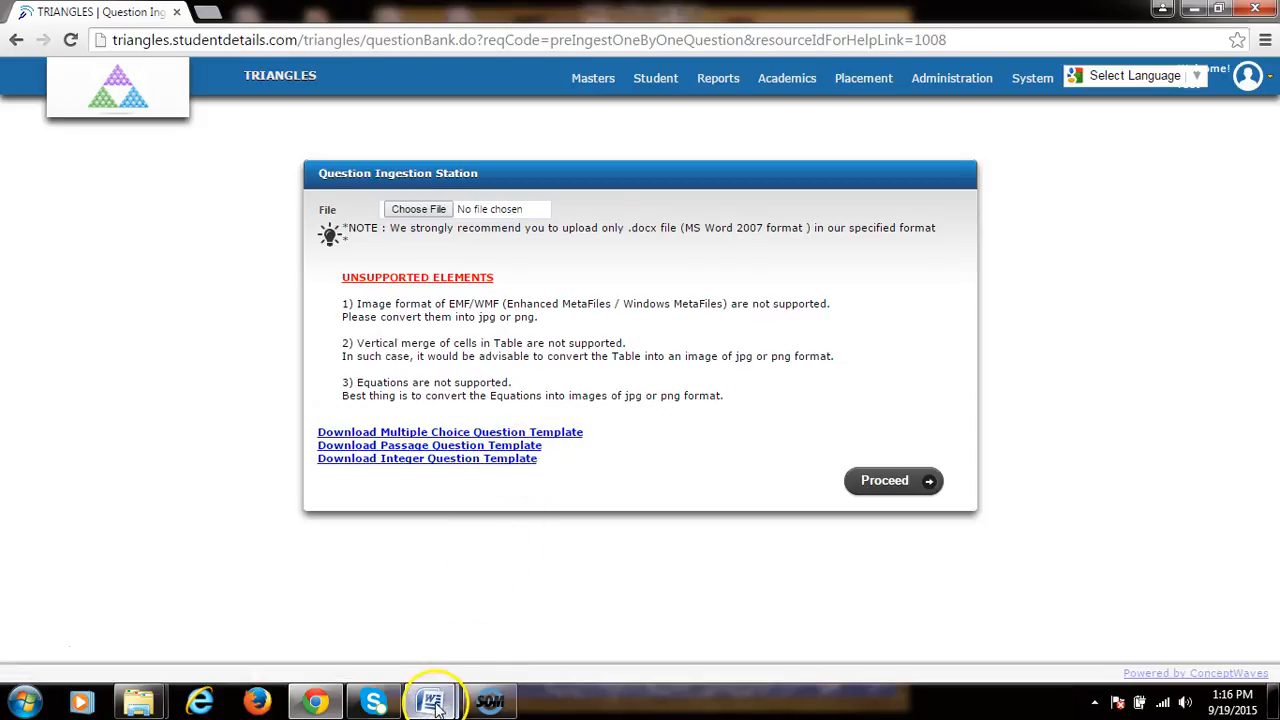
Step: Switch to the MCQ template document and inspect the tagged Question, Choice, Key and Solution content controls
mouse_move(429, 700)
left_click(514, 614)
scroll(604, 385, "up", 5)
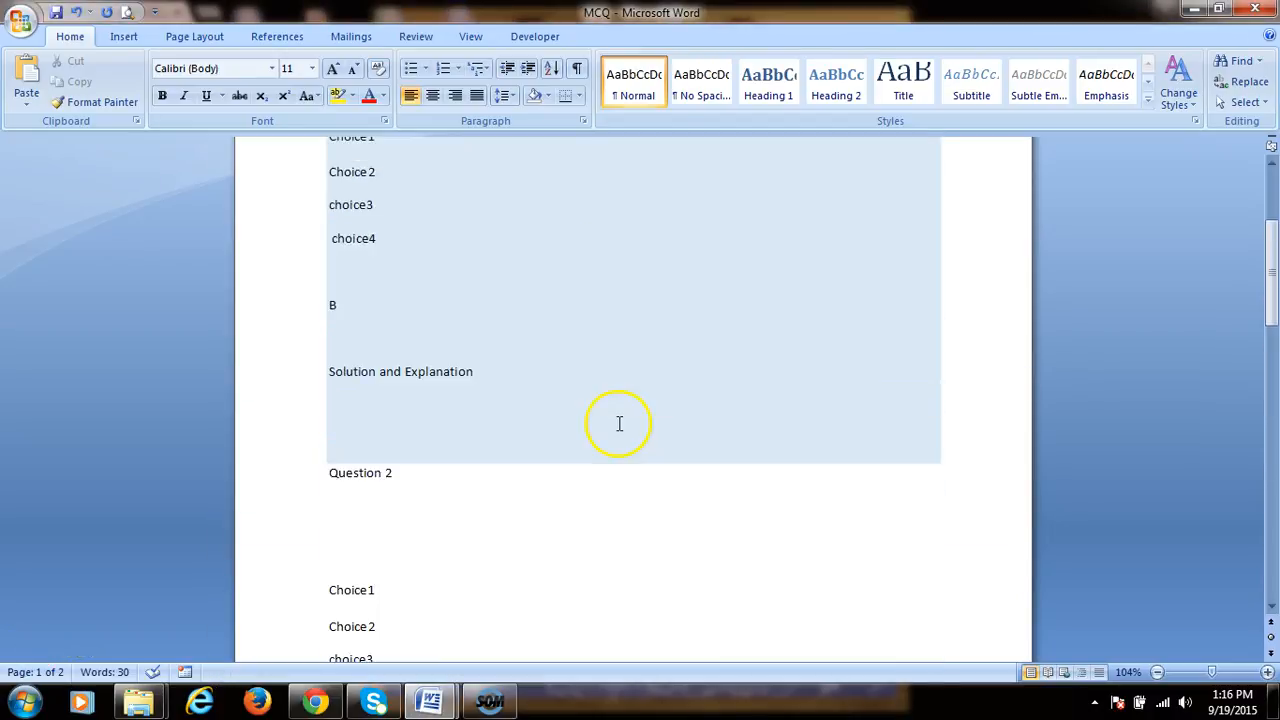
left_click(354, 260)
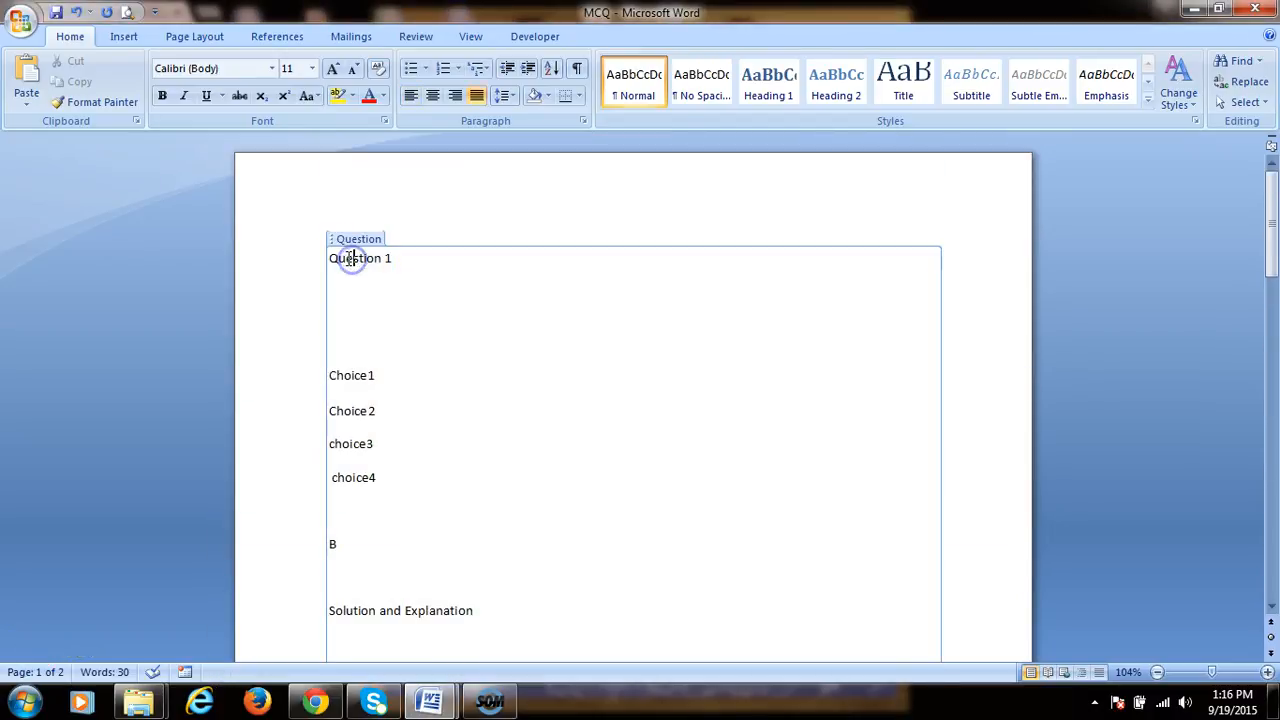
left_click_drag(347, 260, 358, 260)
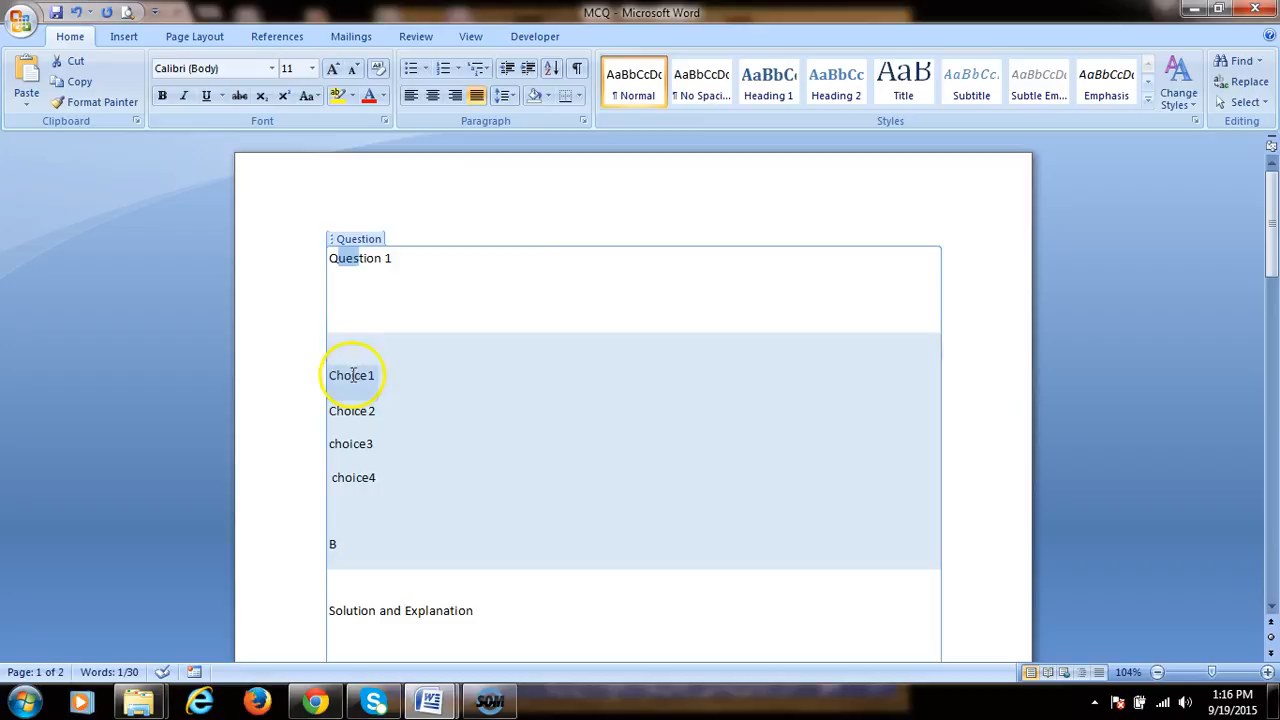
left_click(352, 377)
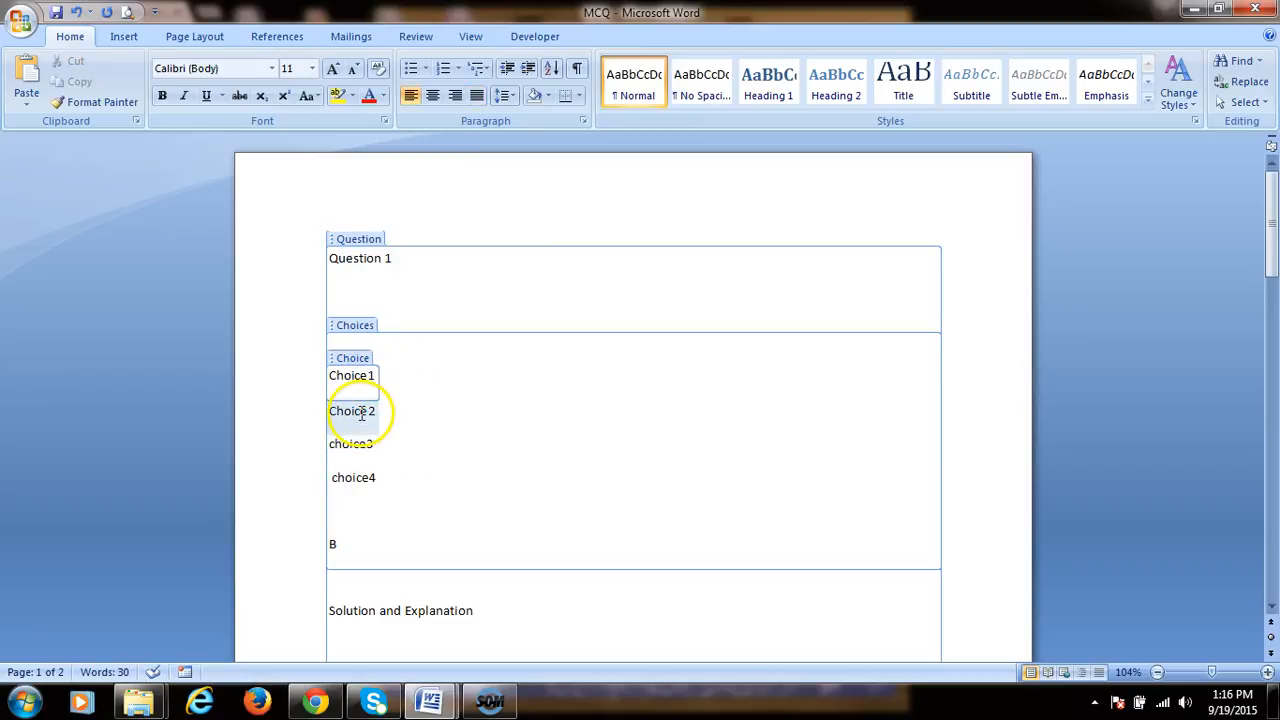
left_click(354, 412)
left_click(356, 446)
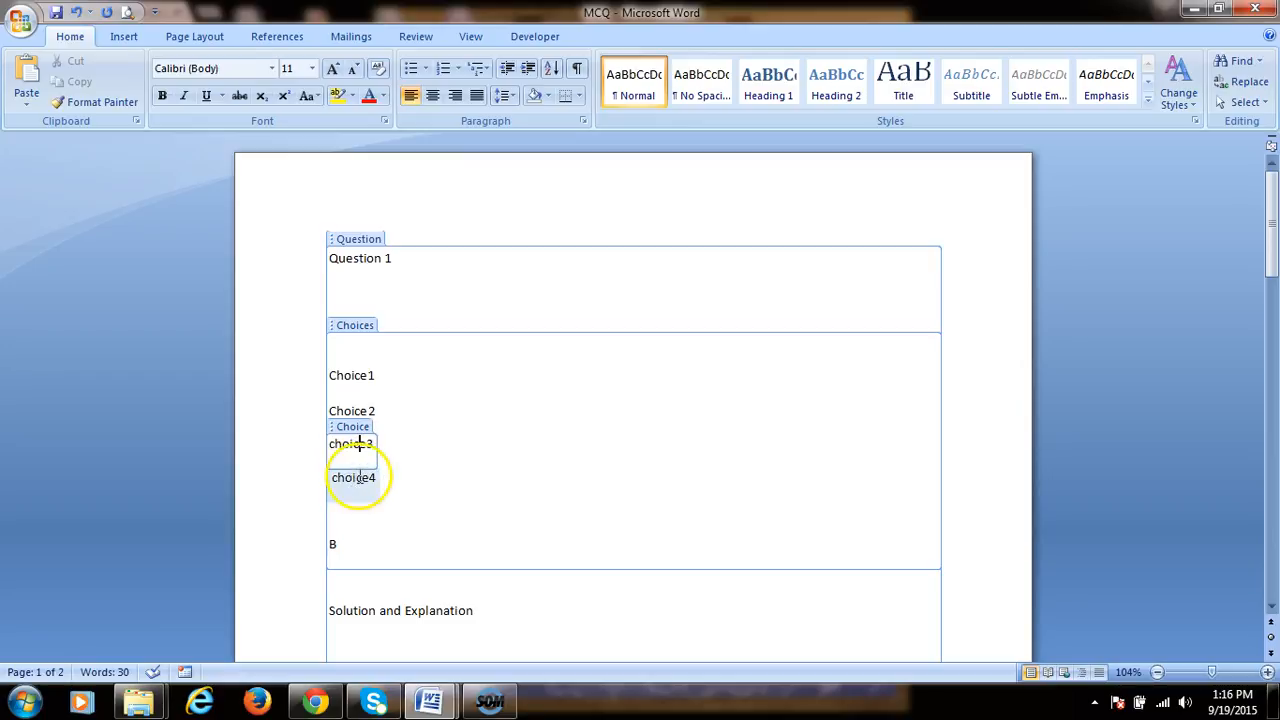
left_click(355, 479)
scroll(340, 474, "down", 1)
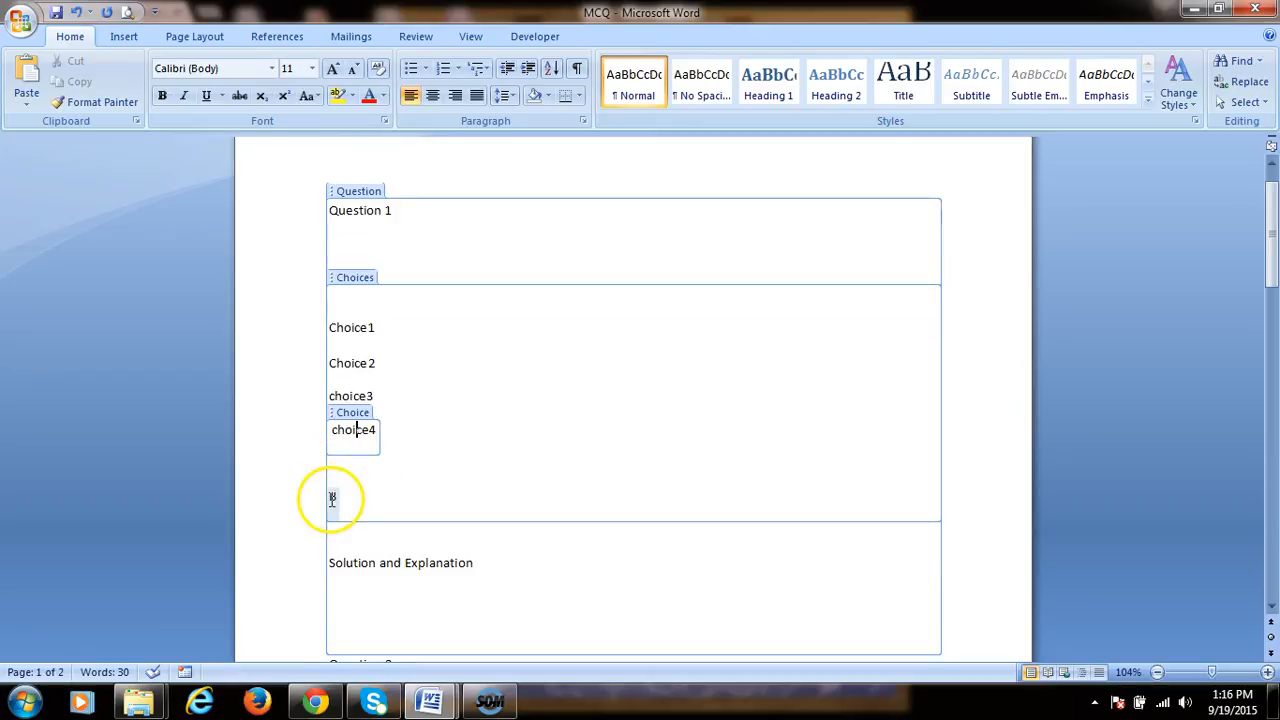
left_click(332, 498)
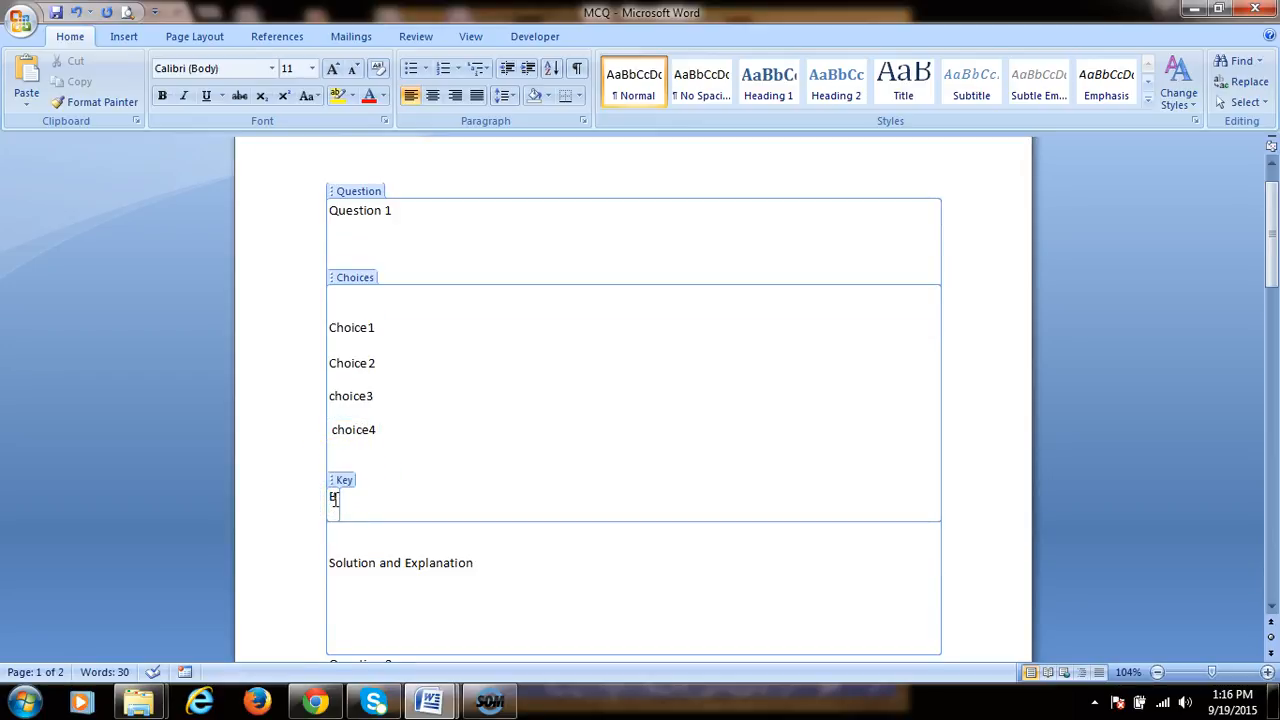
scroll(386, 563, "down", 2)
left_click(332, 469)
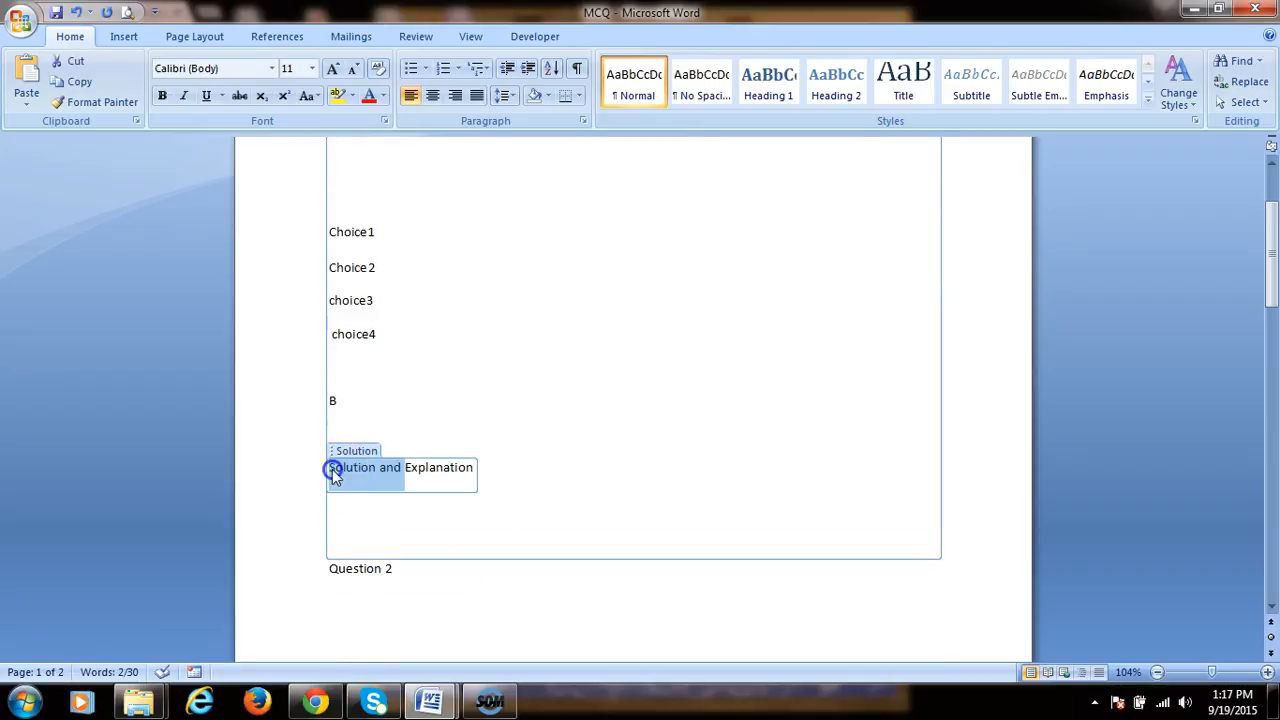
left_click_drag(332, 469, 473, 475)
scroll(473, 477, "up", 3)
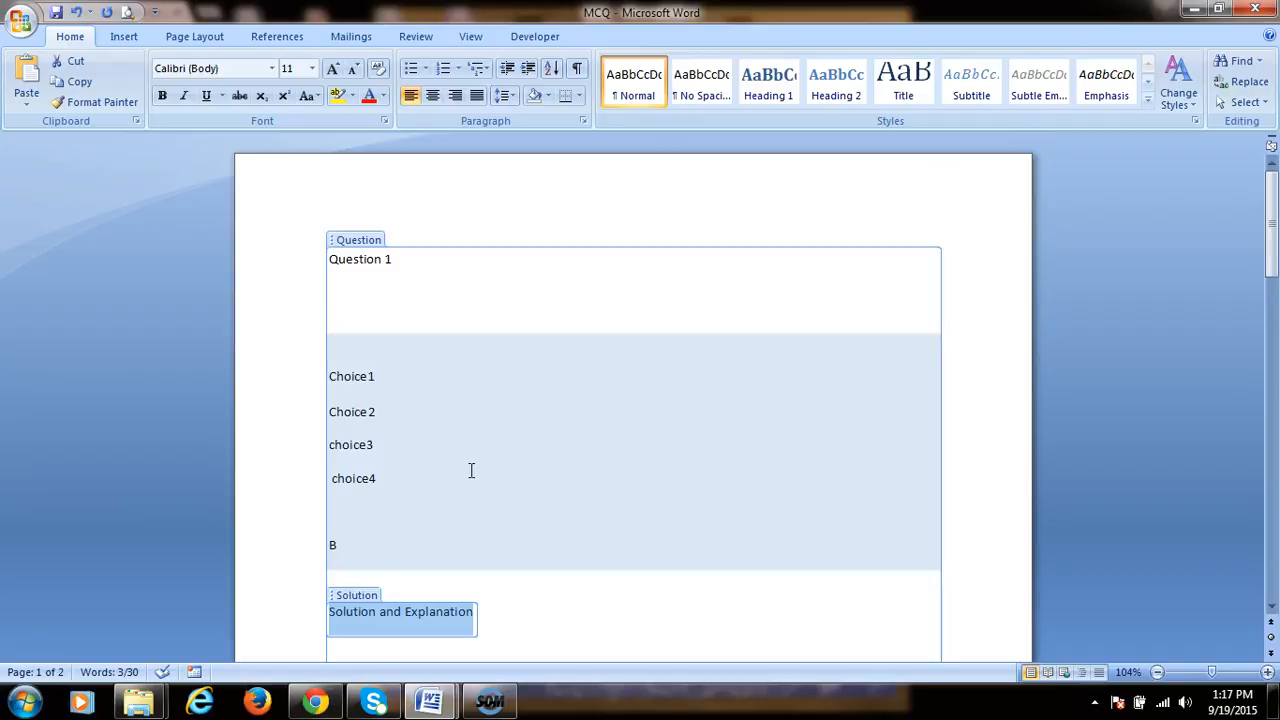
Step: Copy the whole Question 1 block and paste a duplicate of it below the original
left_click(338, 241)
key("ctrl+c")
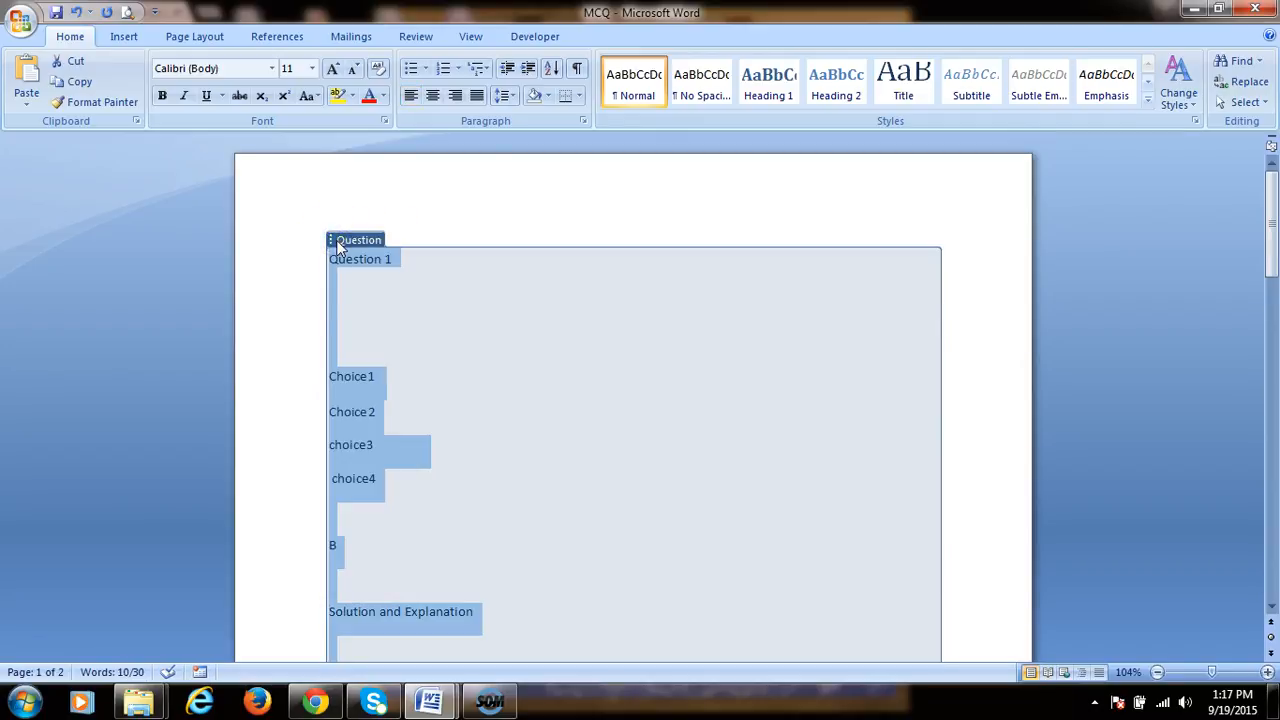
scroll(380, 529, "down", 15)
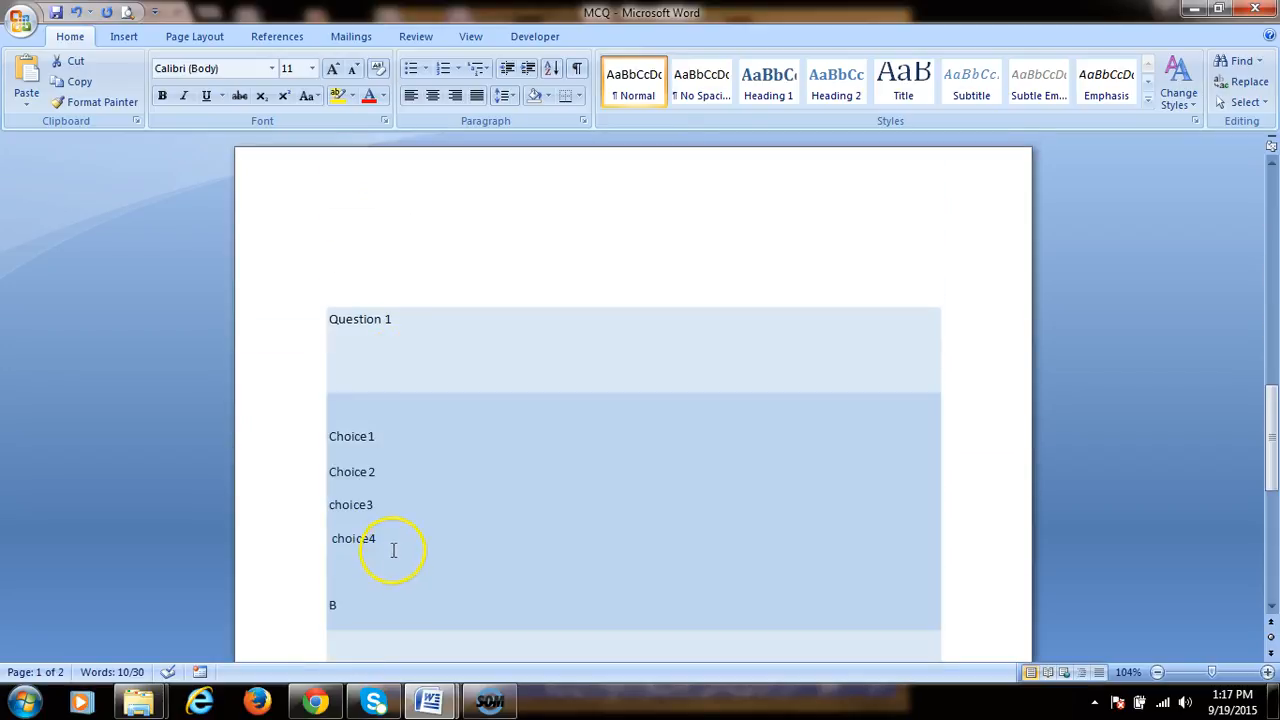
scroll(390, 540, "down", 4)
left_click(374, 505)
key("ctrl+v")
scroll(410, 477, "up", 4)
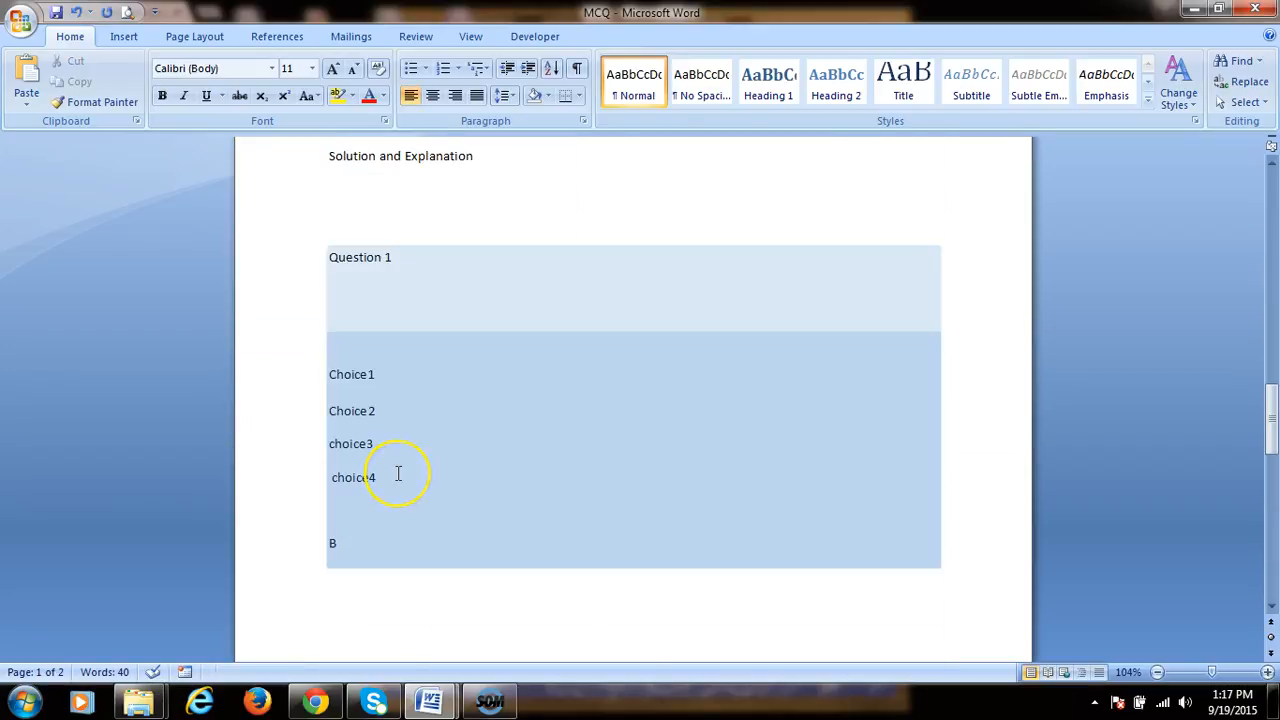
scroll(398, 473, "up", 3)
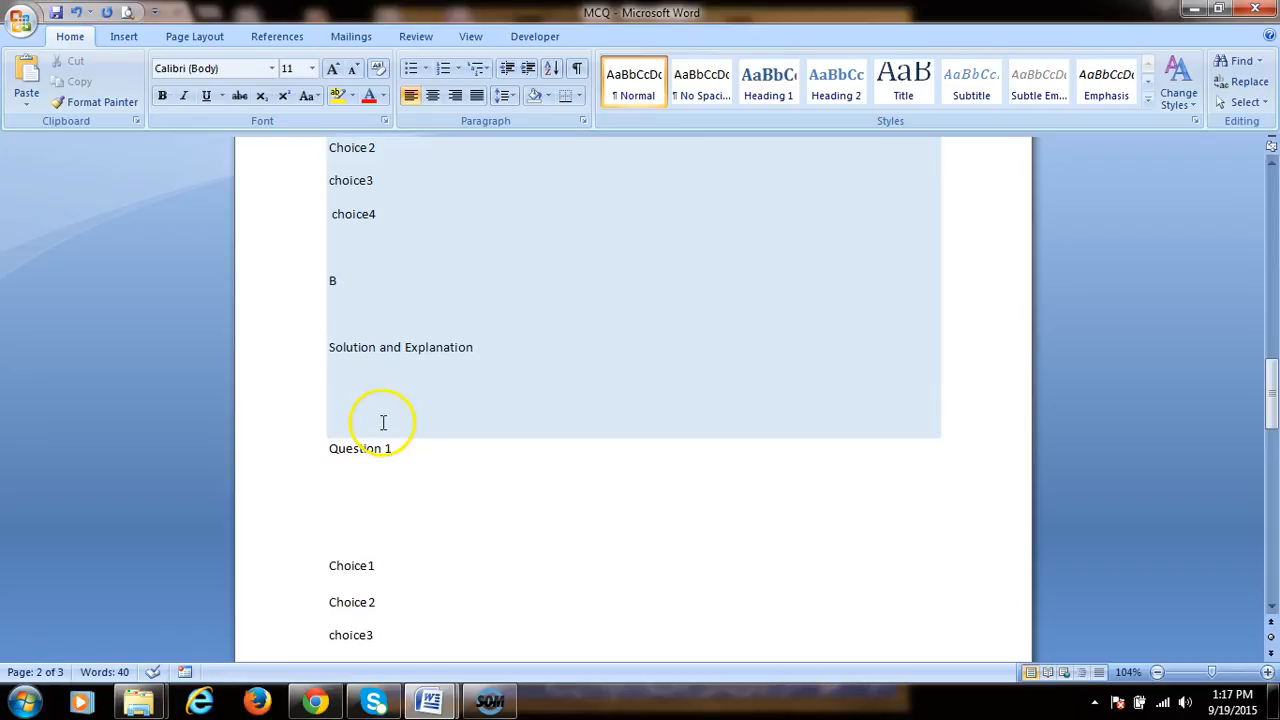
scroll(416, 390, "up", 11)
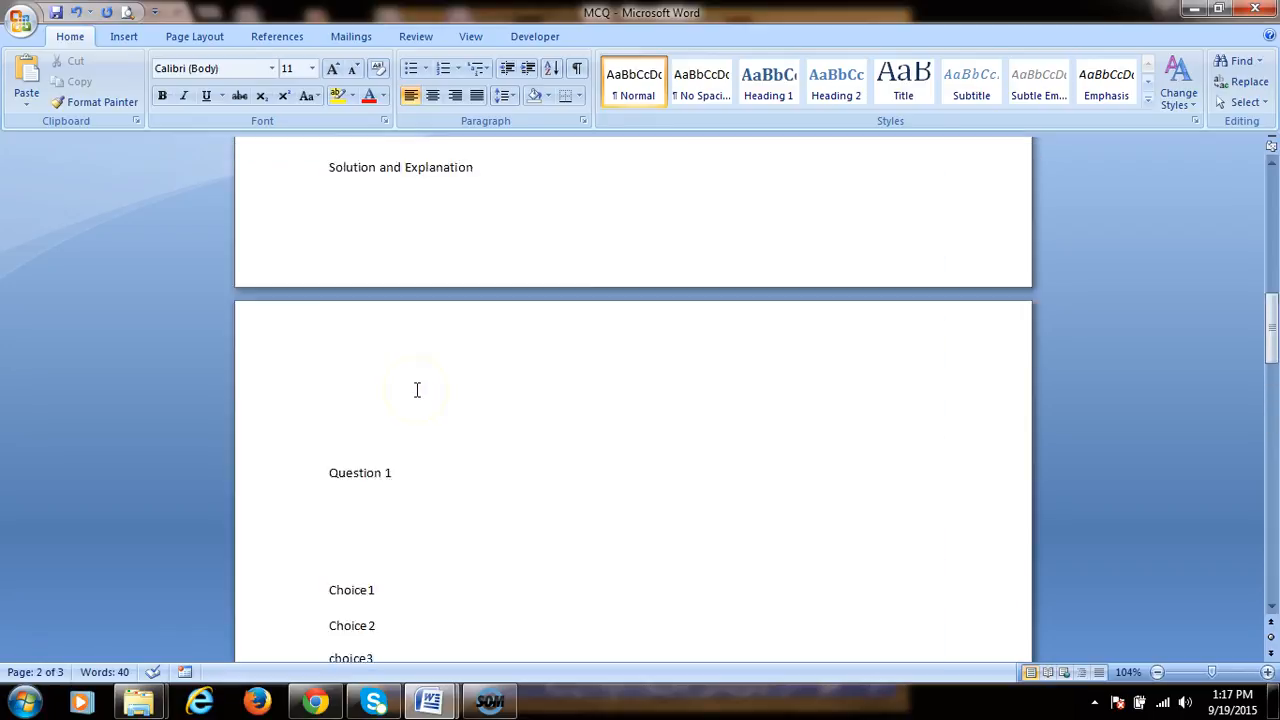
scroll(440, 555, "down", 11)
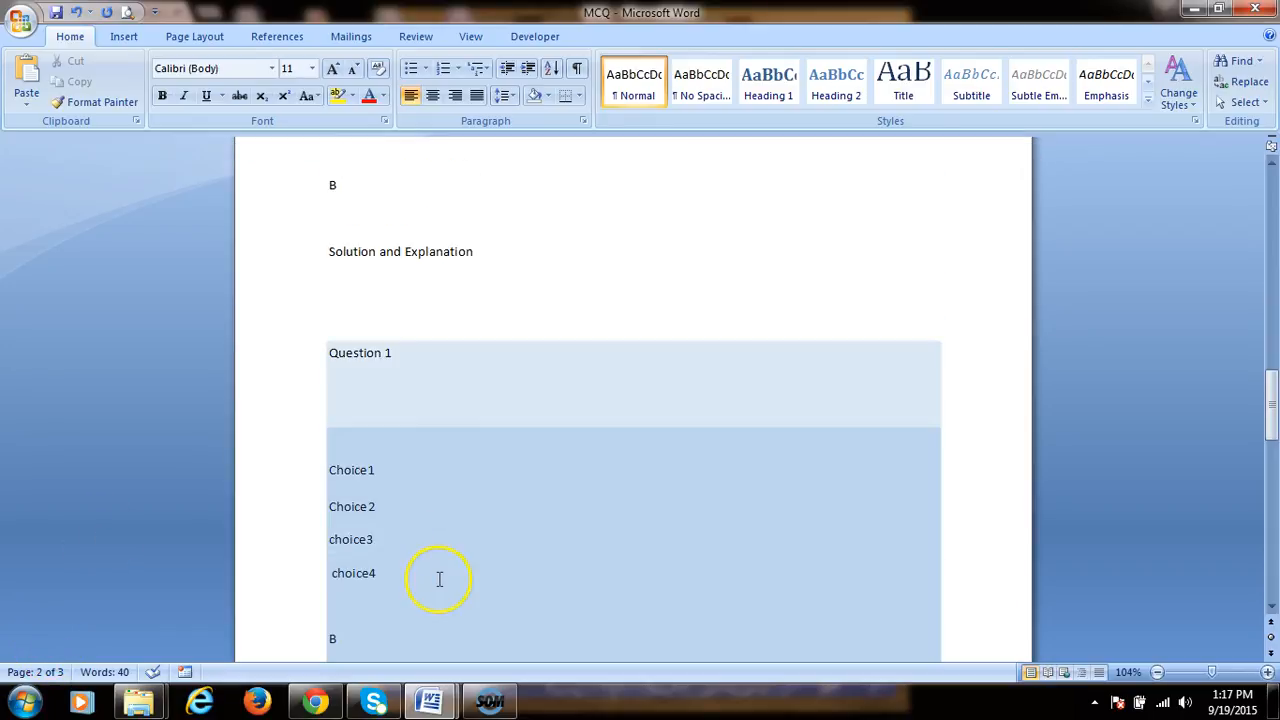
Step: Open the MultipleChoiceQuestions_with Key document to view a filled-in sample question
left_click(429, 700)
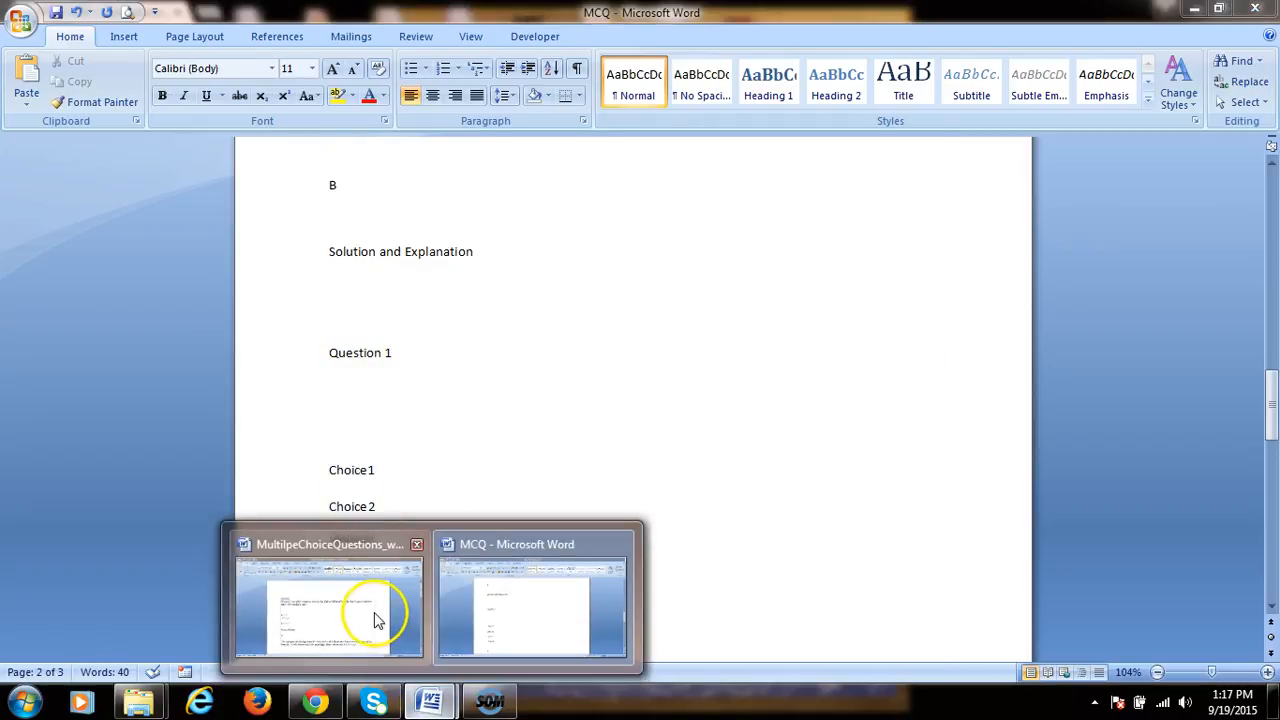
left_click(371, 616)
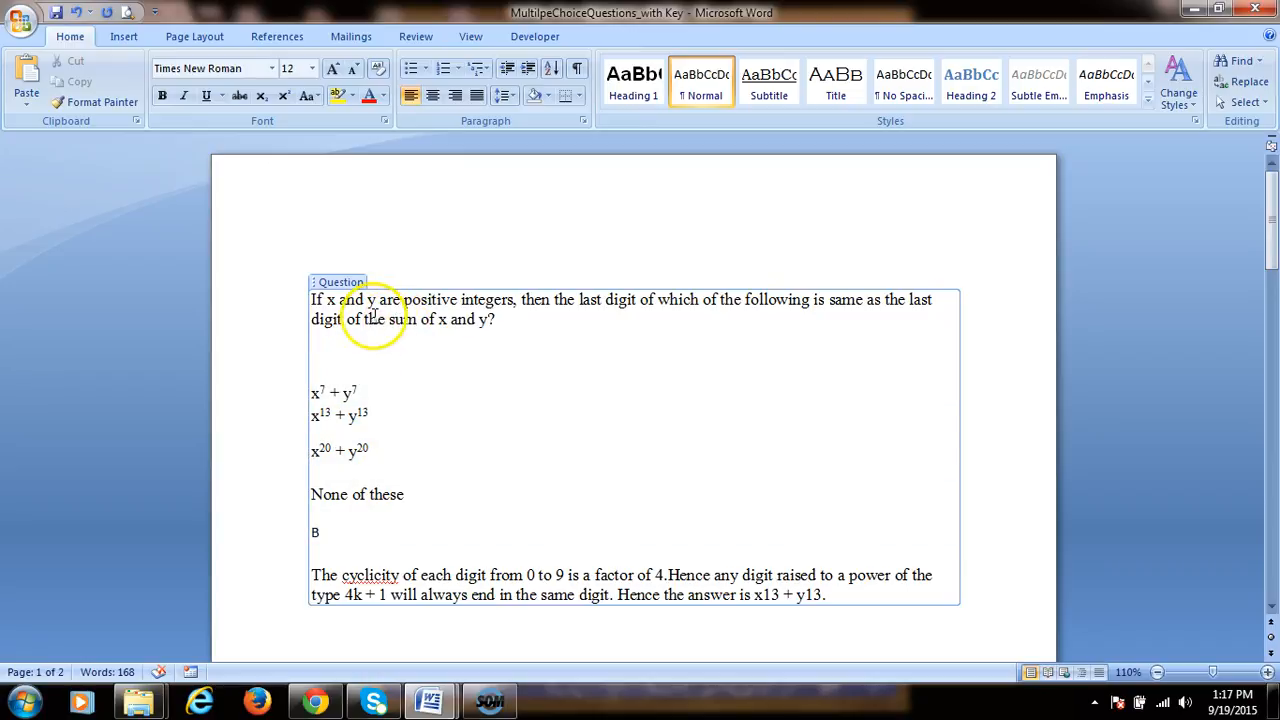
Step: Upload the MultipleChoiceQuestions_with Key file in the Question Ingestion Station and proceed
left_click(316, 703)
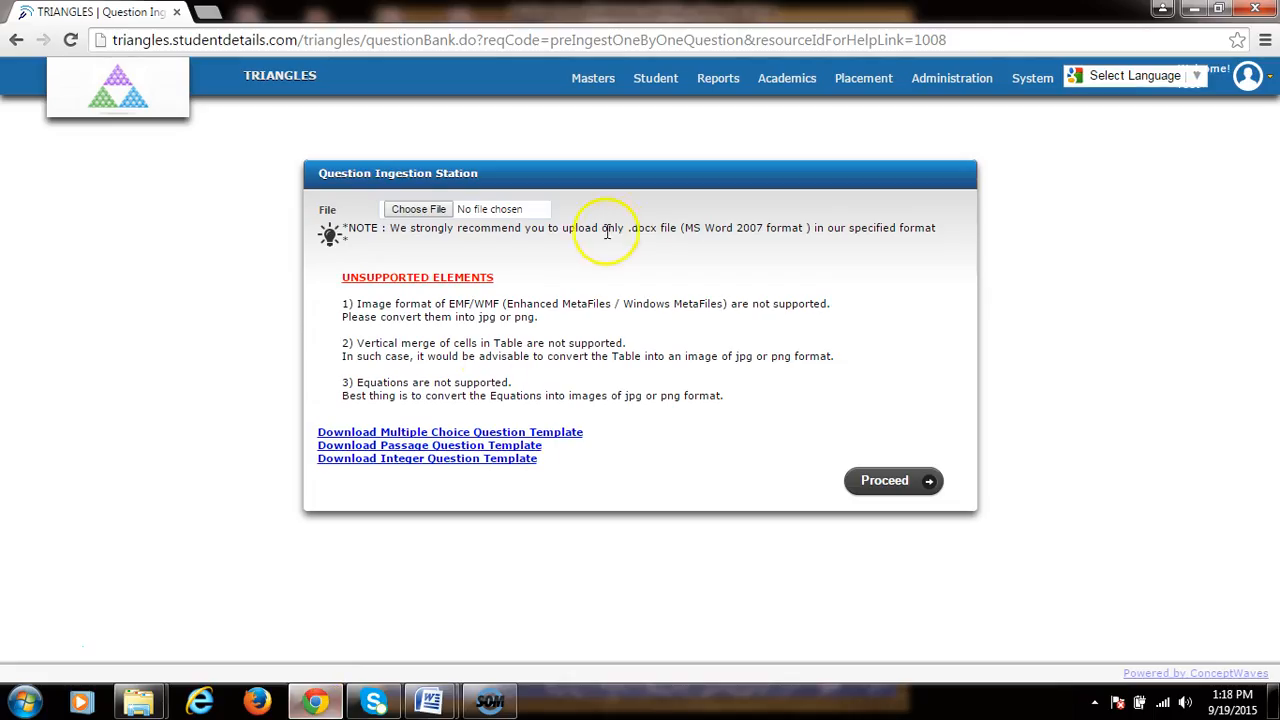
left_click(421, 214)
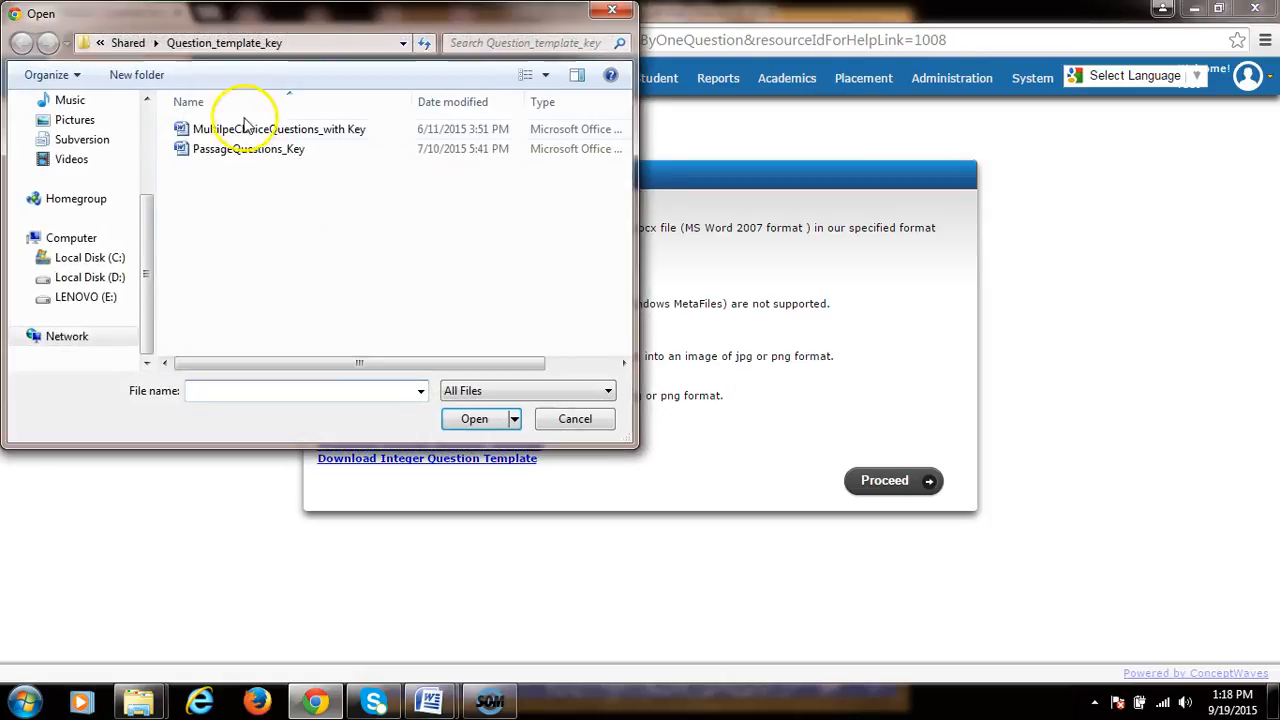
double_click(255, 132)
left_click(906, 480)
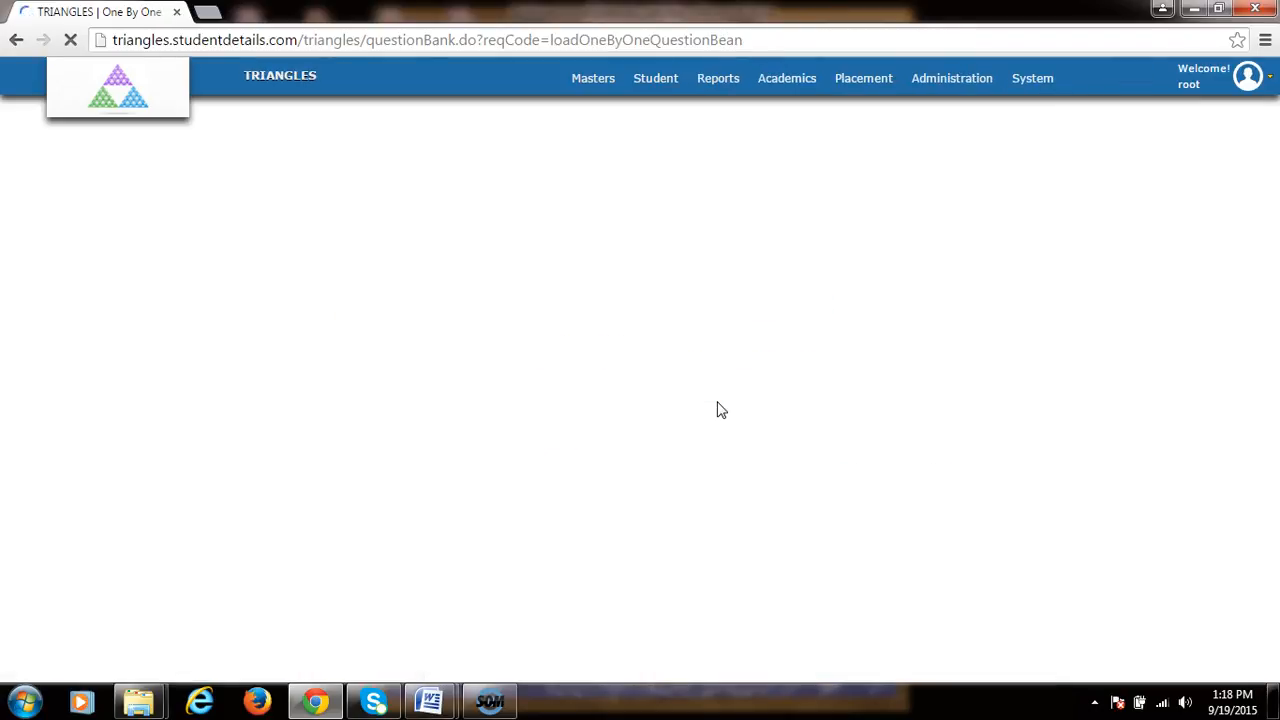
Step: Review the imported question, solution and choices of the first question
scroll(297, 380, "down", 3)
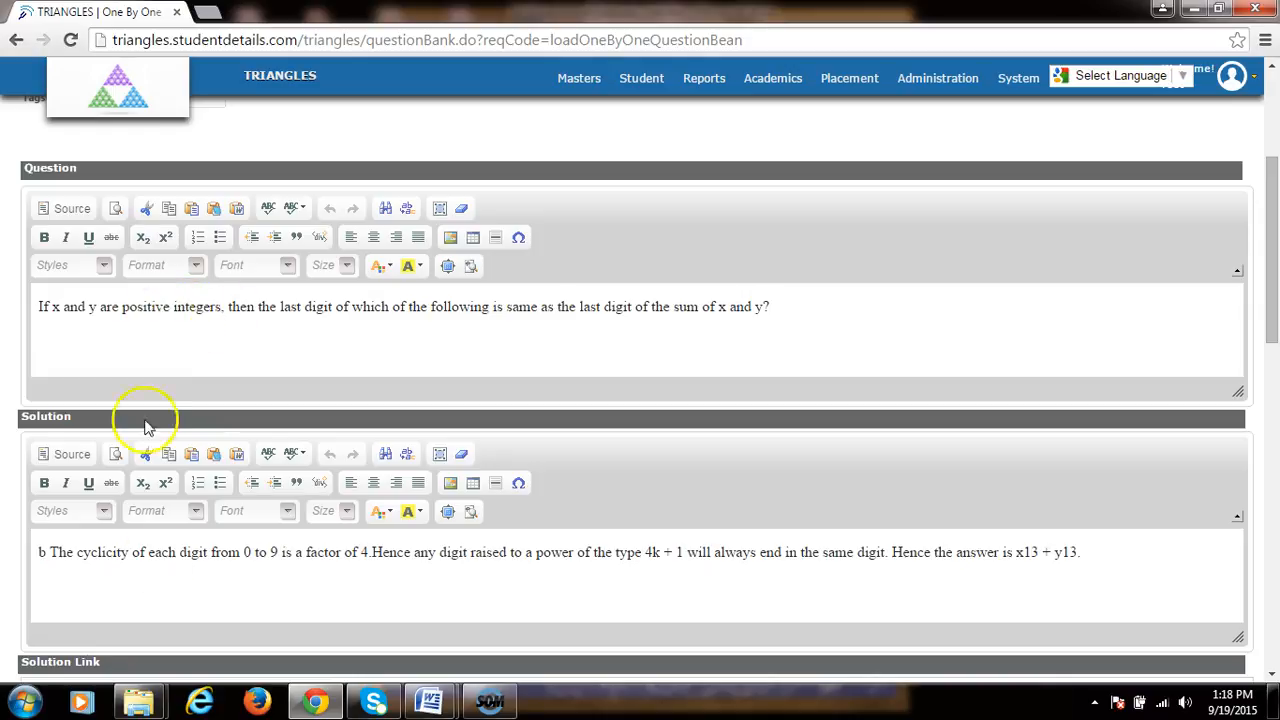
scroll(149, 450, "down", 1)
scroll(125, 465, "down", 3)
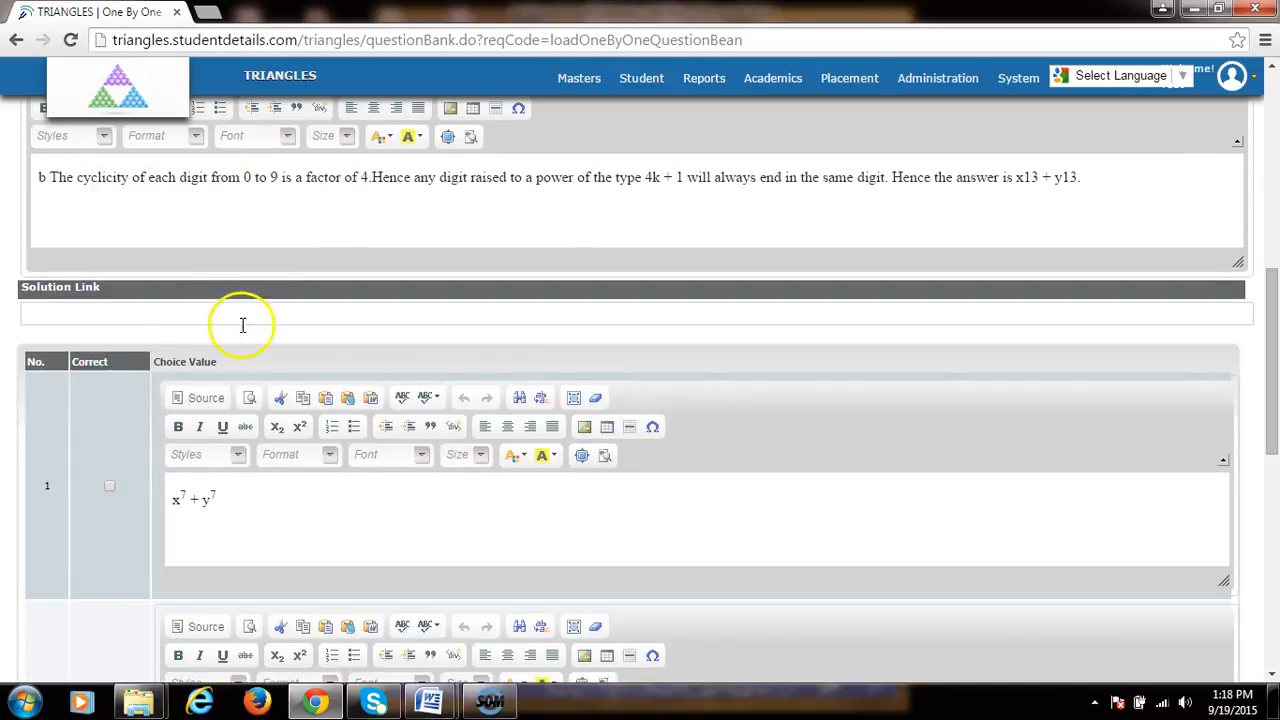
scroll(226, 486, "down", 2)
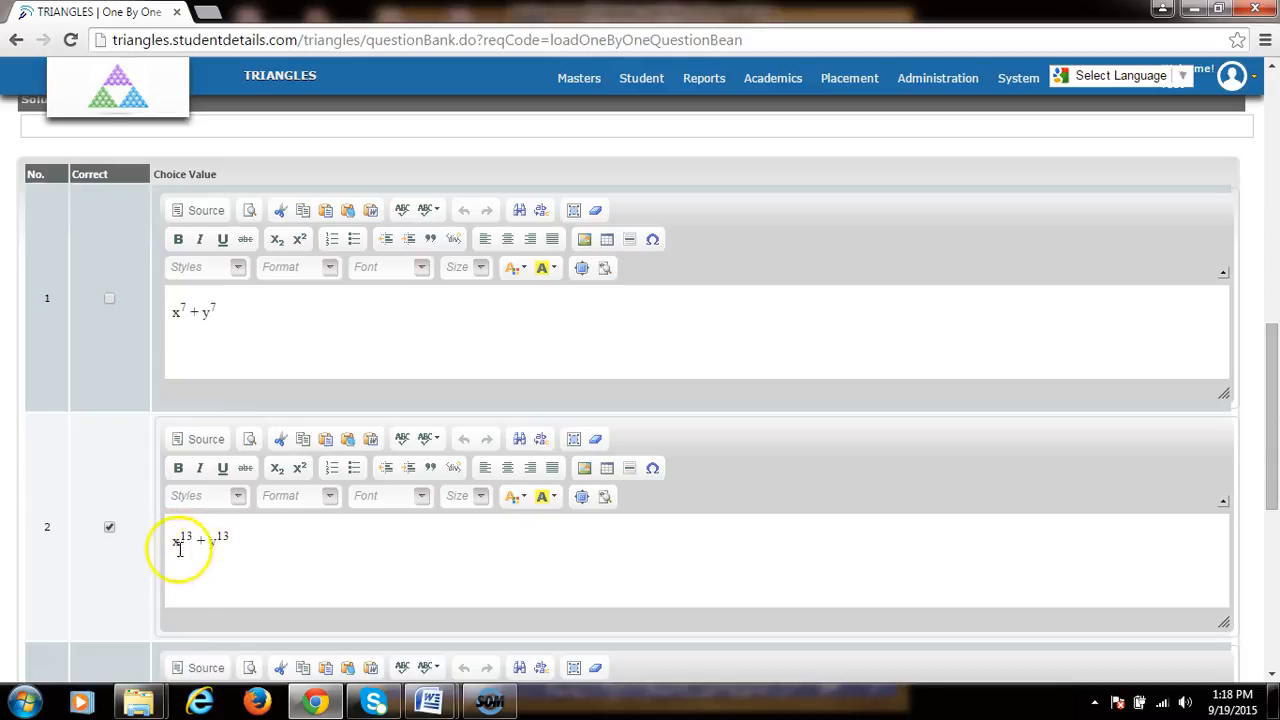
scroll(317, 502, "up", 10)
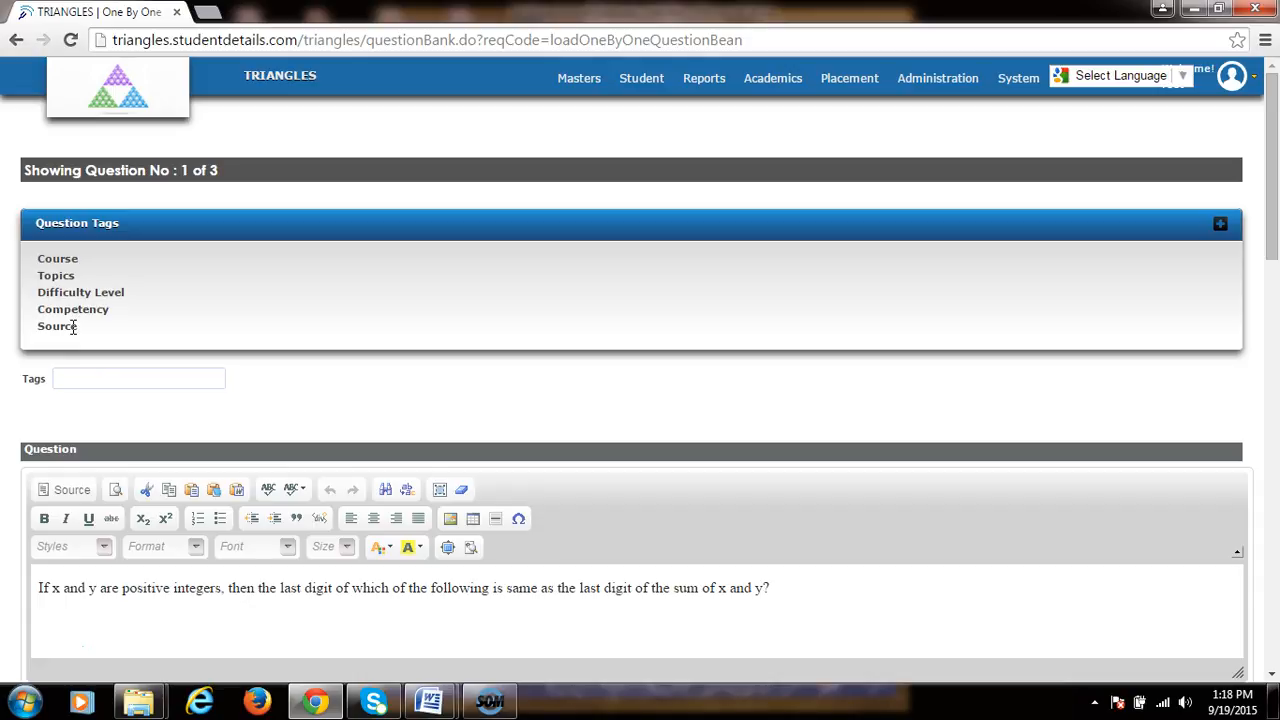
Step: Preview the first imported question
left_click(87, 379)
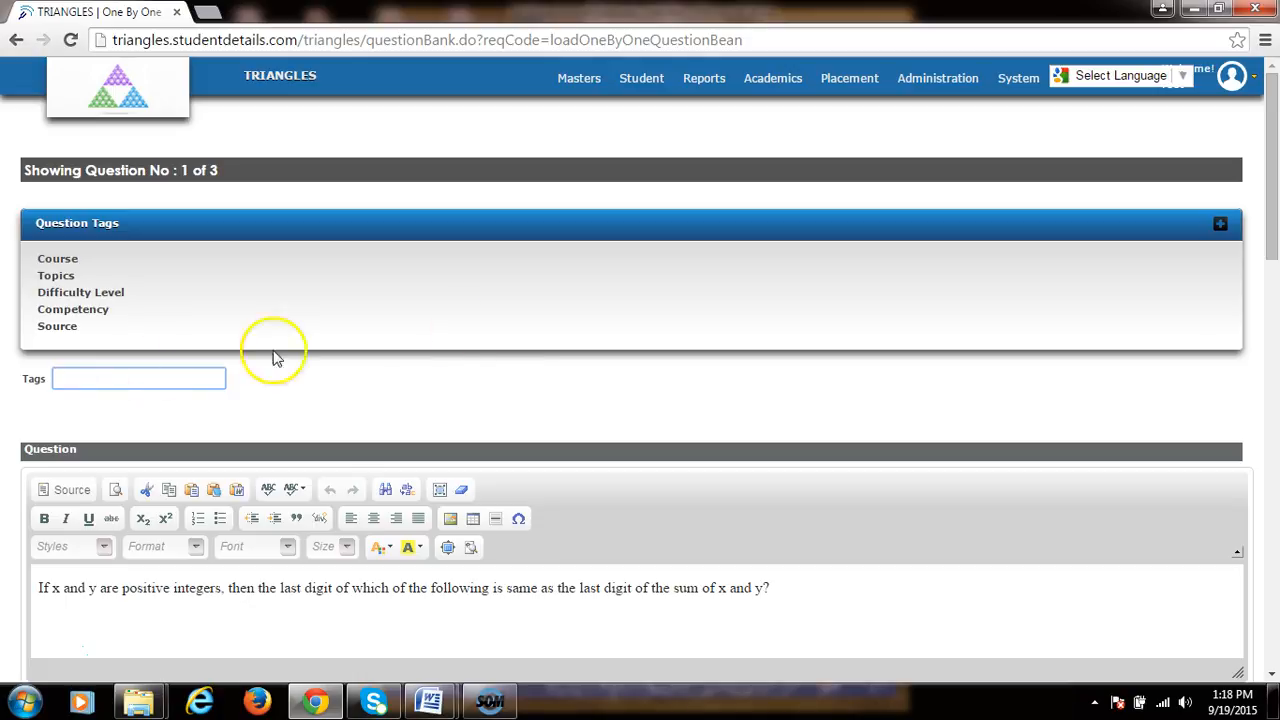
scroll(471, 331, "down", 11)
scroll(163, 357, "down", 3)
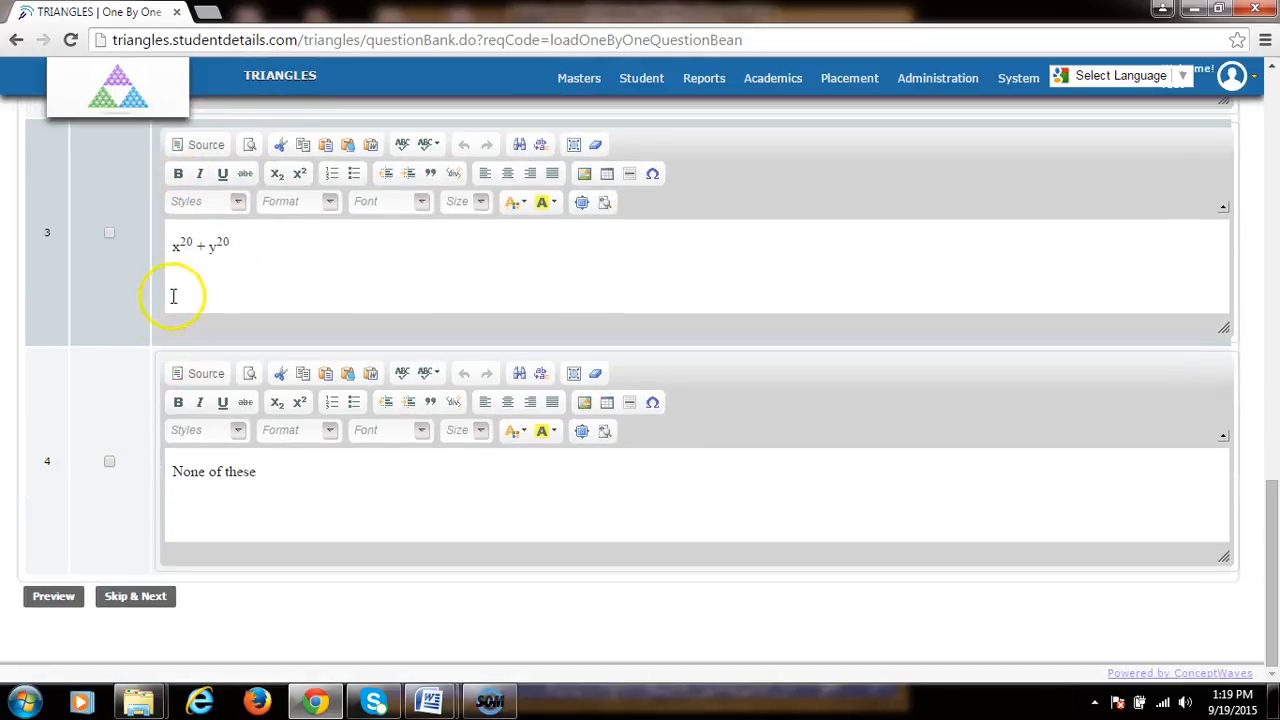
left_click(58, 602)
left_click(60, 608)
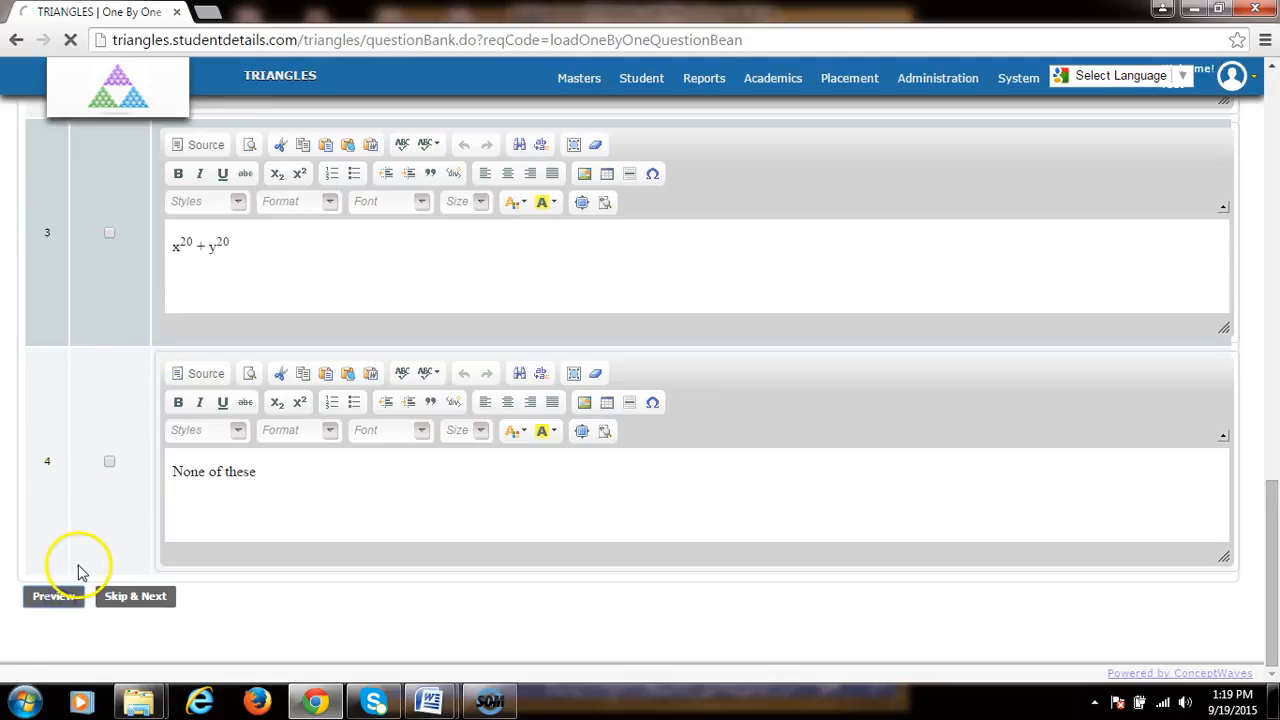
left_click(63, 609)
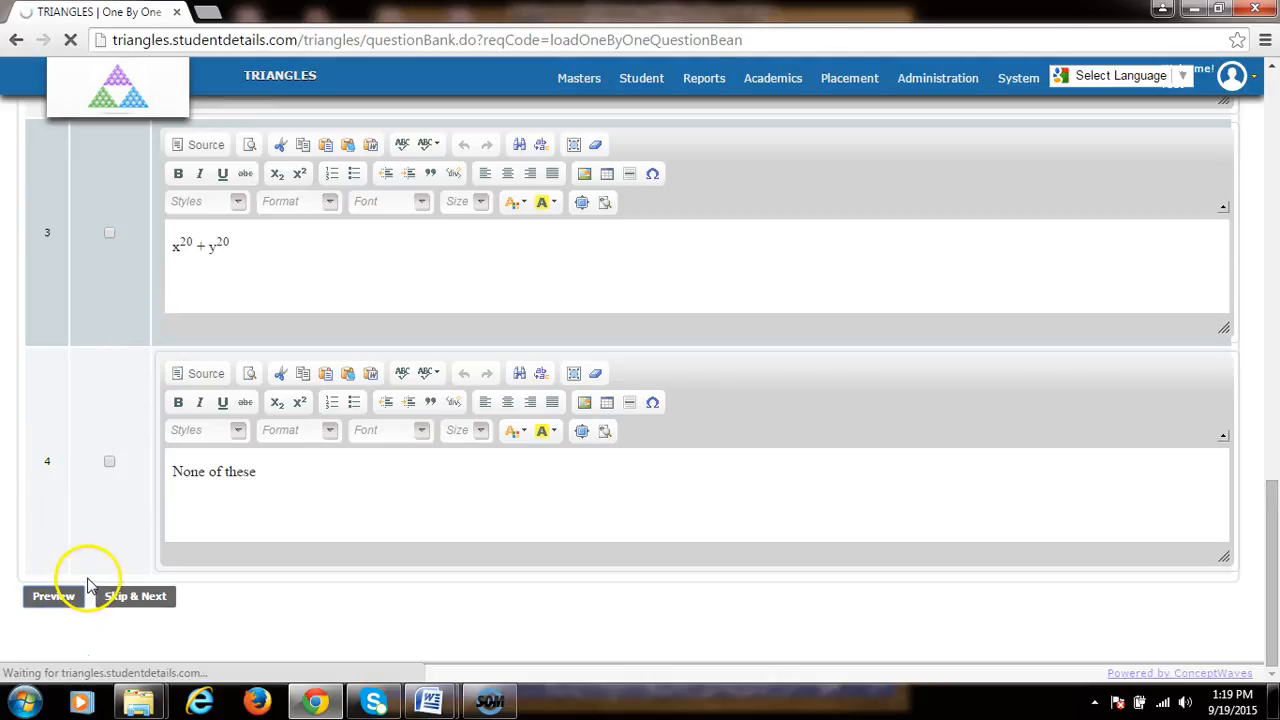
left_click(167, 600)
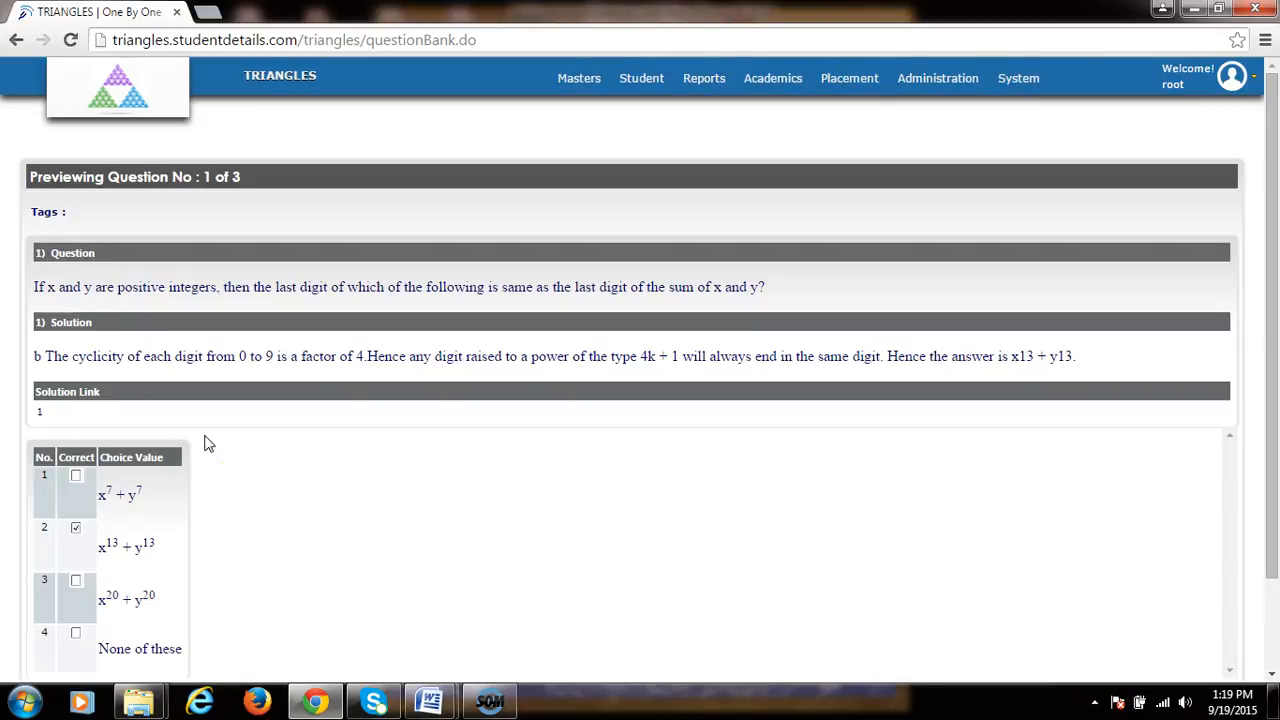
Step: Save the first question and move on to the next one
scroll(215, 440, "down", 2)
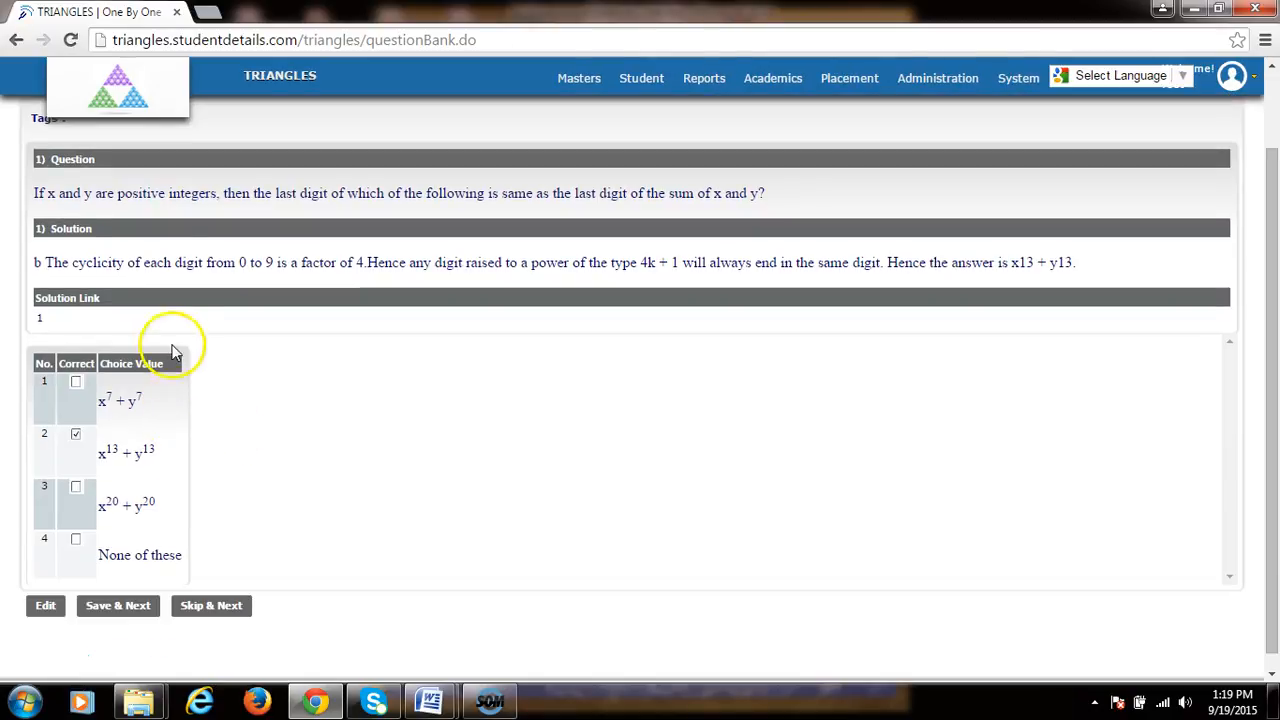
left_click(133, 612)
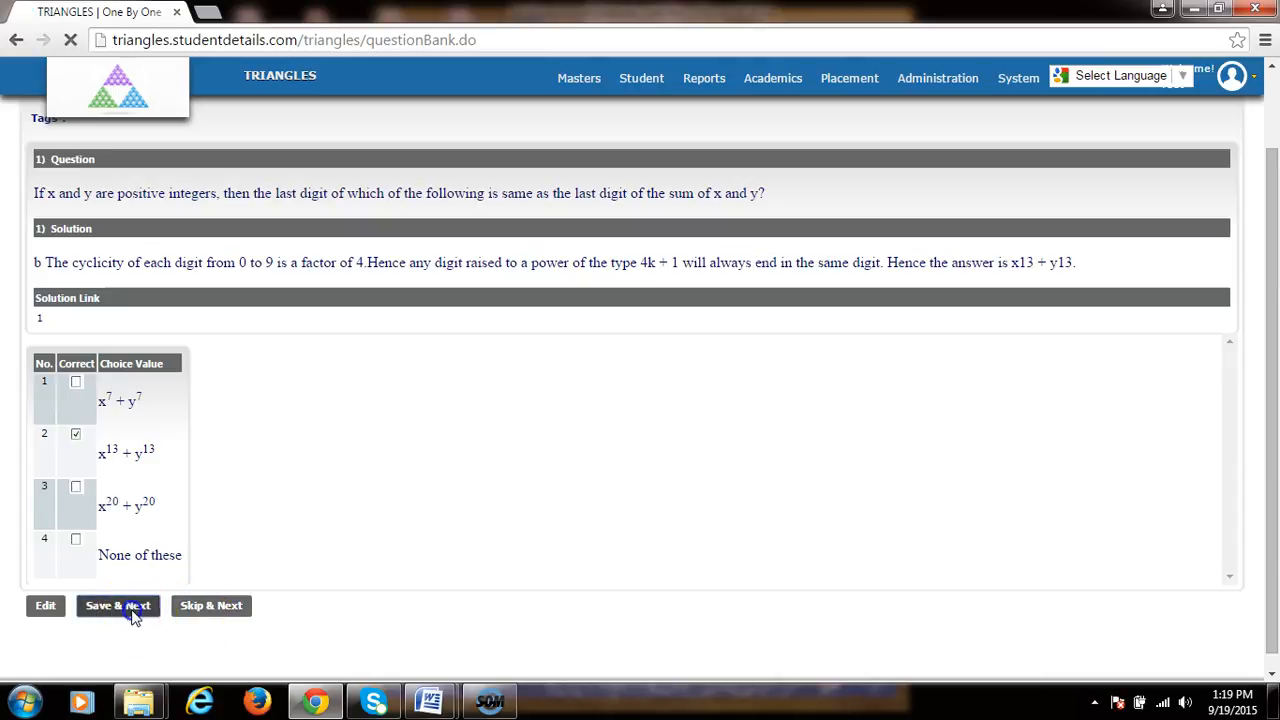
left_click(270, 518)
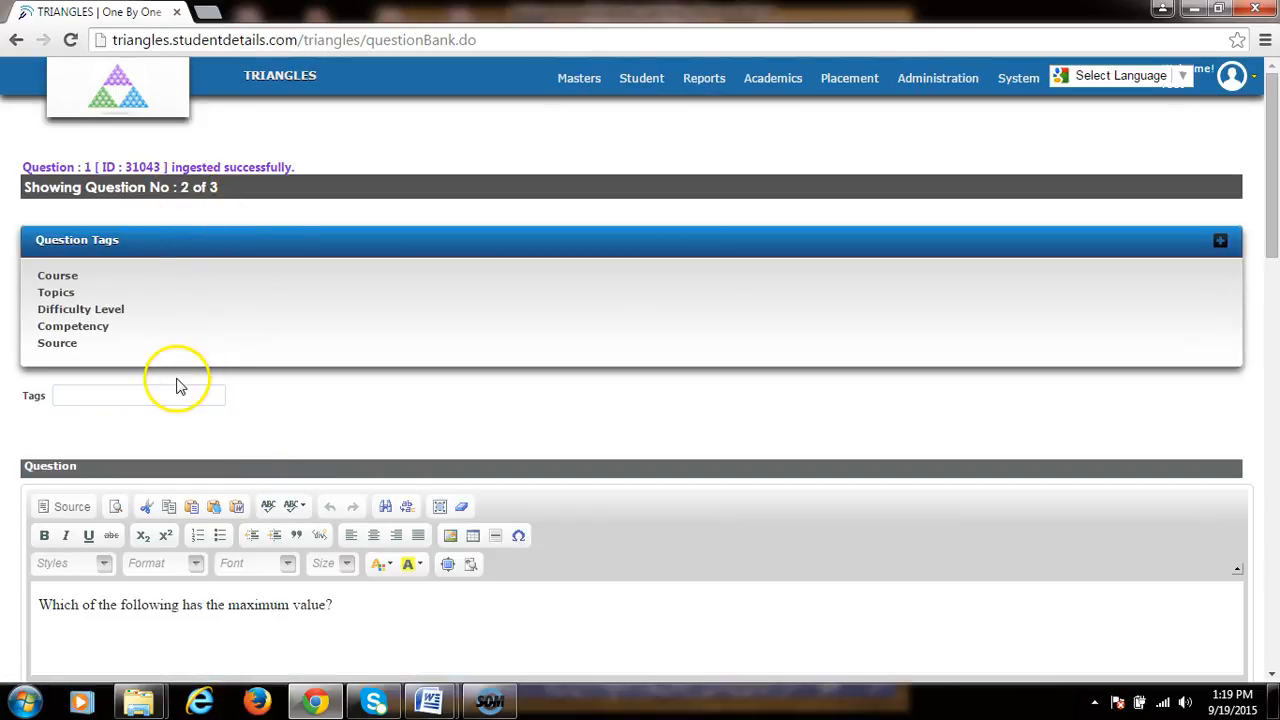
Step: Preview the second imported question
scroll(166, 423, "down", 10)
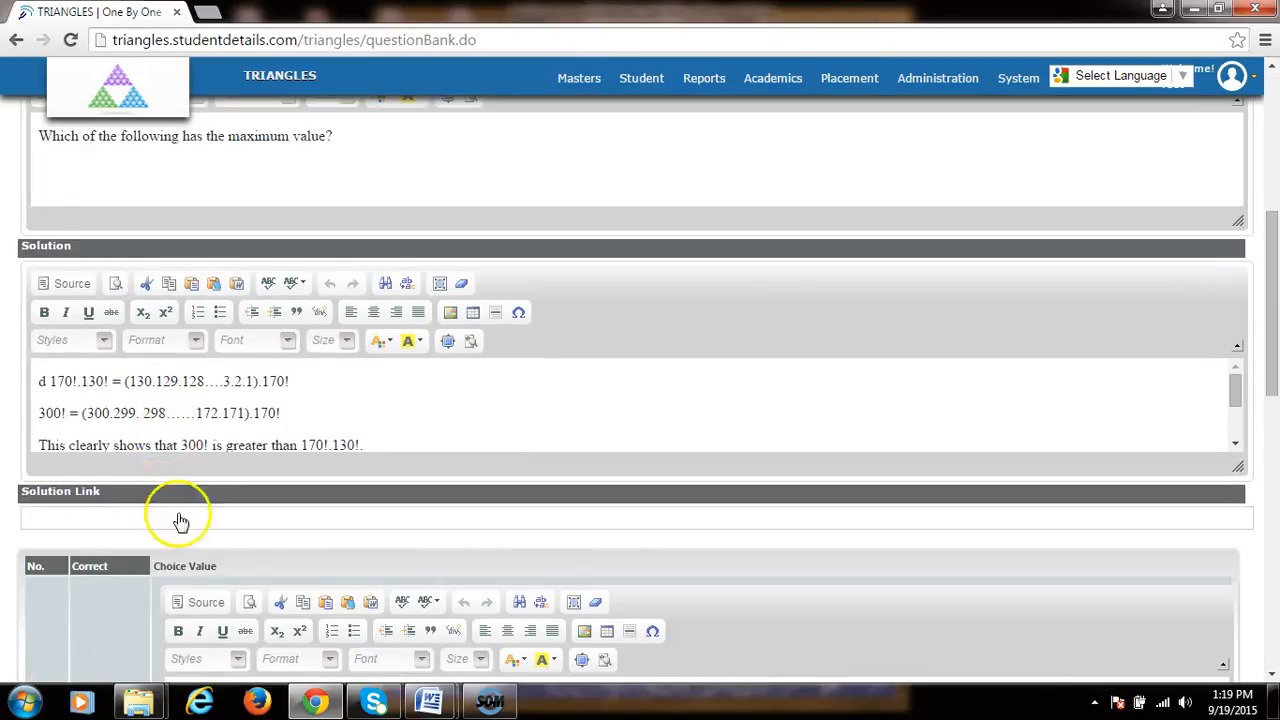
scroll(140, 588, "down", 5)
left_click(53, 596)
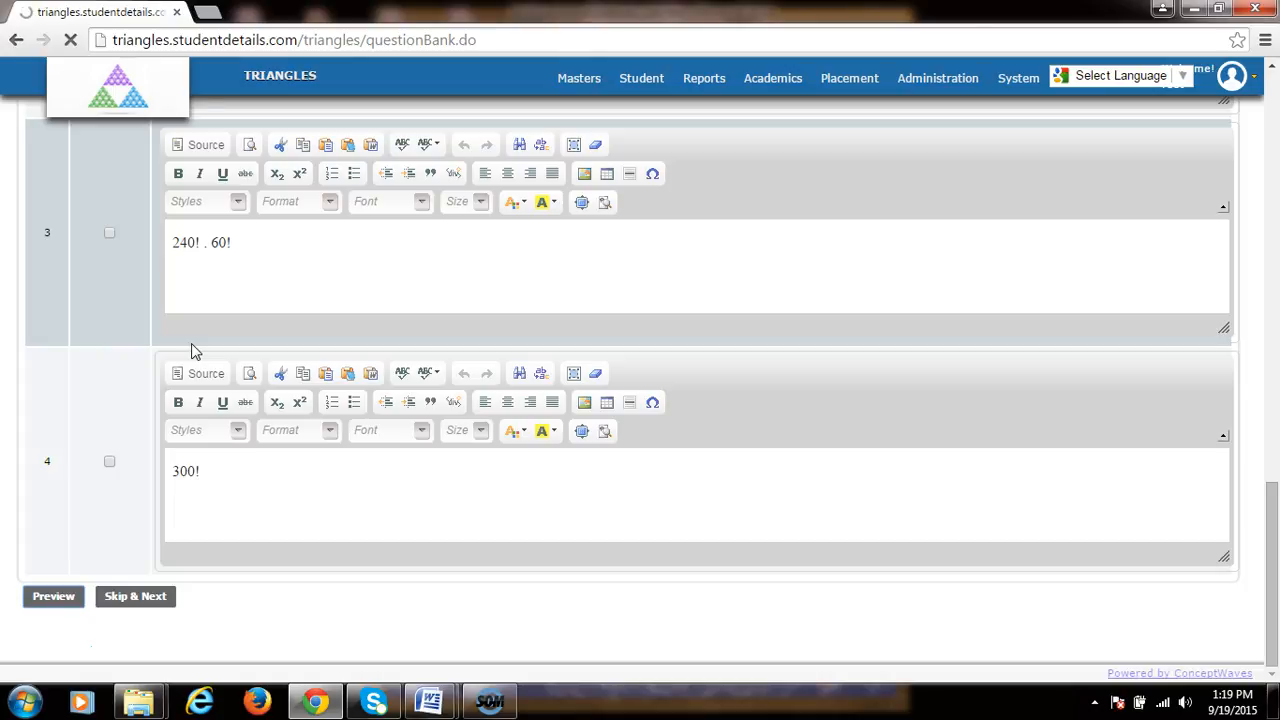
scroll(128, 533, "down", 2)
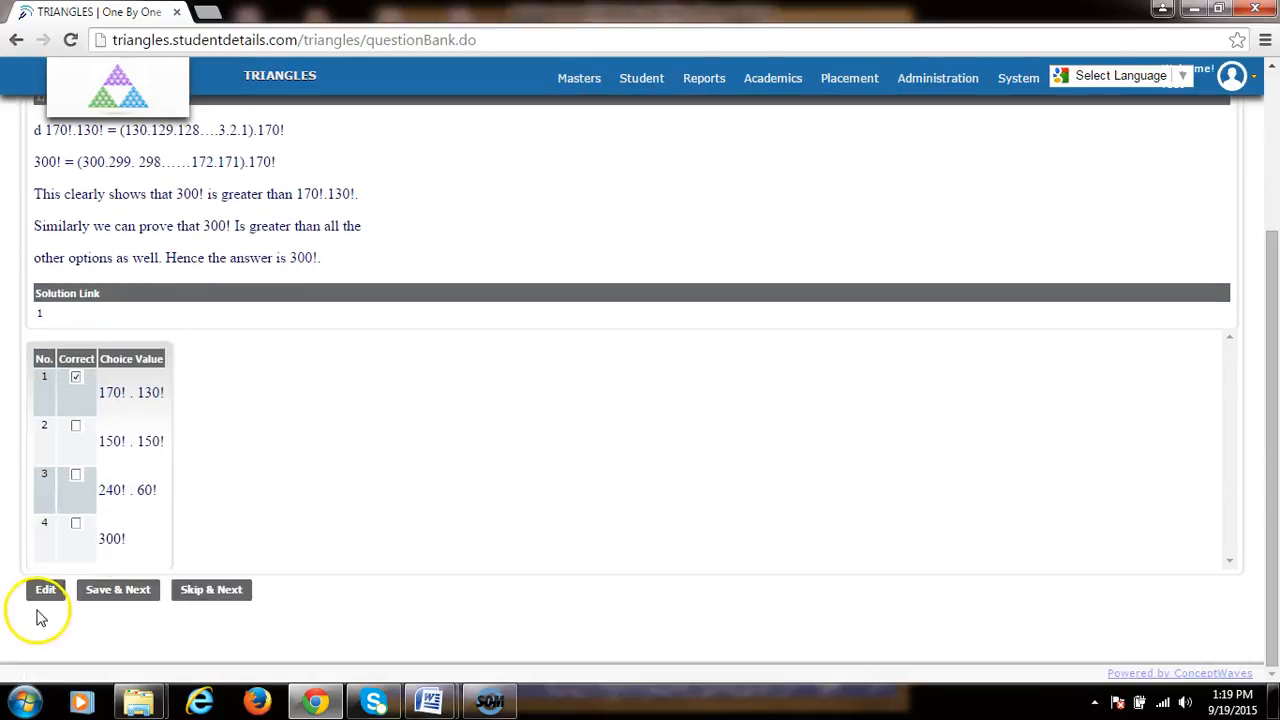
Step: Save the second question and preview the third imported question
left_click(115, 592)
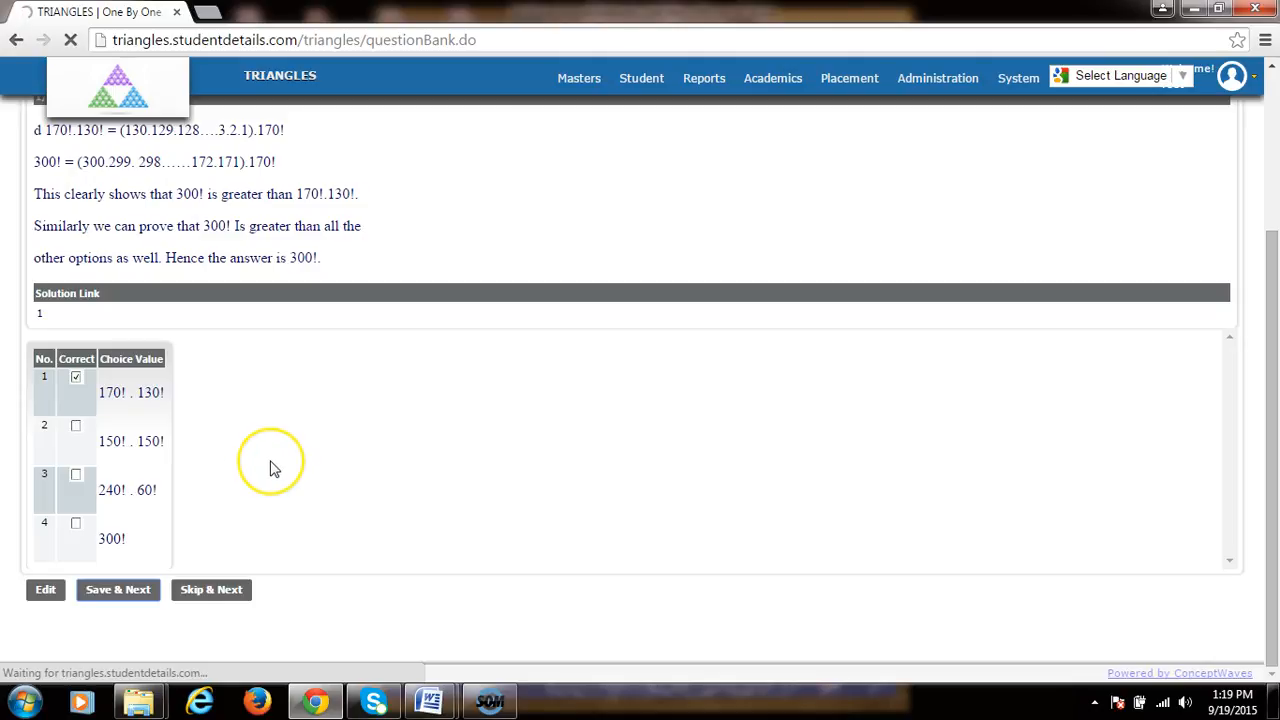
left_click(280, 459)
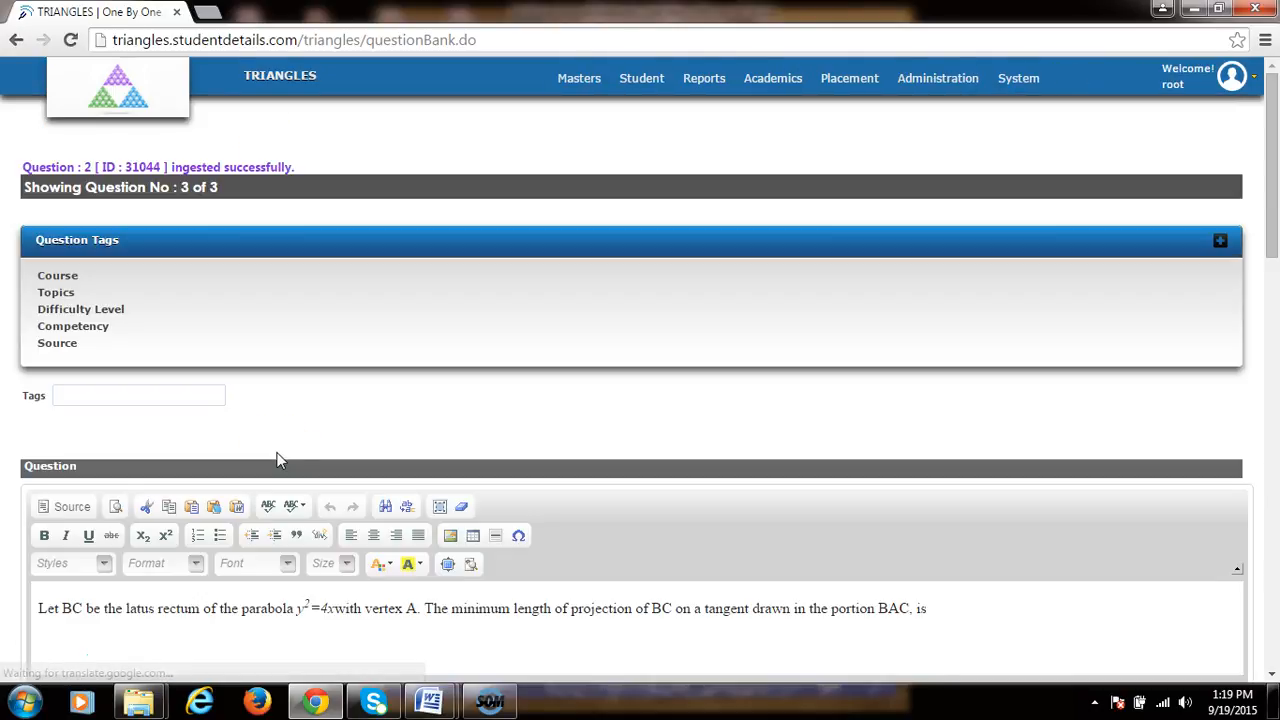
scroll(149, 373, "down", 1)
scroll(145, 400, "down", 20)
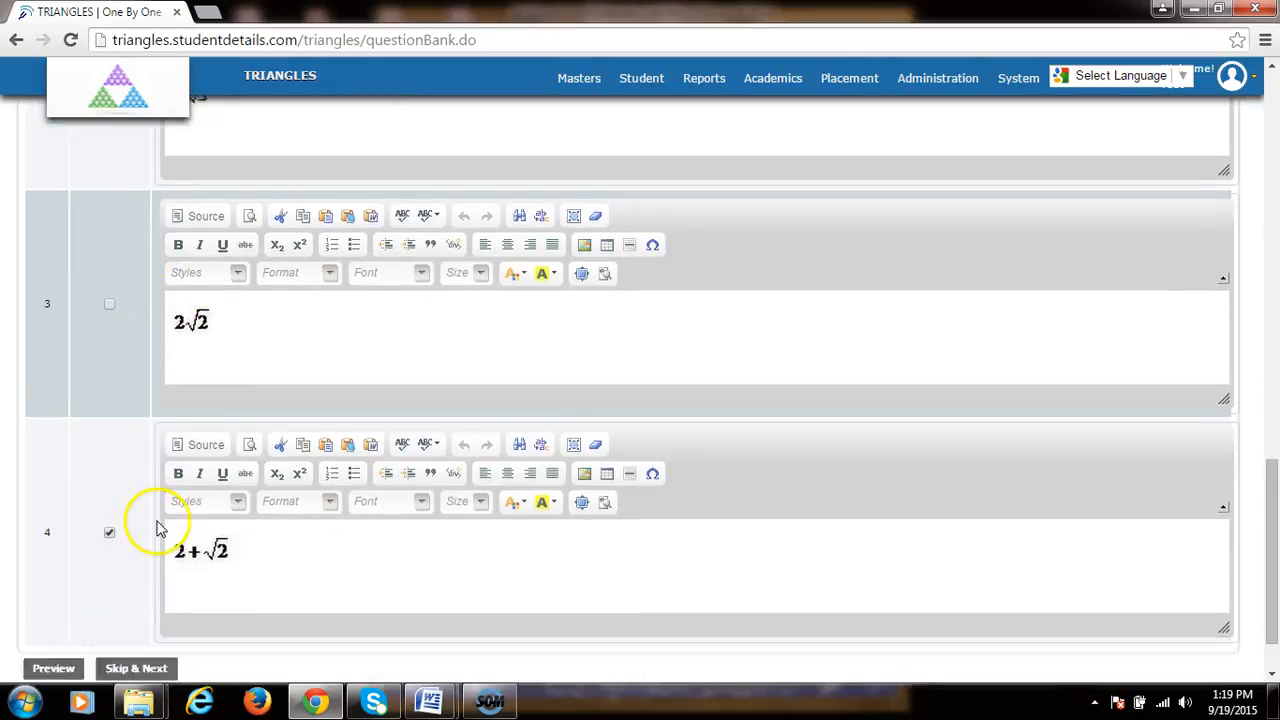
left_click(53, 596)
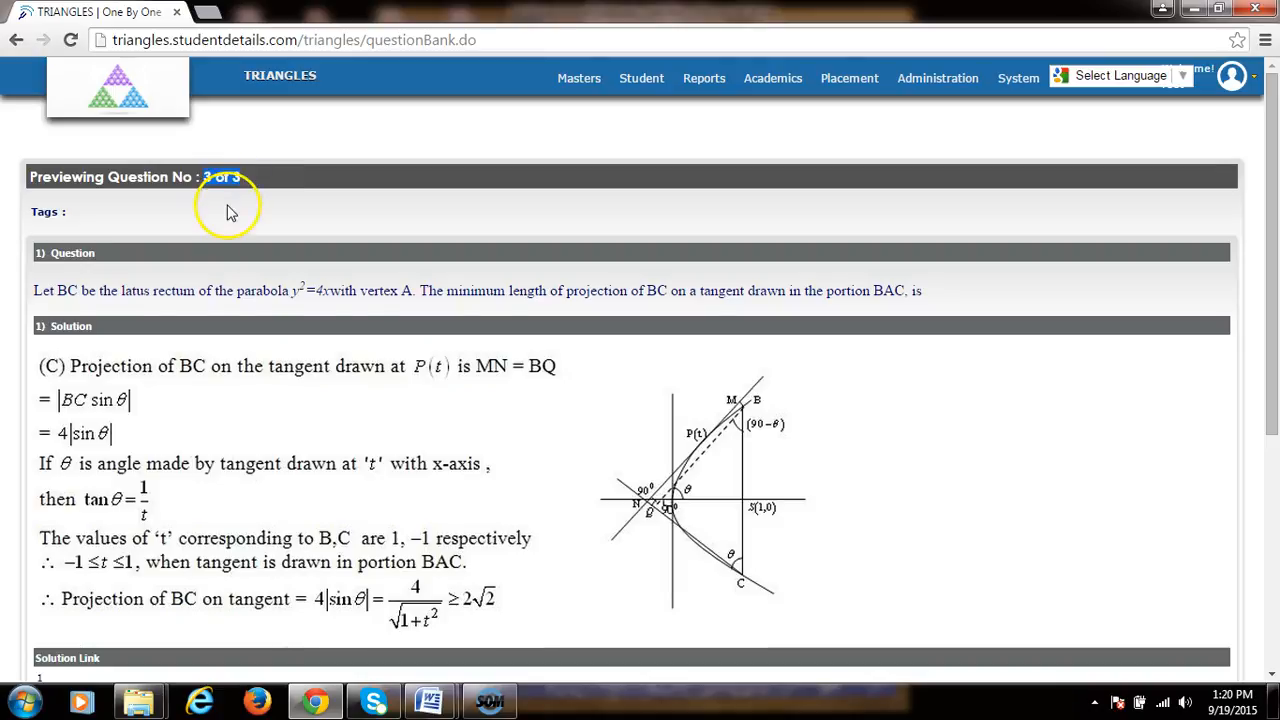
Step: Save the third question and acknowledge the end-of-questions confirmation
scroll(229, 206, "down", 4)
left_click(119, 592)
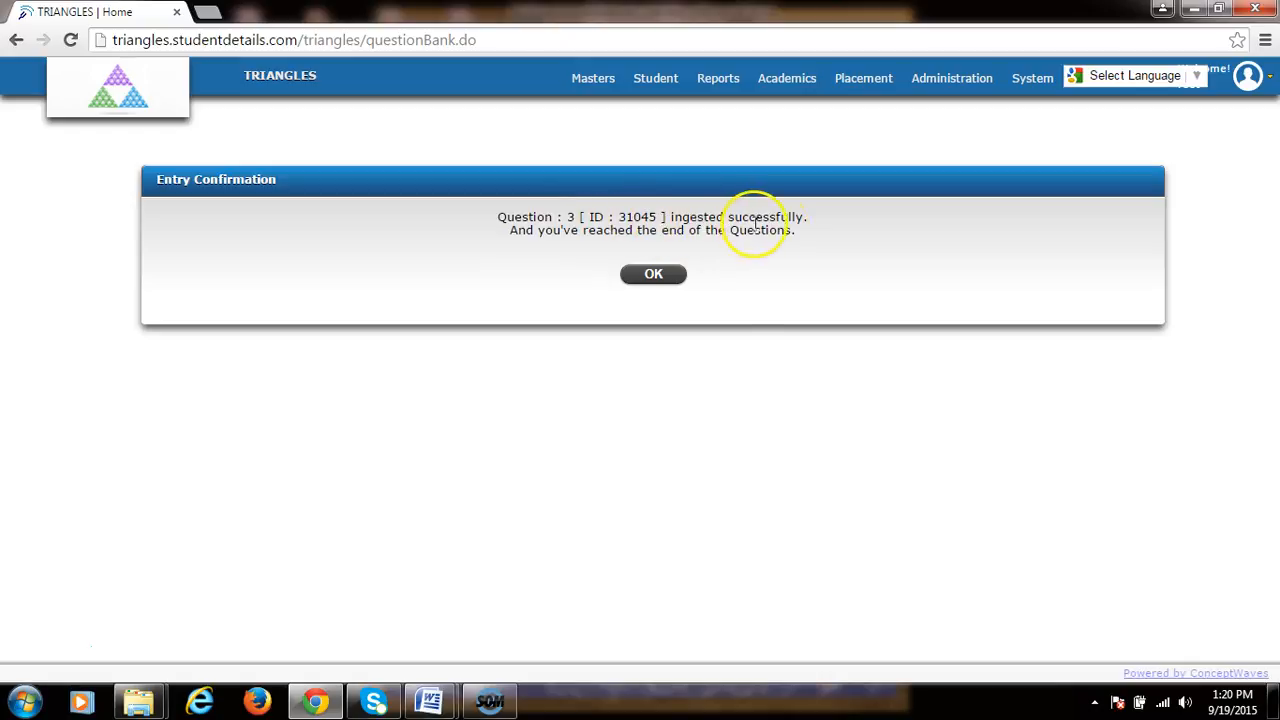
left_click(653, 276)
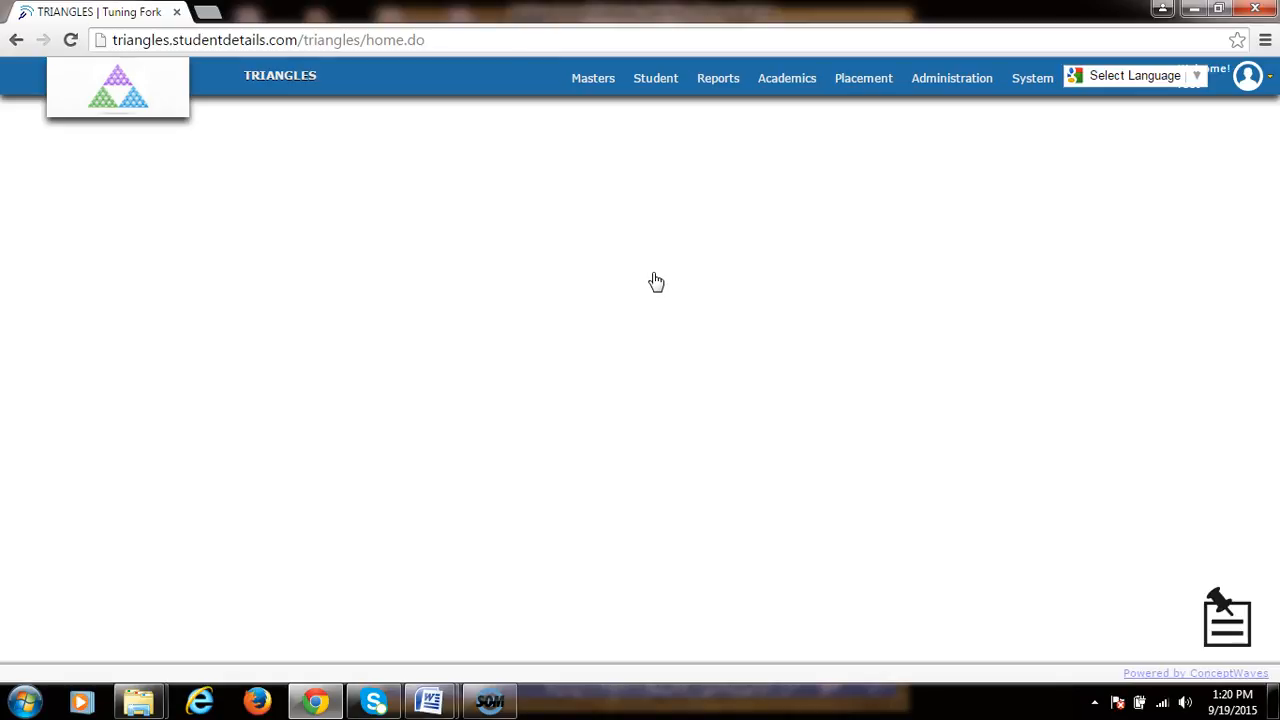
Step: Open Quick Paper Maker and define a section named Section1 containing question ID 31045
mouse_move(783, 80)
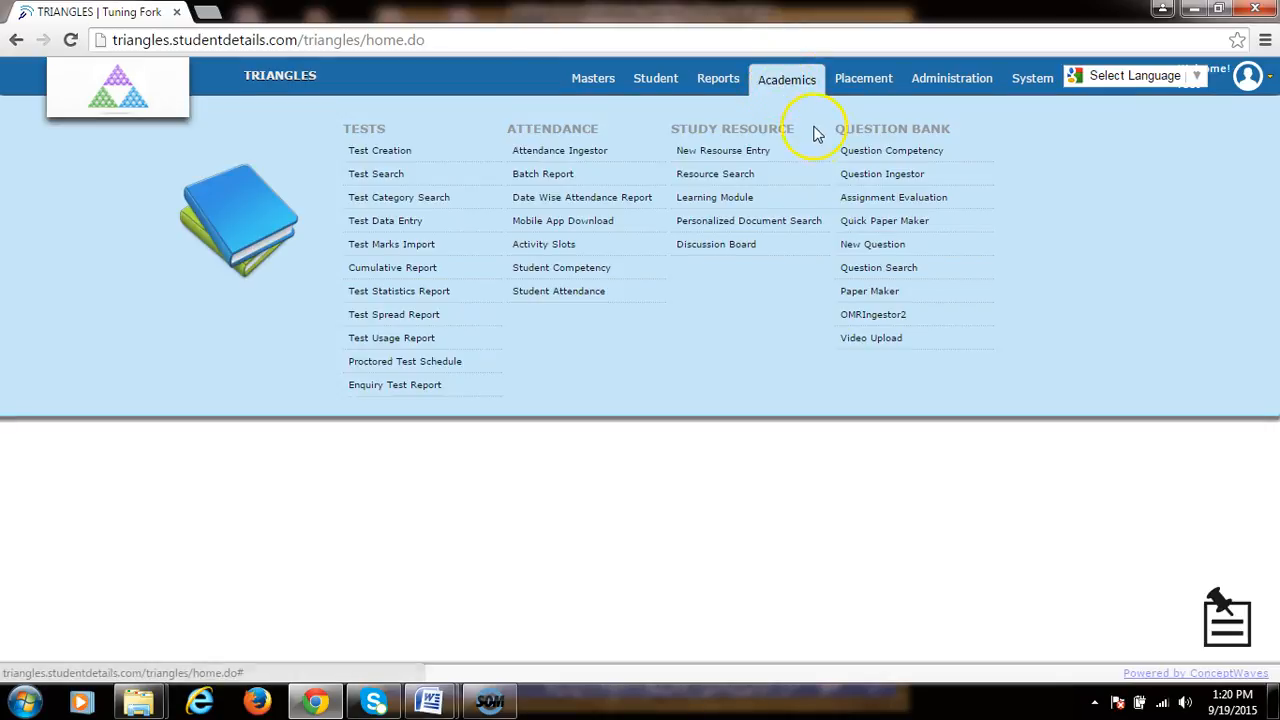
left_click(885, 221)
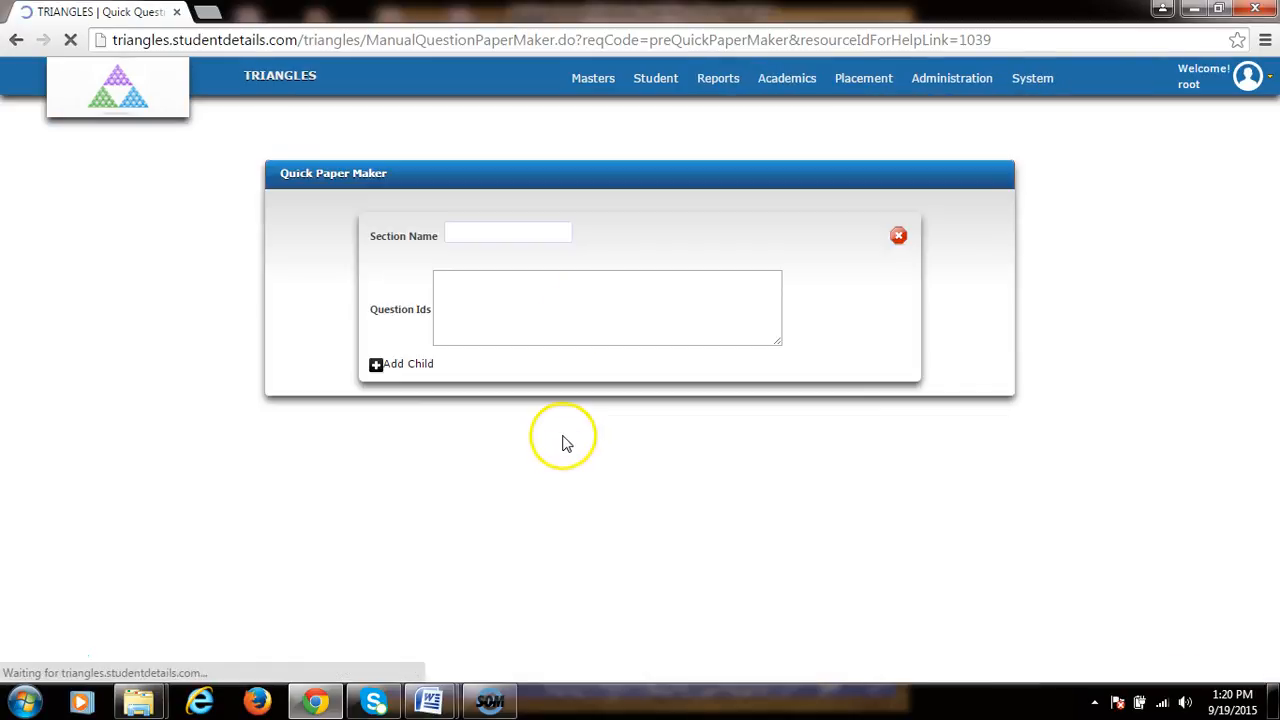
left_click(505, 233)
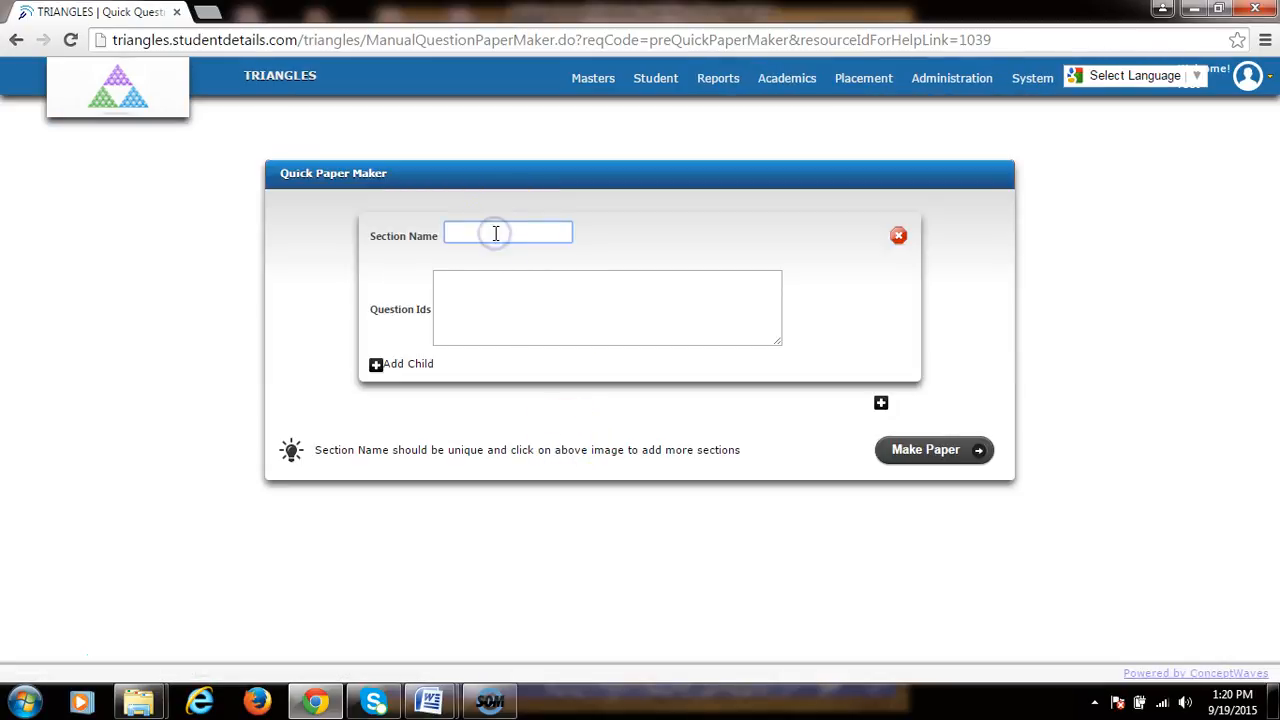
type("sect")
left_click(488, 290)
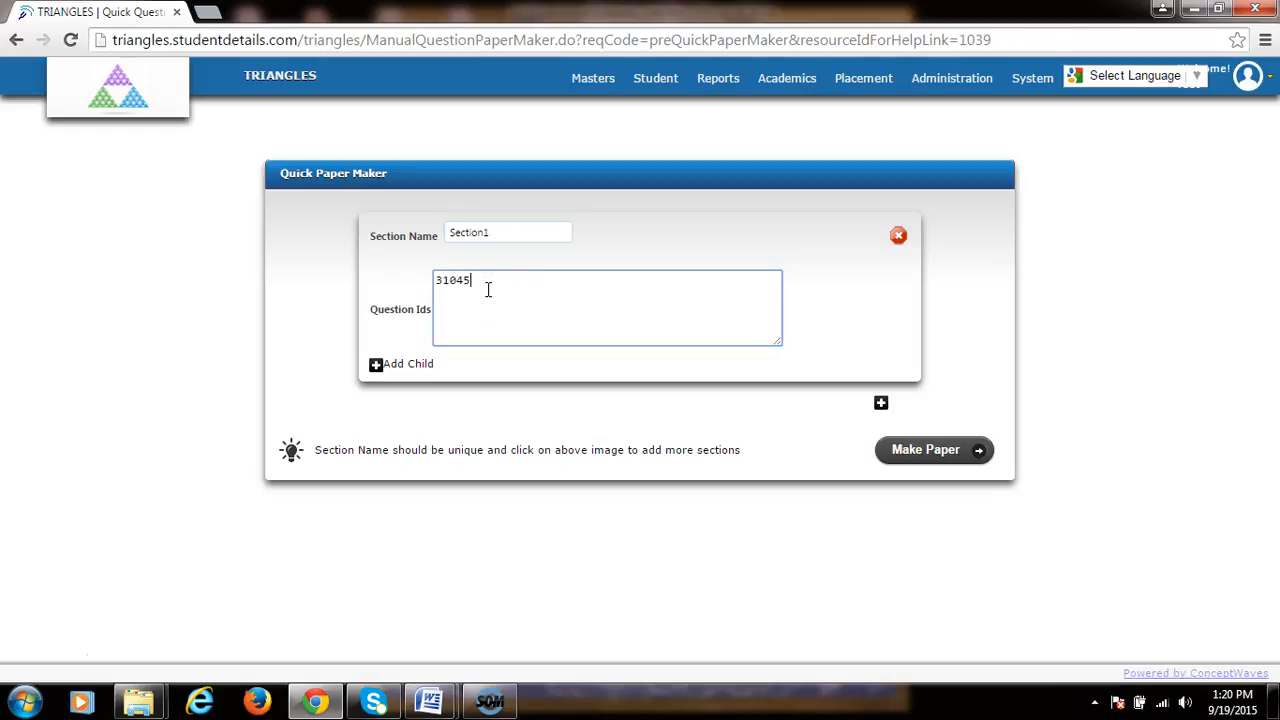
left_click(470, 285)
left_click(375, 366)
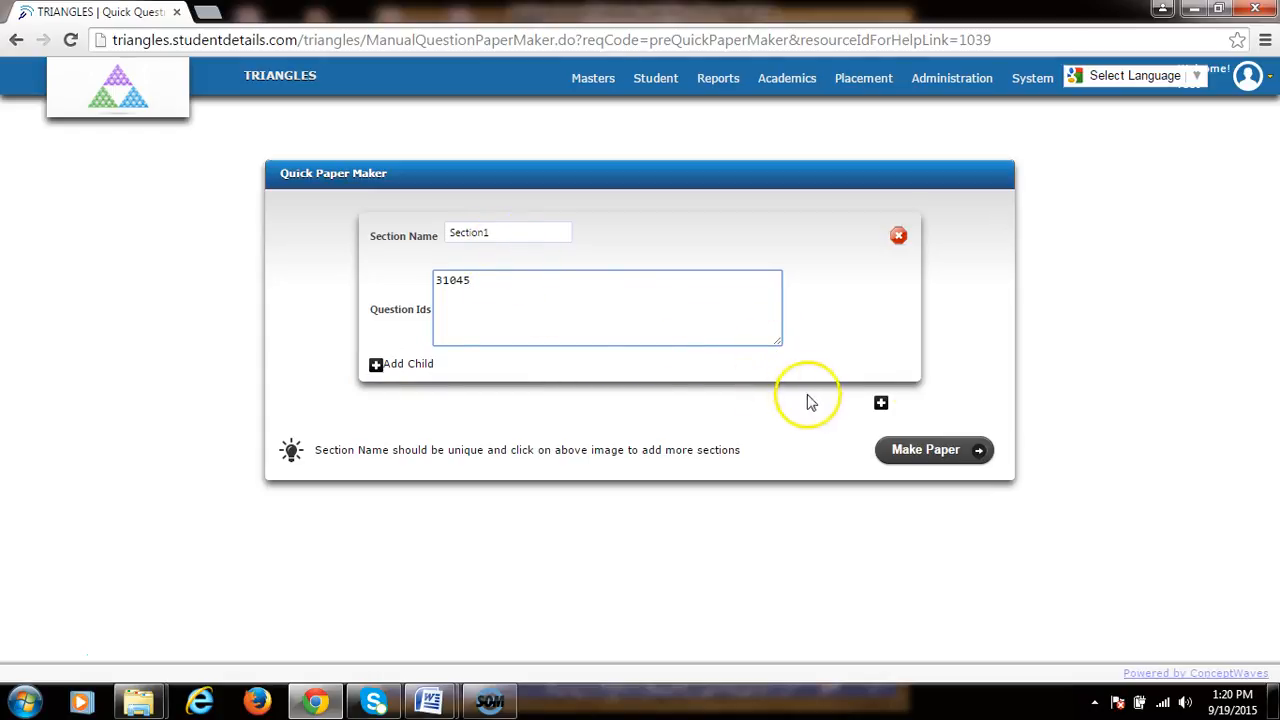
left_click(881, 402)
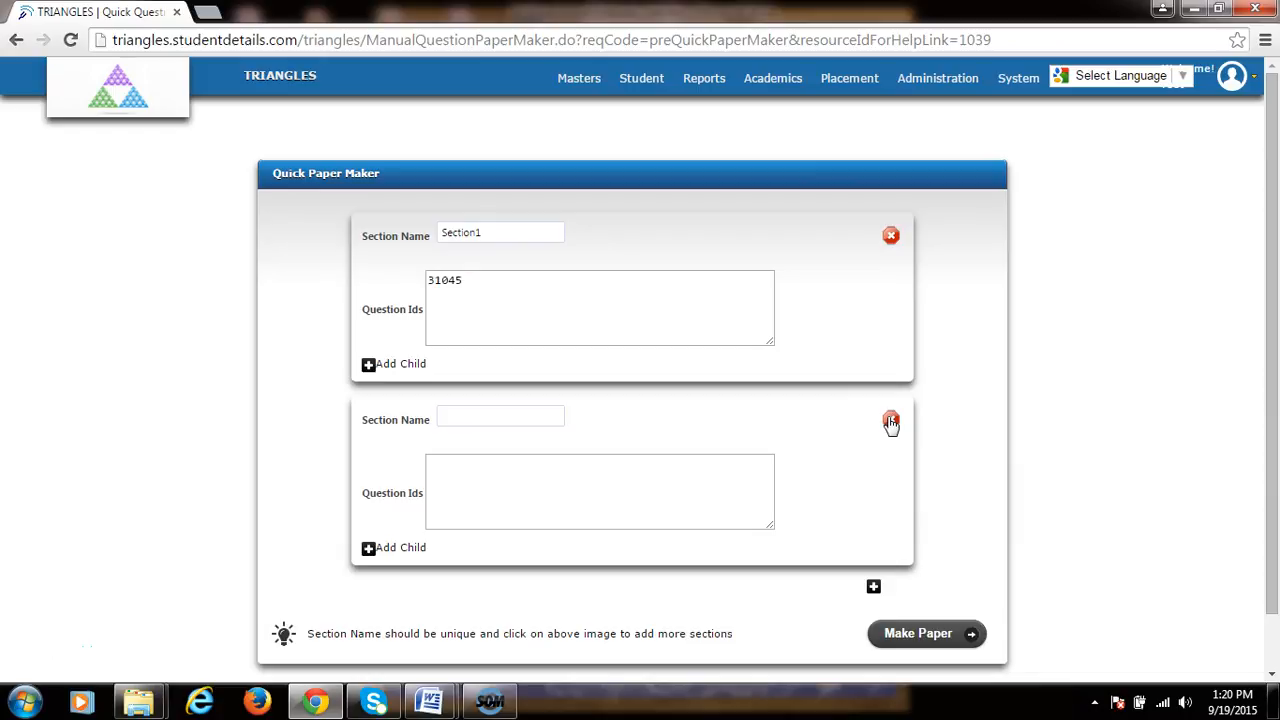
left_click(496, 486)
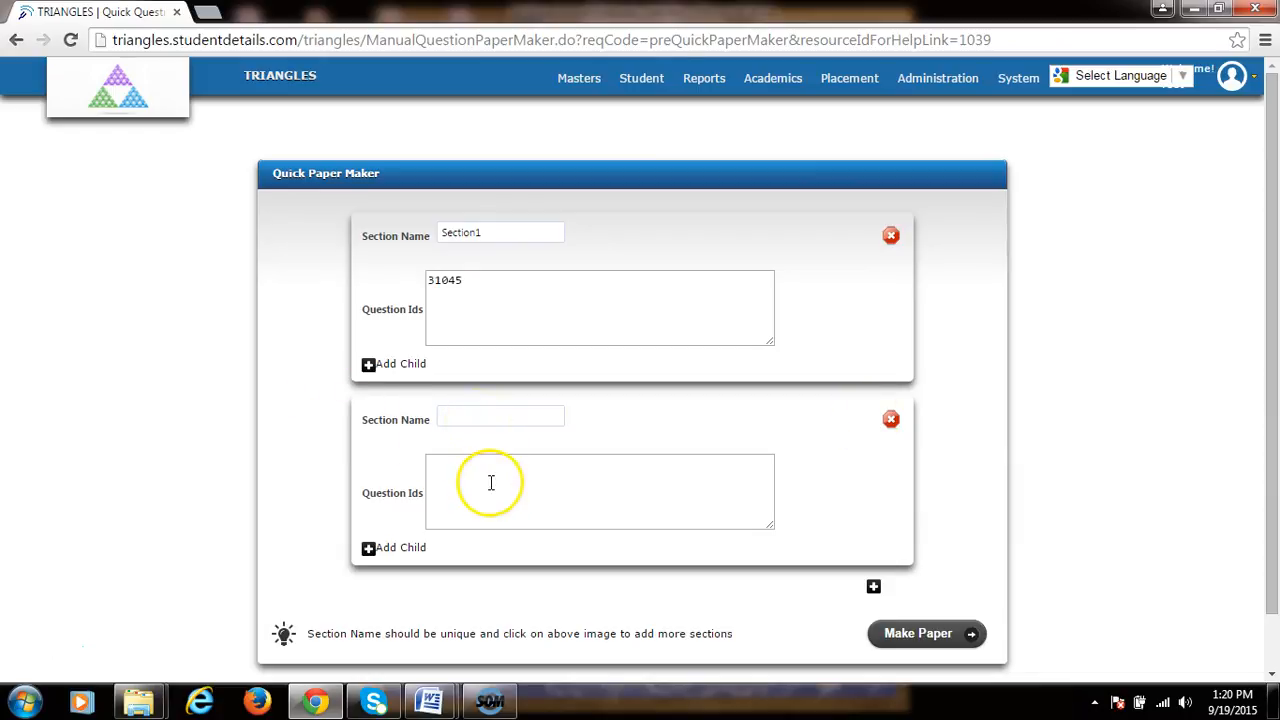
left_click(890, 418)
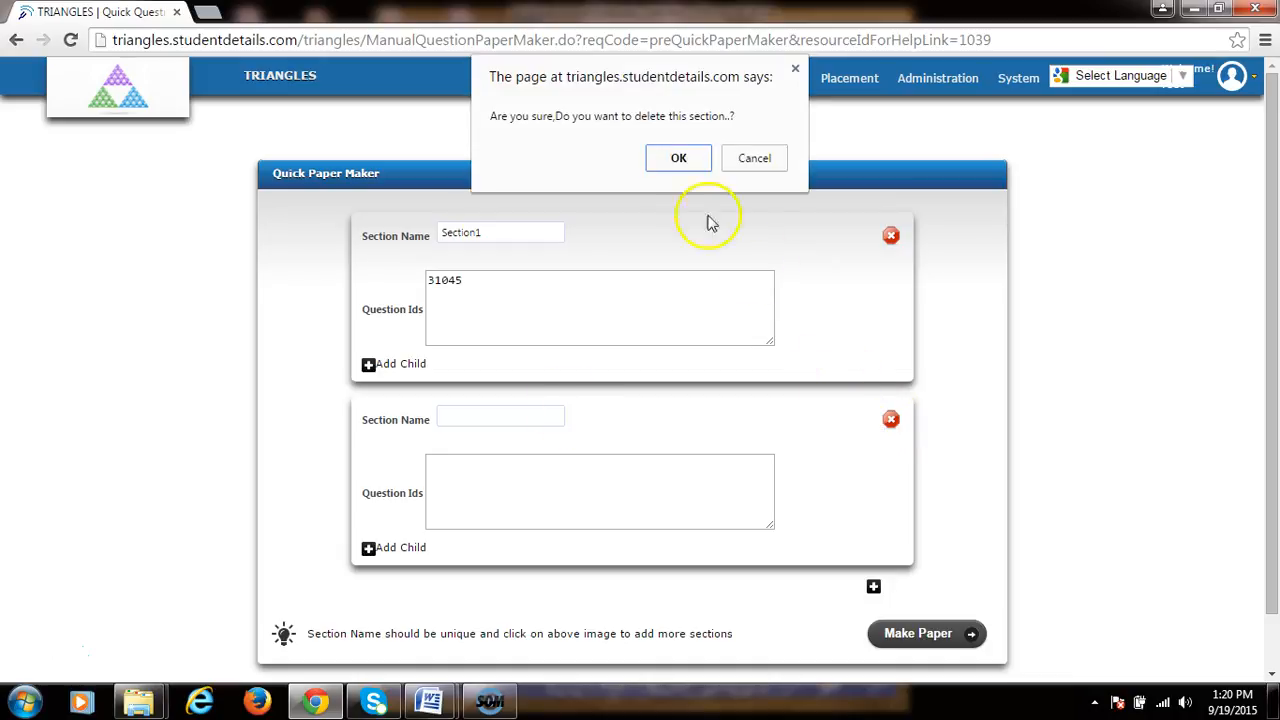
left_click(678, 160)
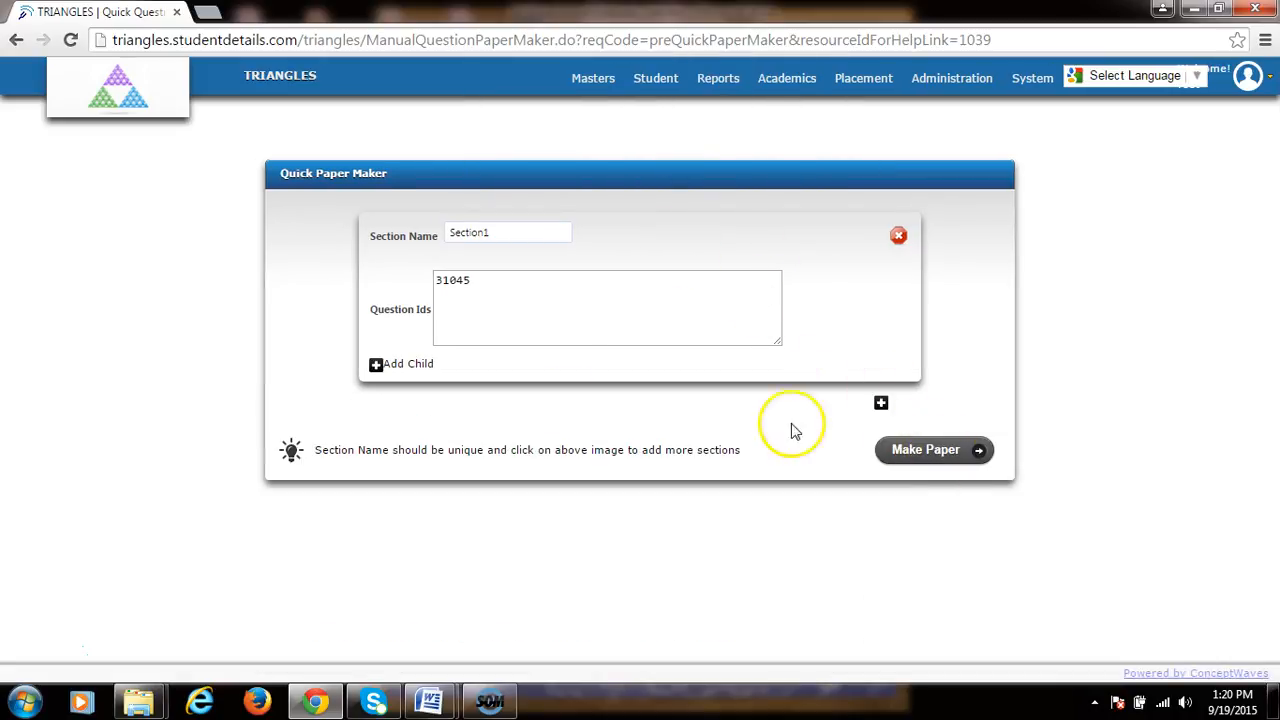
Step: Make the paper from Section1 and apply a mark of 3 to its questions
left_click(964, 463)
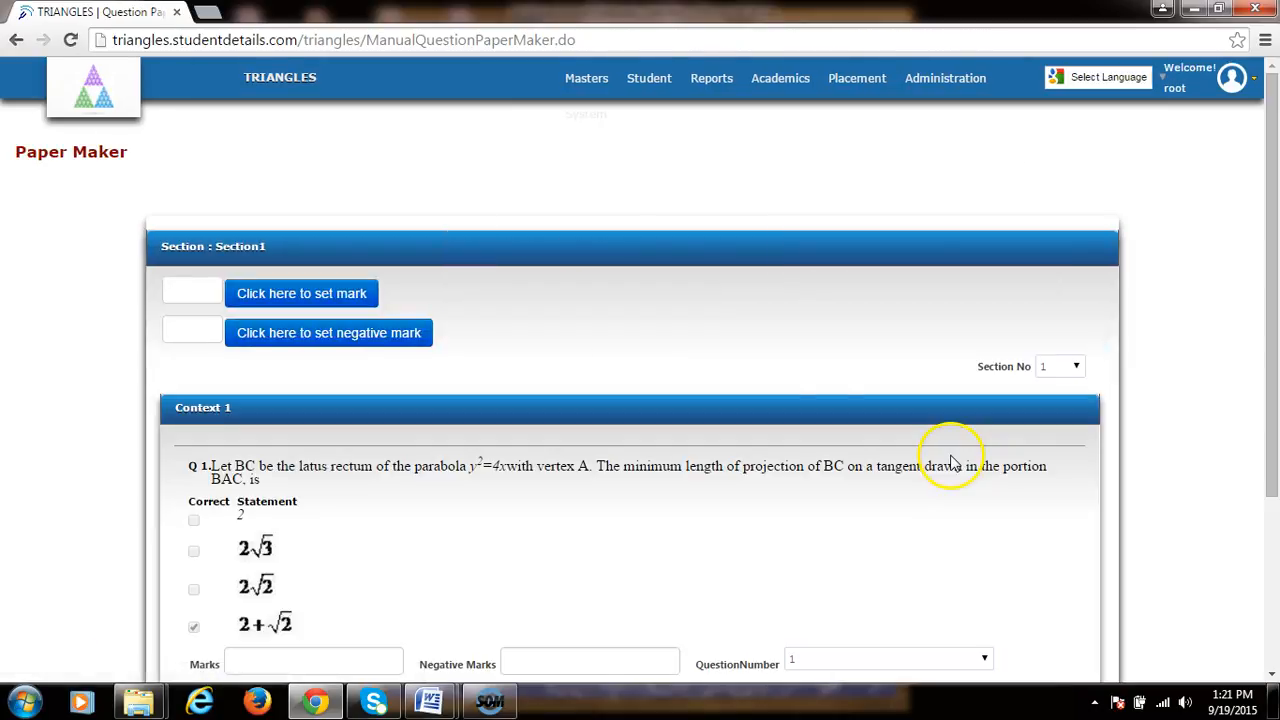
scroll(446, 298, "down", 1)
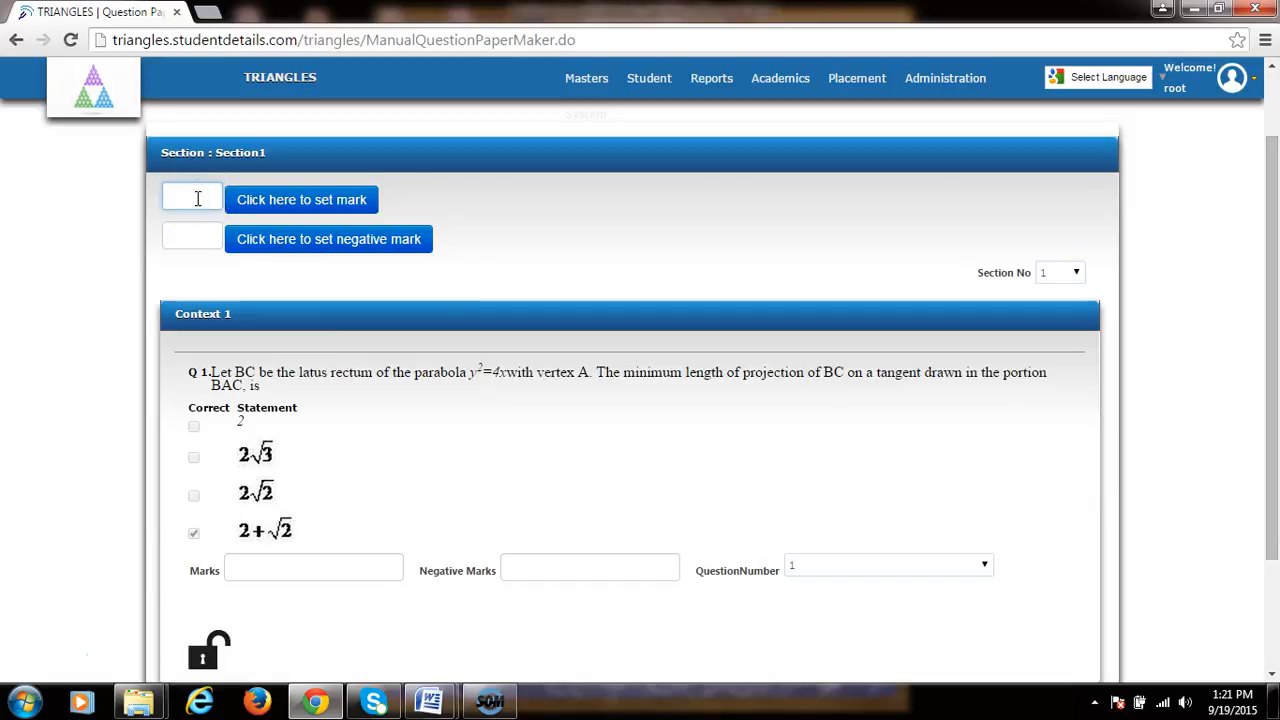
type("3")
left_click(194, 216)
left_click(272, 216)
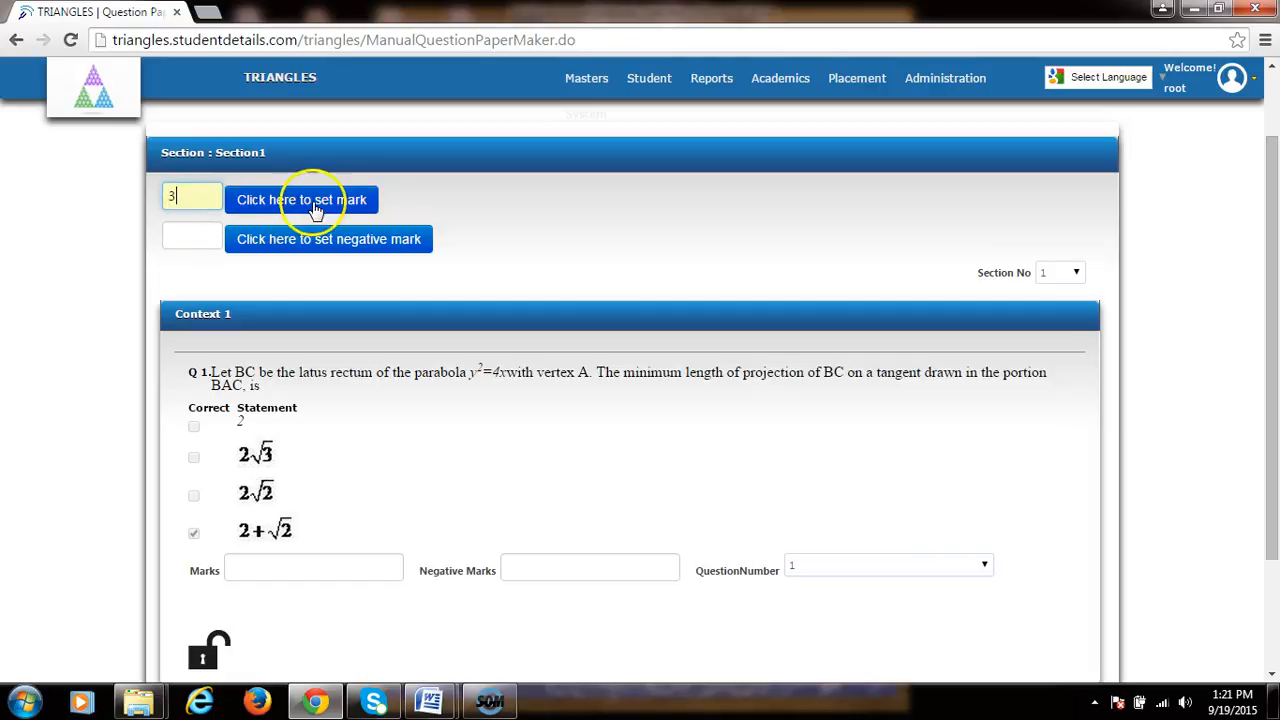
left_click(323, 205)
left_click(175, 199)
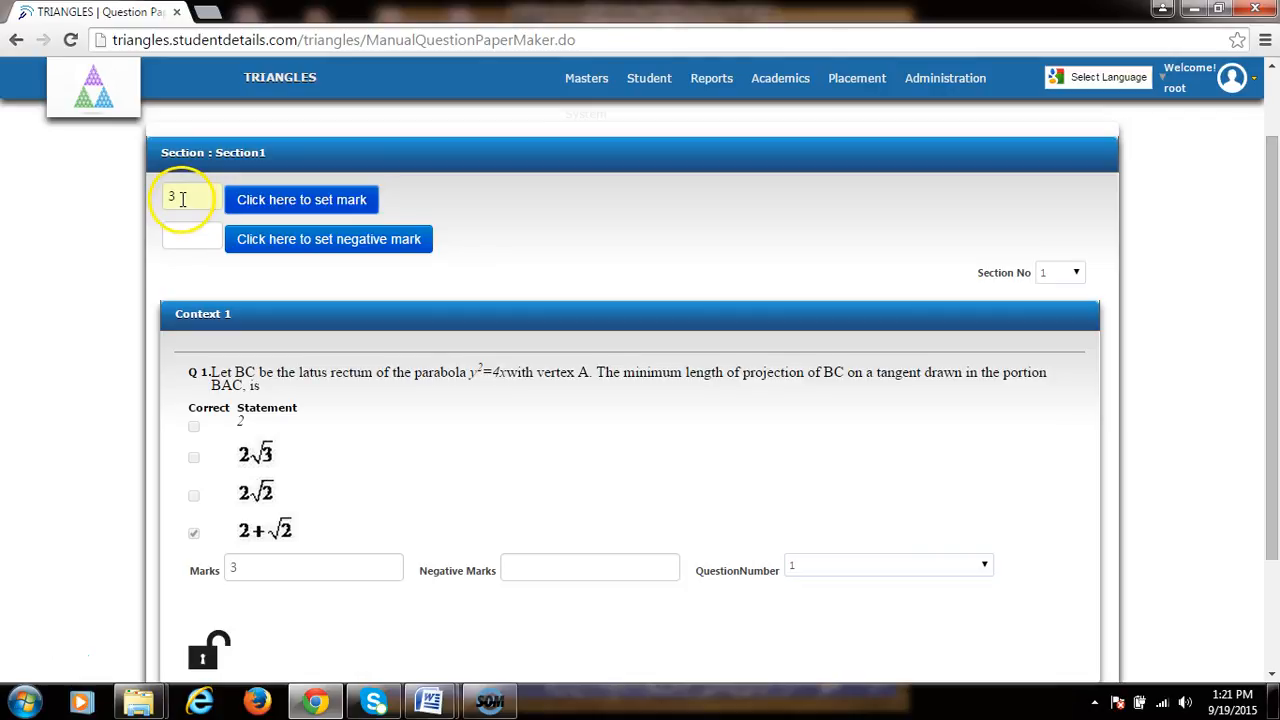
Step: Apply a negative mark of 1 to the section's questions
left_click(180, 238)
type("1")
left_click(272, 240)
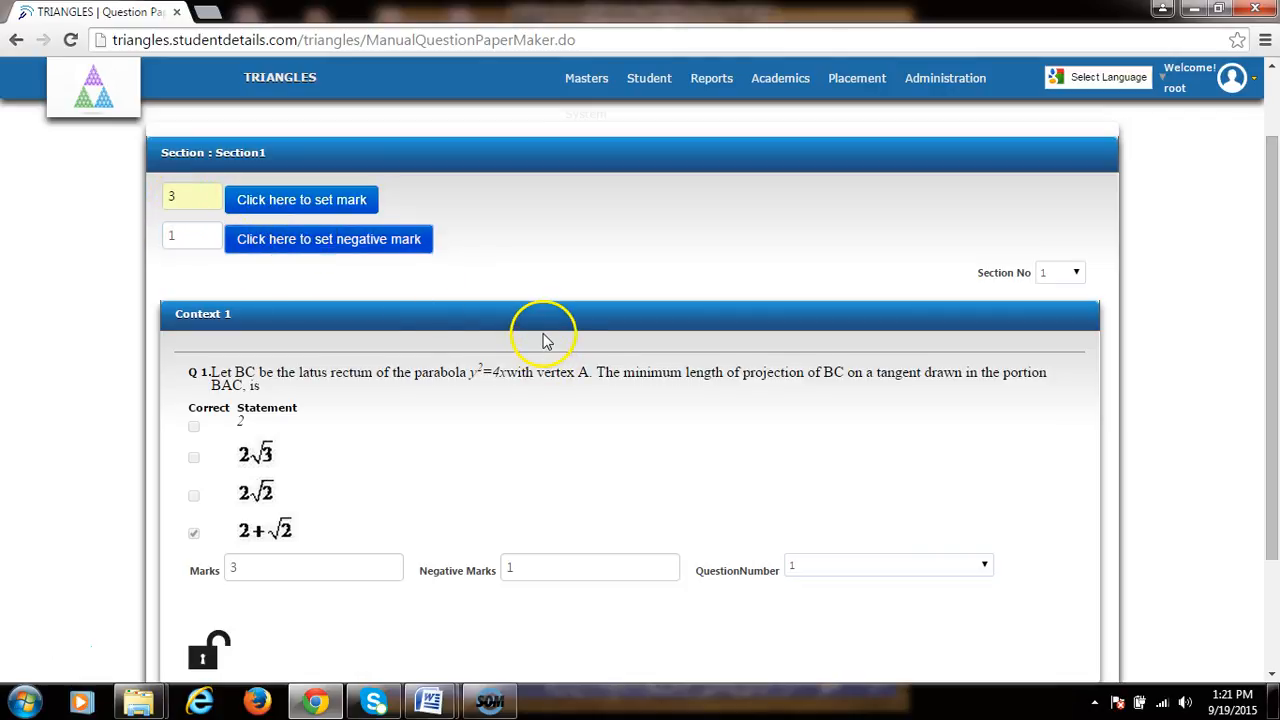
Step: Change the first question's marks to 2
scroll(330, 400, "down", 1)
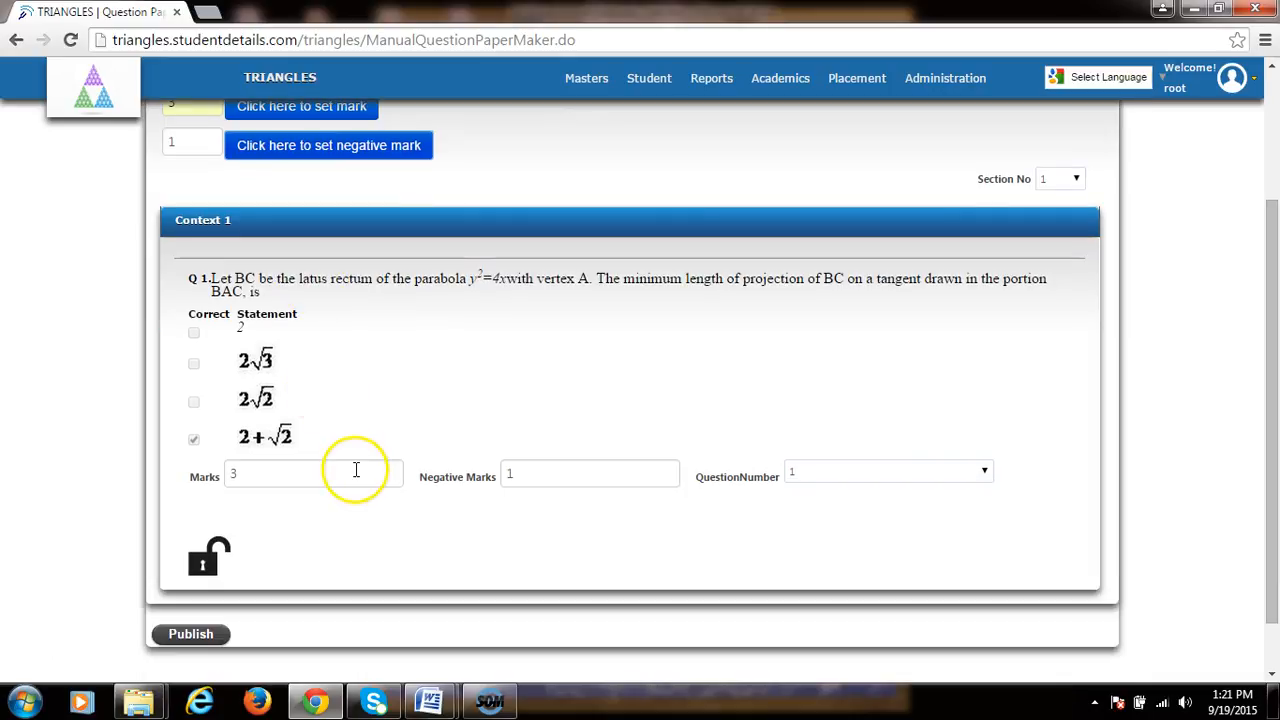
left_click(260, 475)
left_click_drag(251, 475, 217, 471)
type("2")
left_click(443, 419)
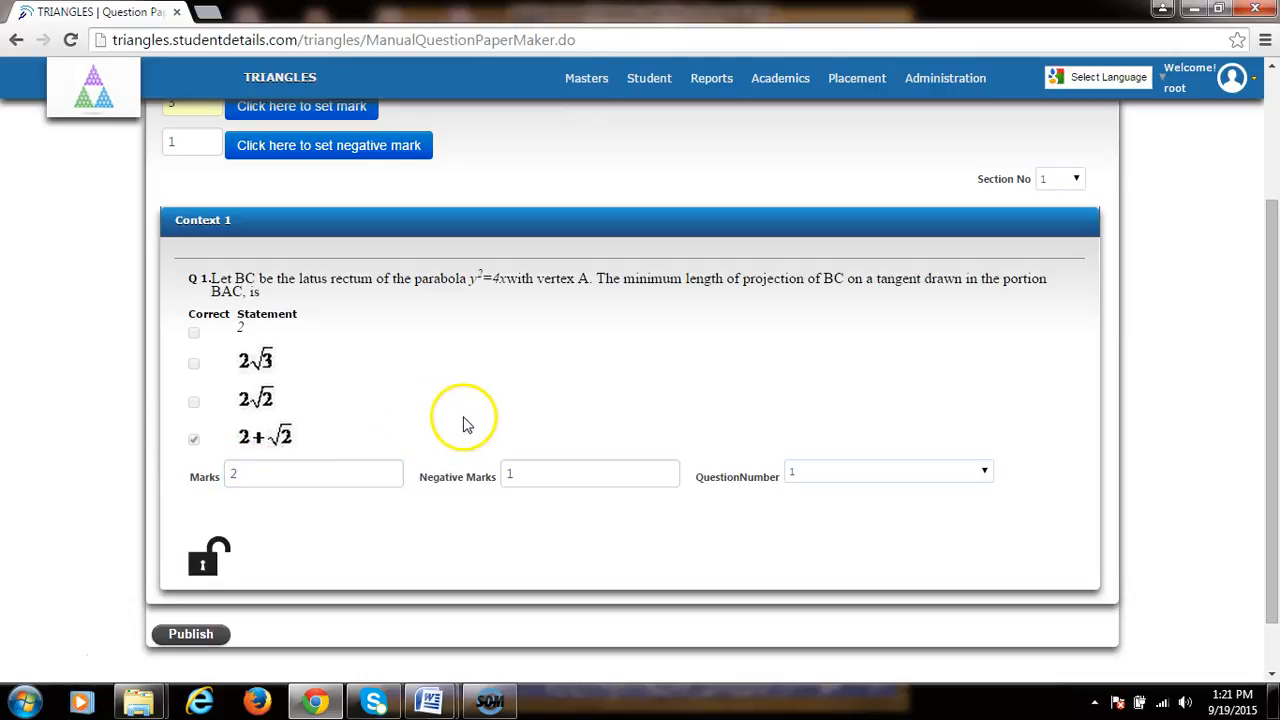
Step: Publish the paper to open the paper publishing form
scroll(371, 434, "up", 2)
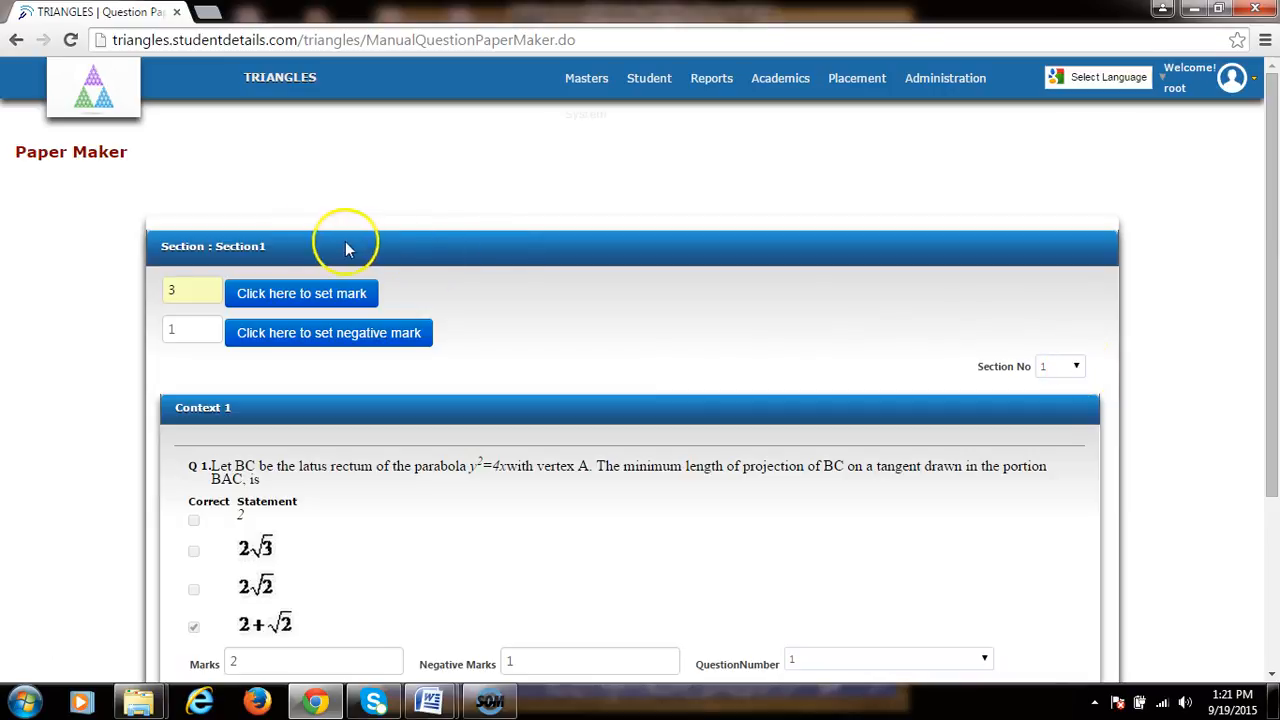
left_click(1077, 371)
left_click(1075, 371)
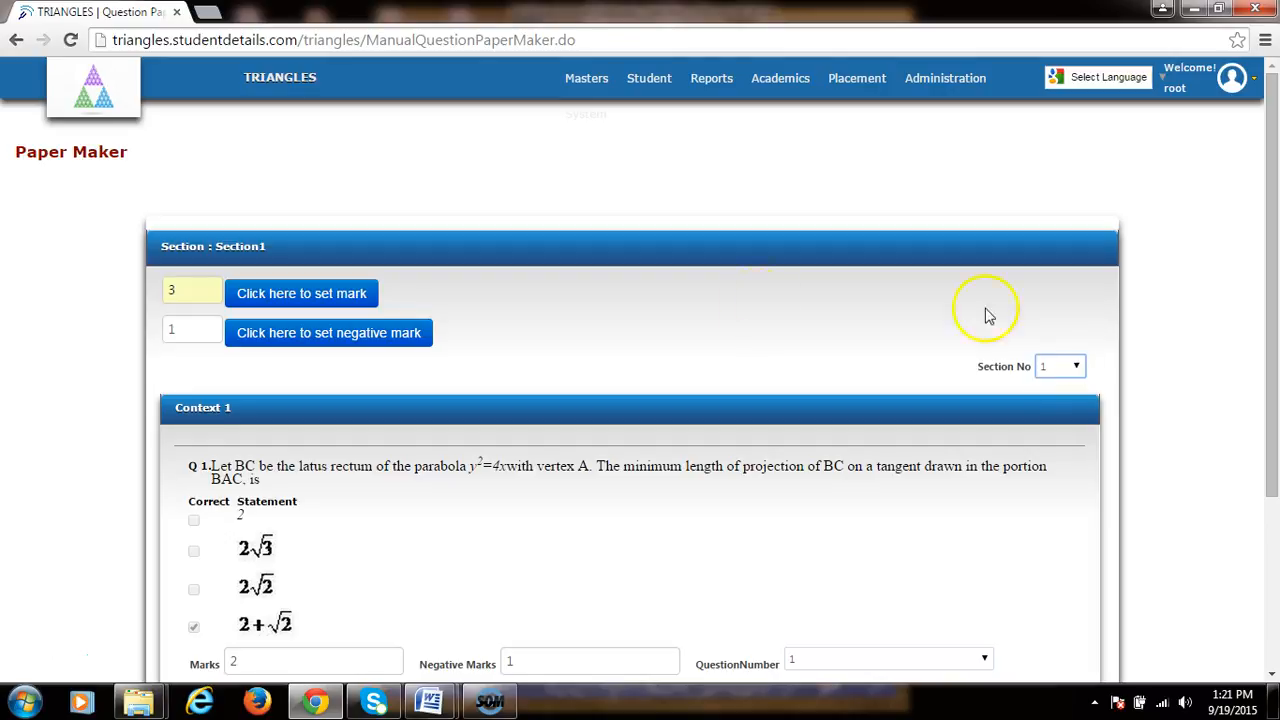
scroll(443, 337, "down", 3)
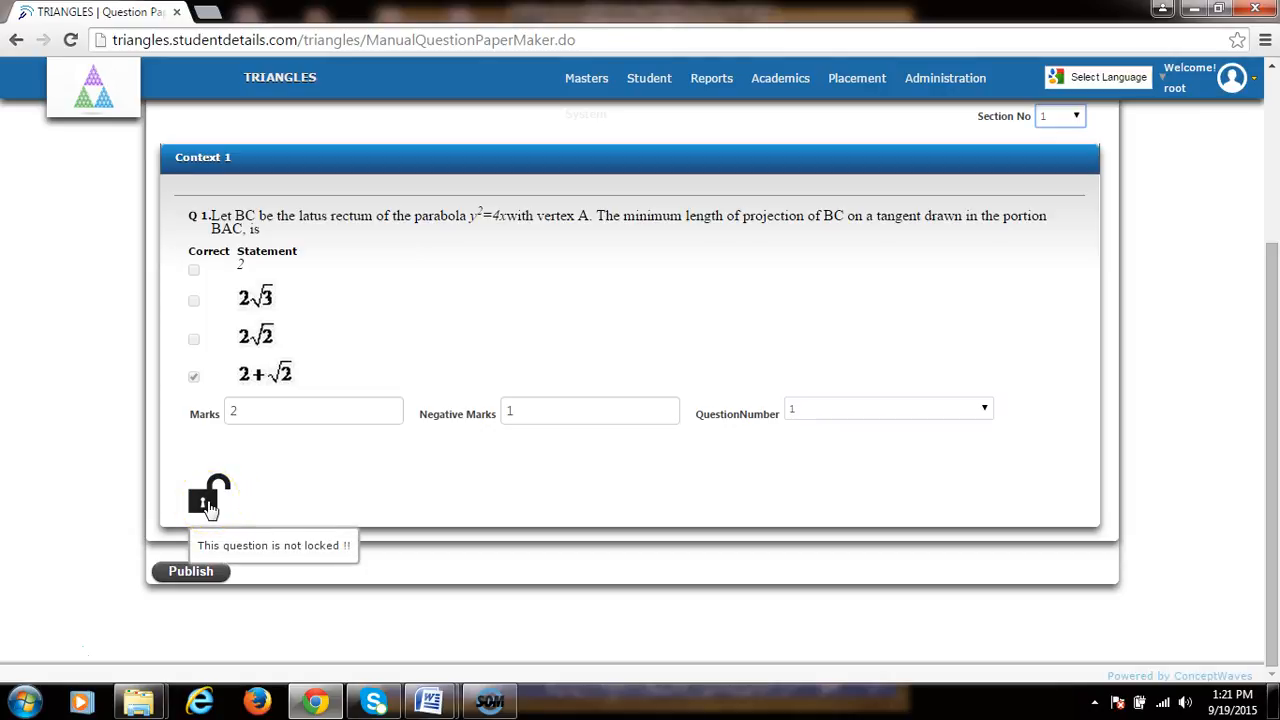
left_click(191, 573)
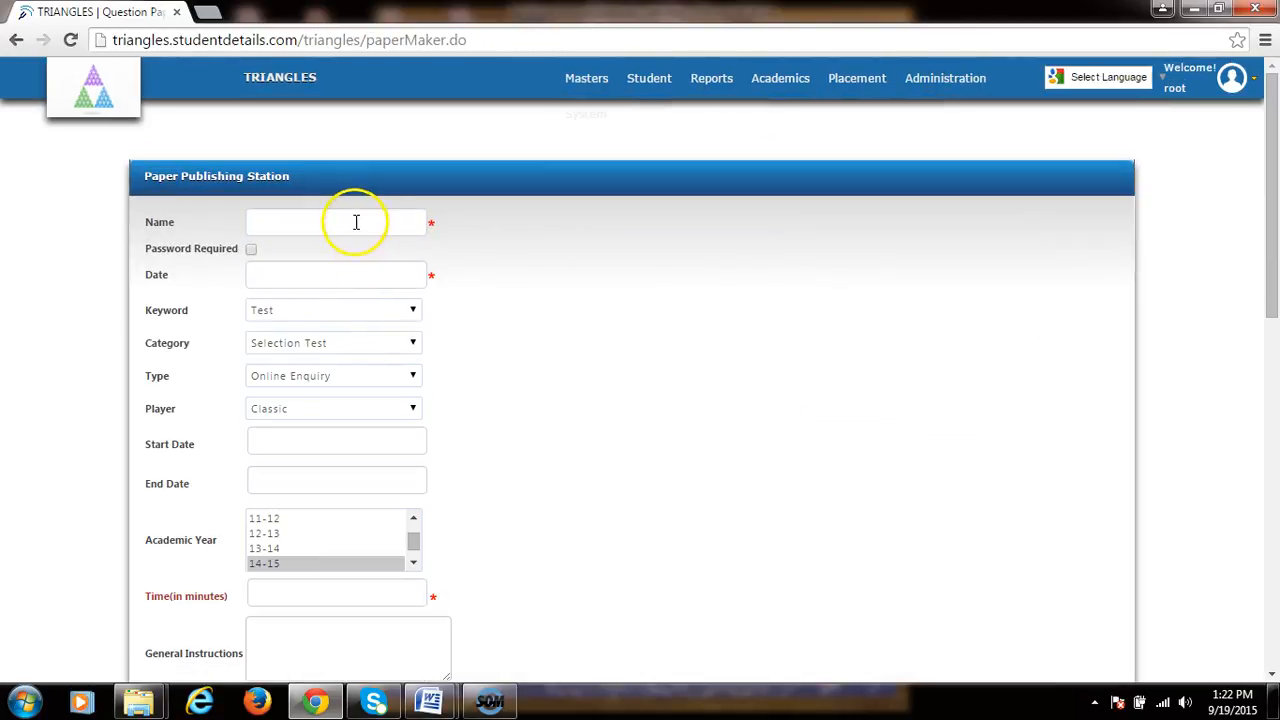
Step: Name the paper Test5 and set its date to 30/09/2015
left_click(348, 222)
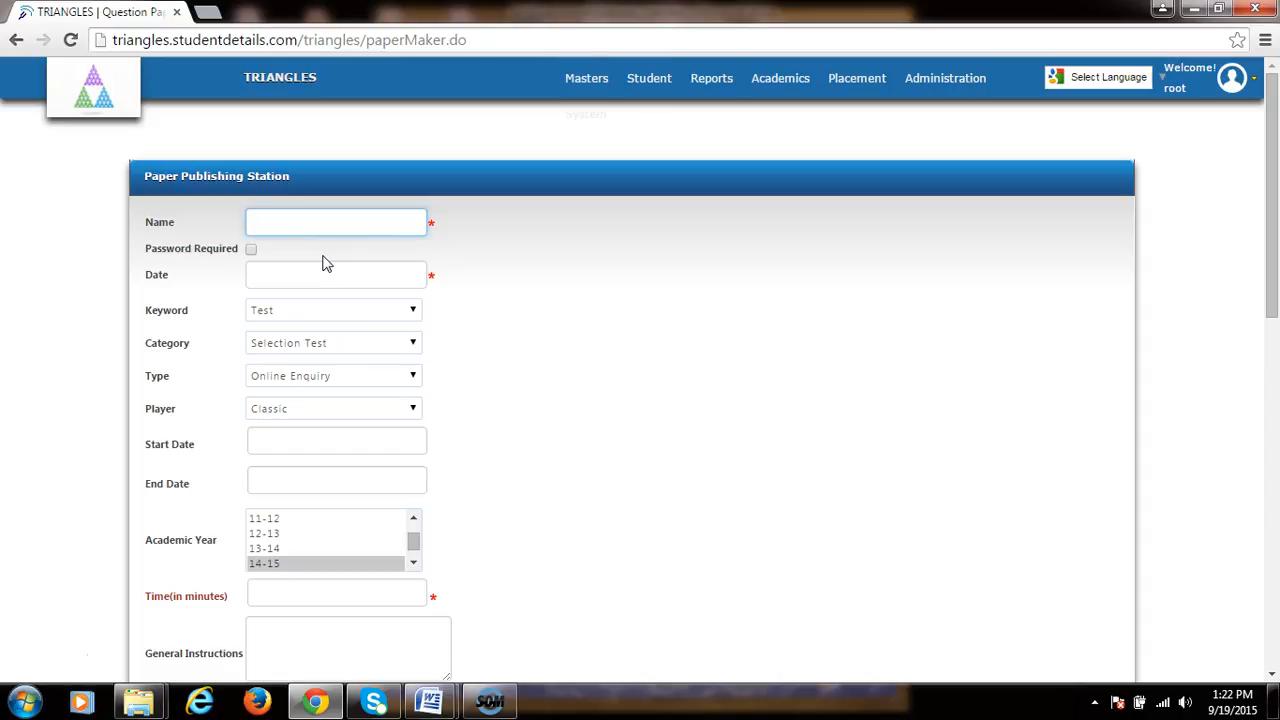
type("Test")
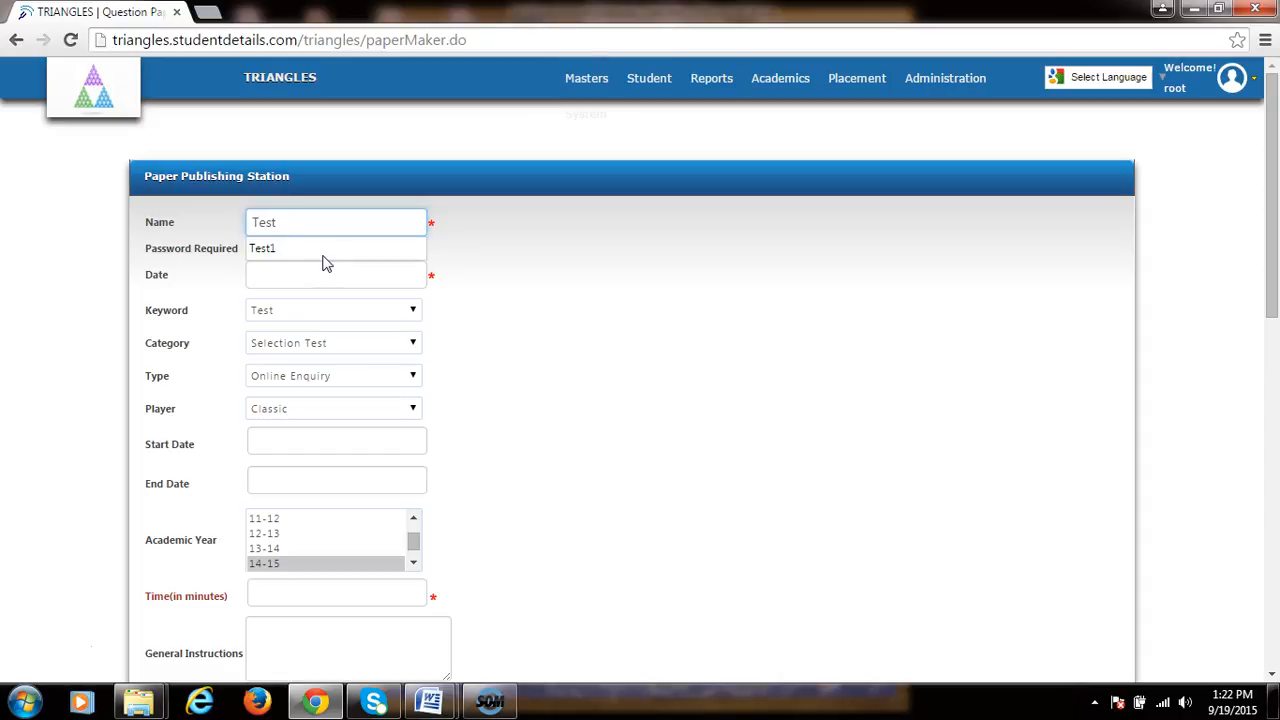
type("5")
left_click(300, 276)
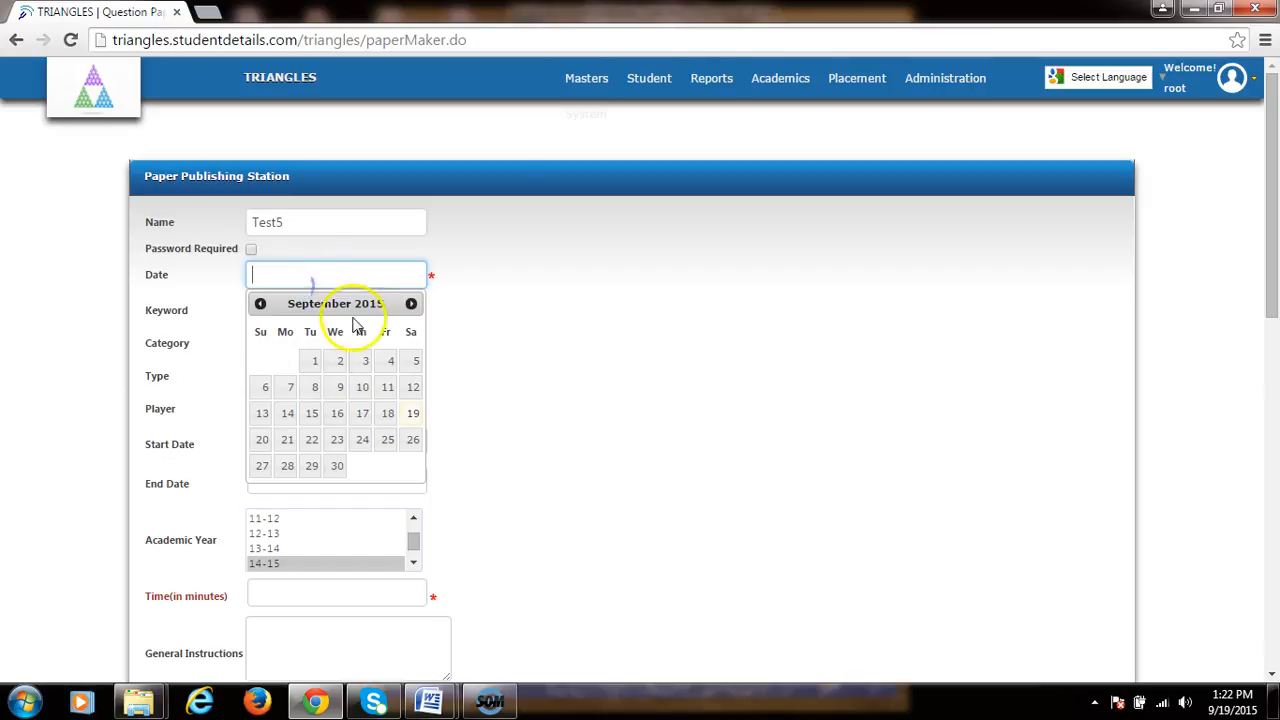
left_click(337, 467)
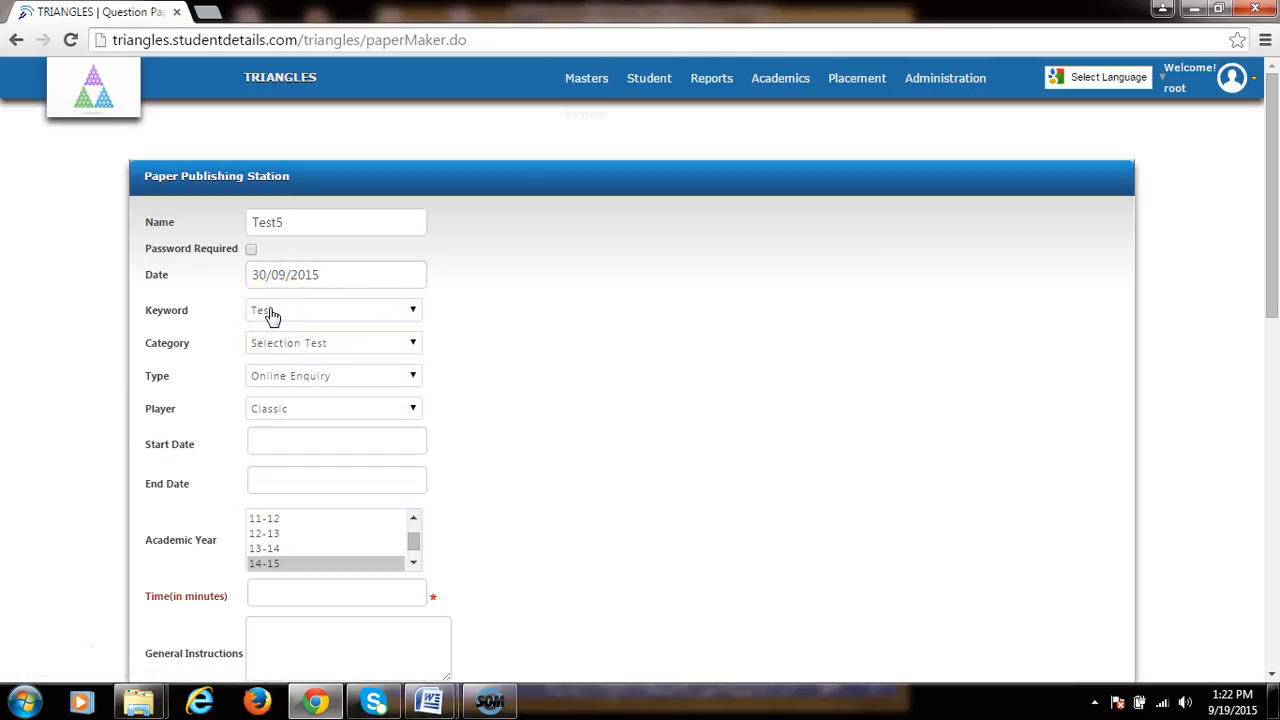
Step: Set the paper's keyword to Chemistry and its category to CET
left_click(270, 312)
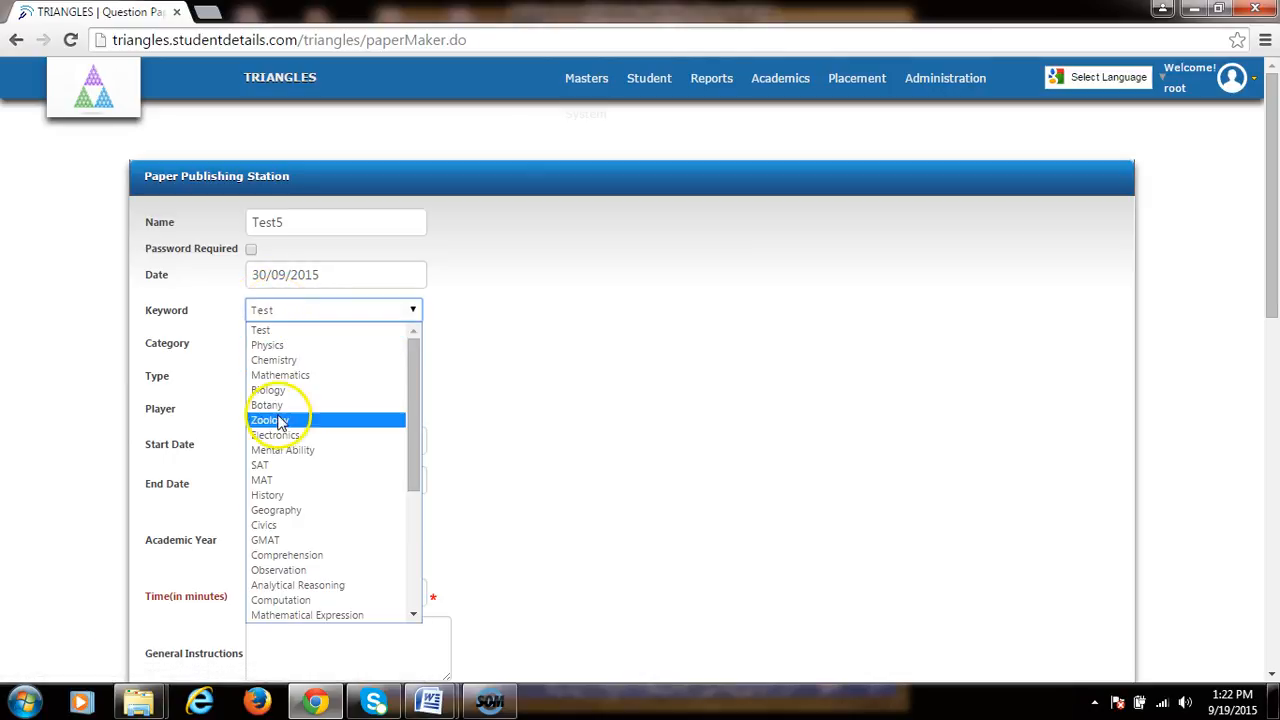
left_click(310, 362)
left_click(305, 315)
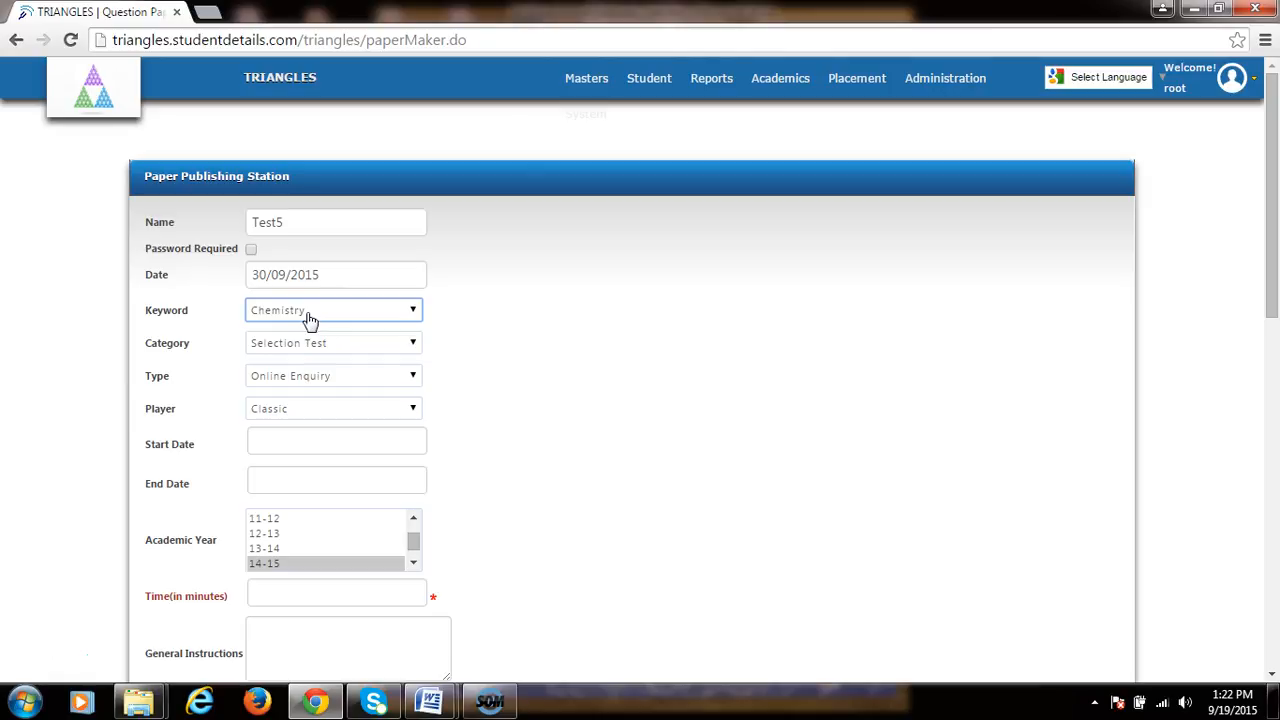
left_click(344, 343)
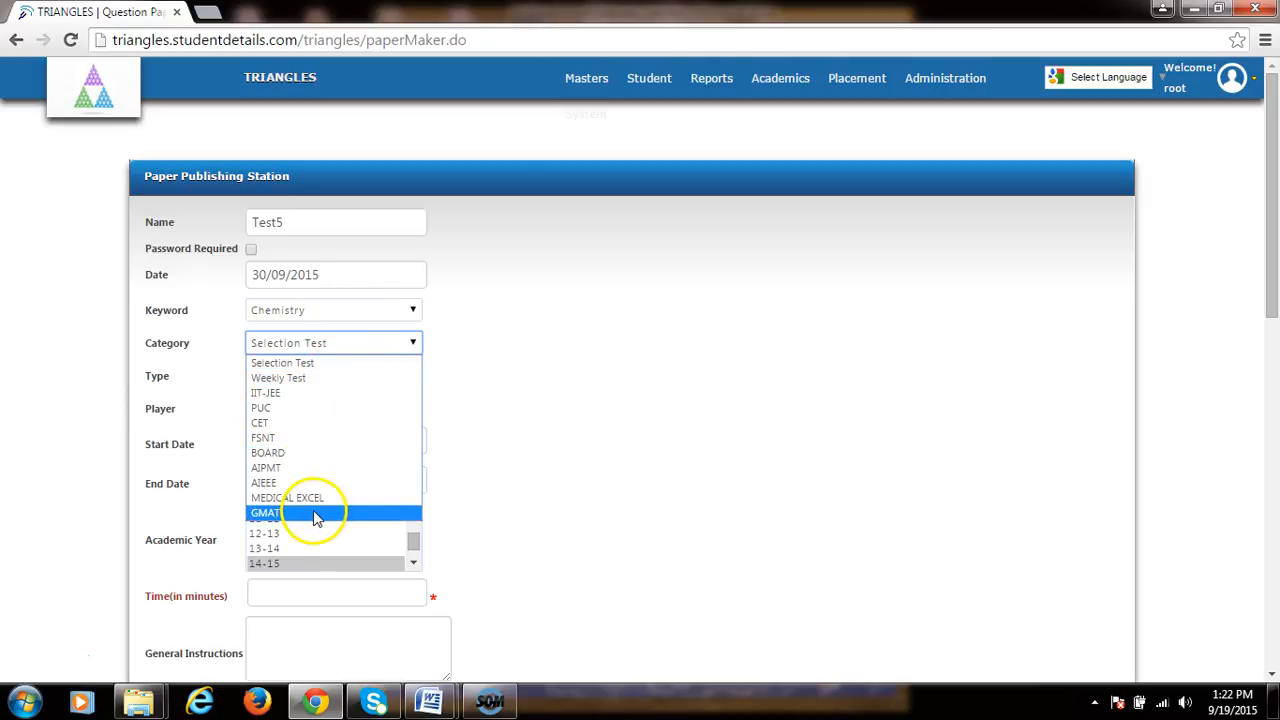
left_click(320, 432)
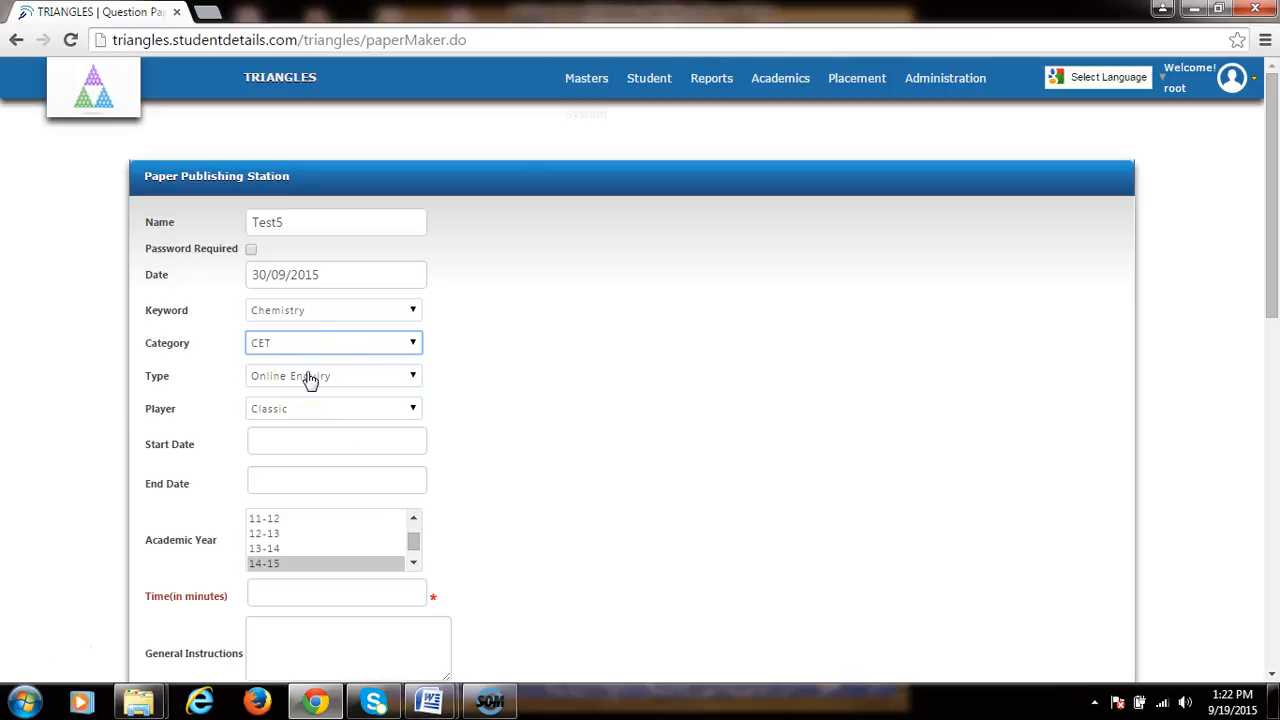
Step: Set the paper type to Online Enrollment and keep Classic as the player
left_click(311, 379)
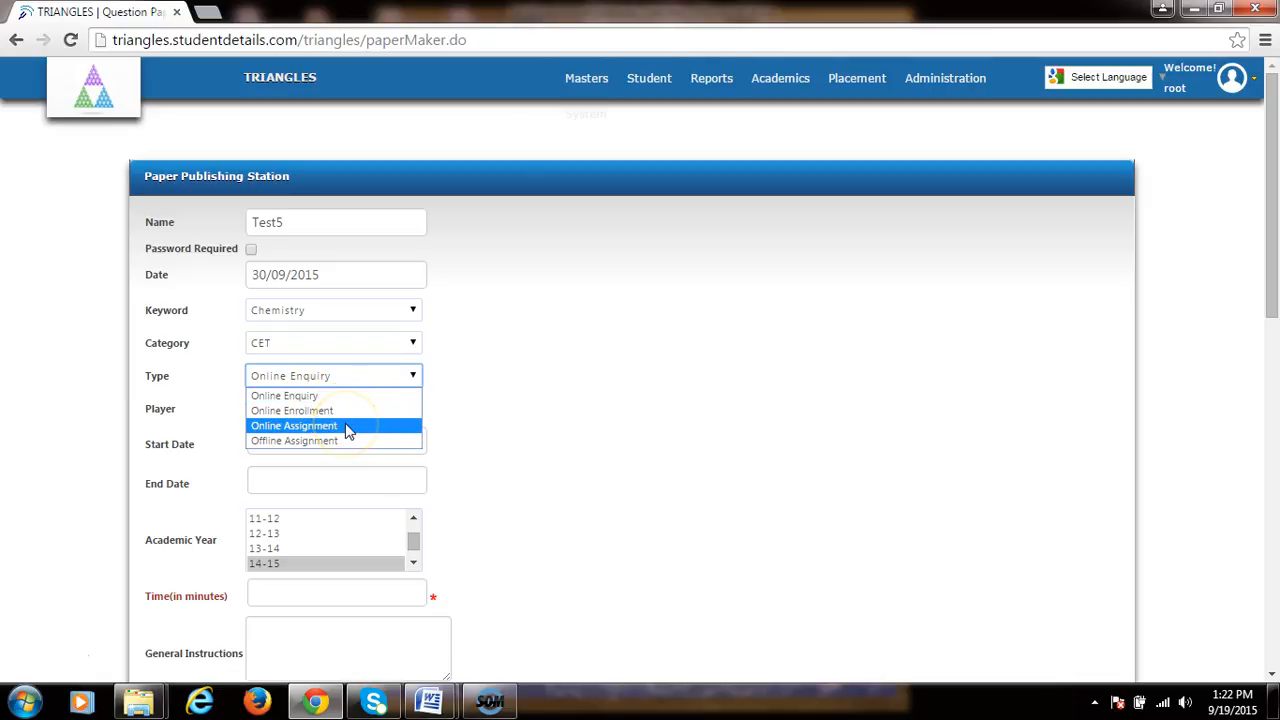
left_click(348, 410)
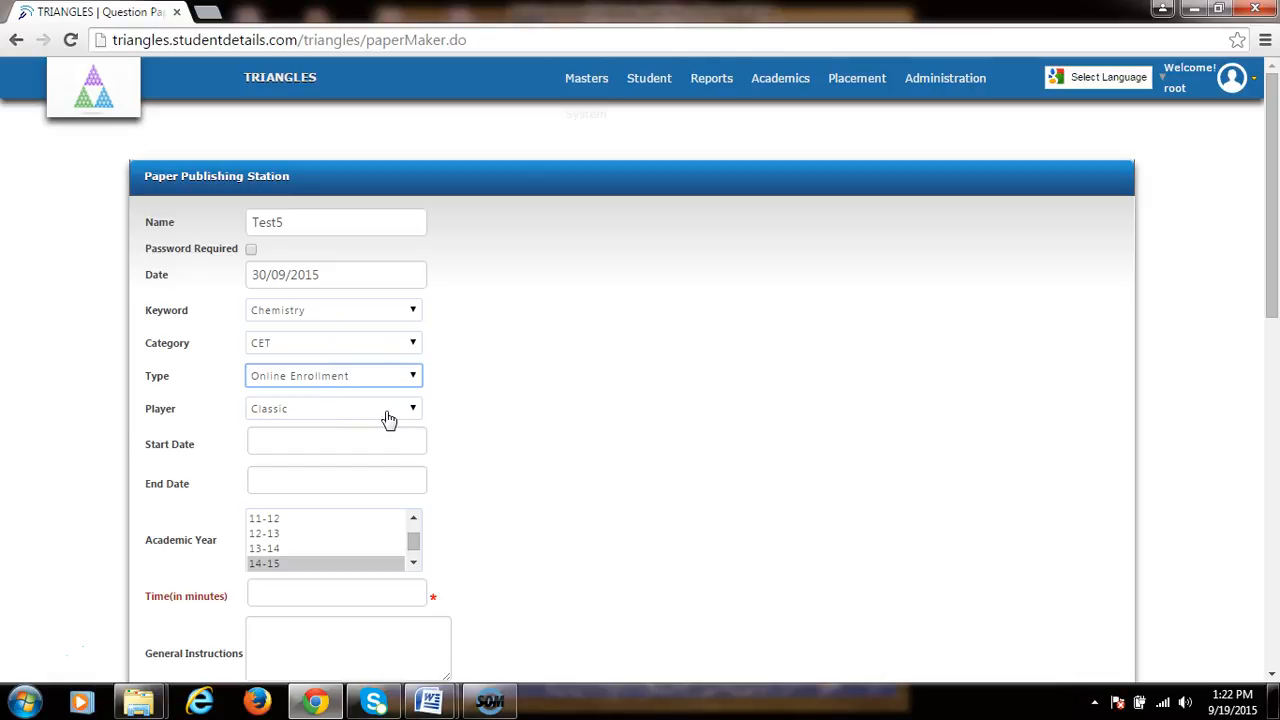
left_click(388, 416)
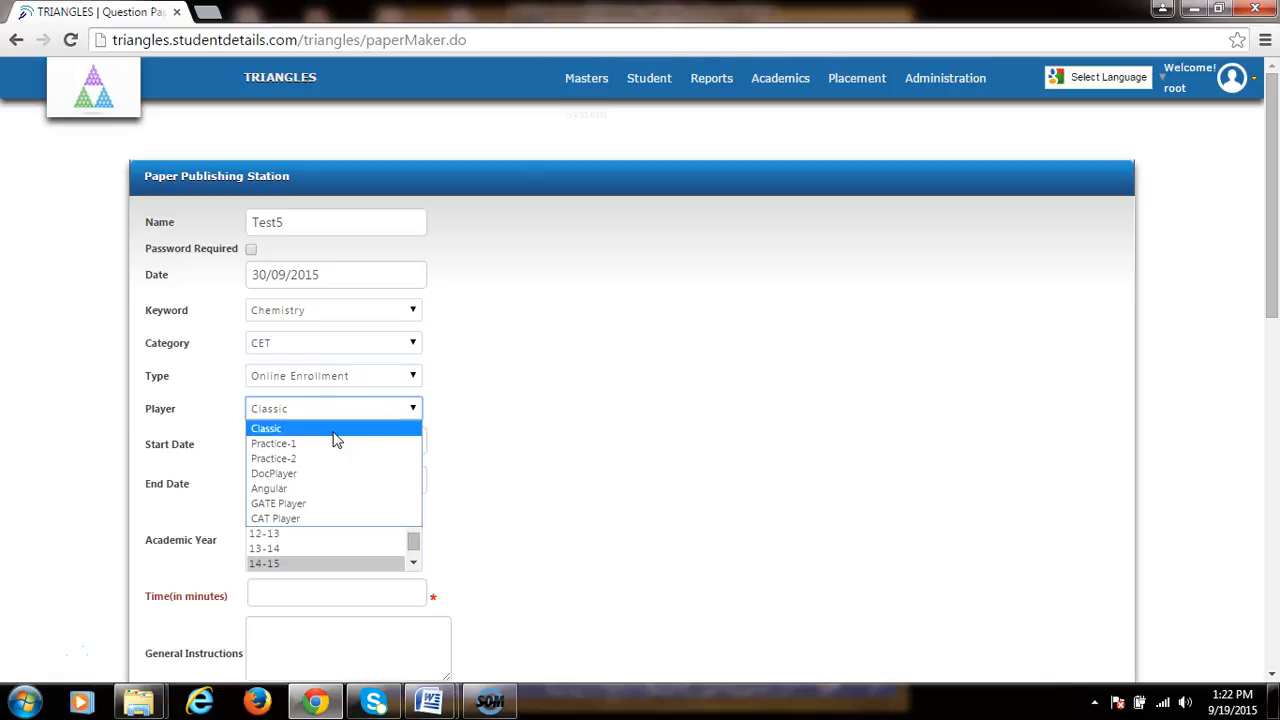
left_click(511, 440)
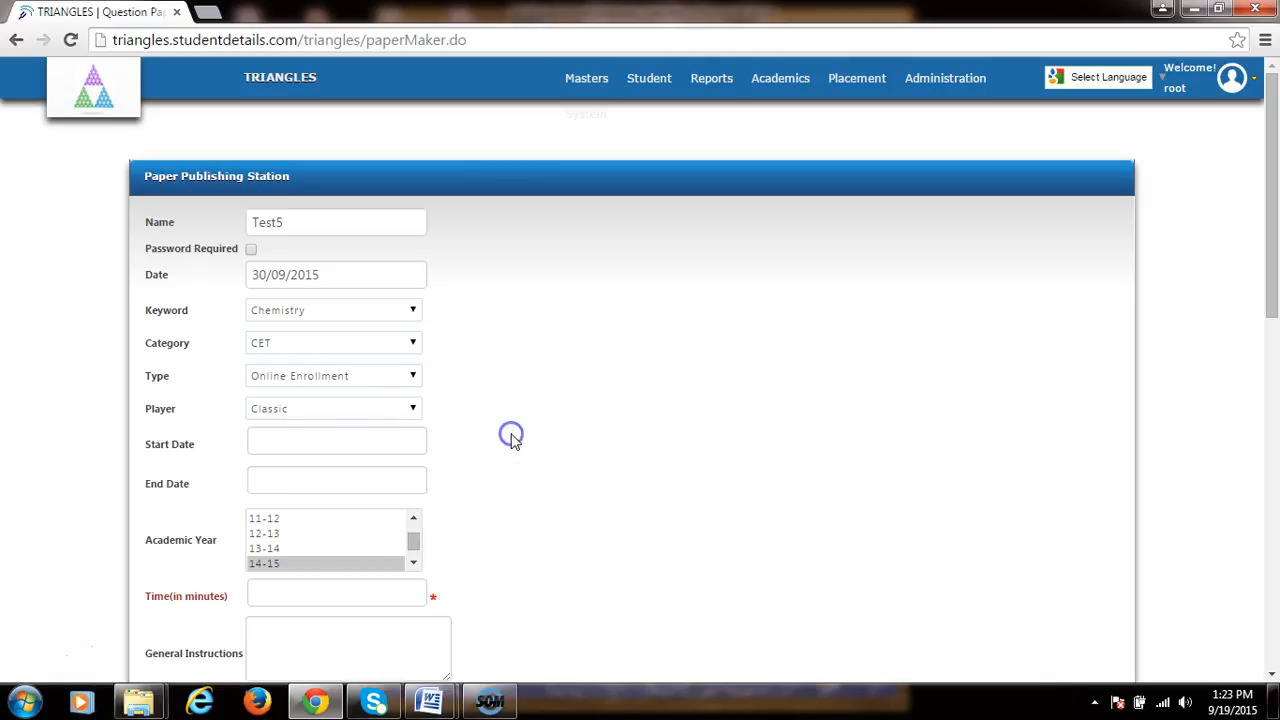
Step: Set the start date to 01/10/2015 and the end date to 06/10/2015 using the calendar pickers
left_click(297, 440)
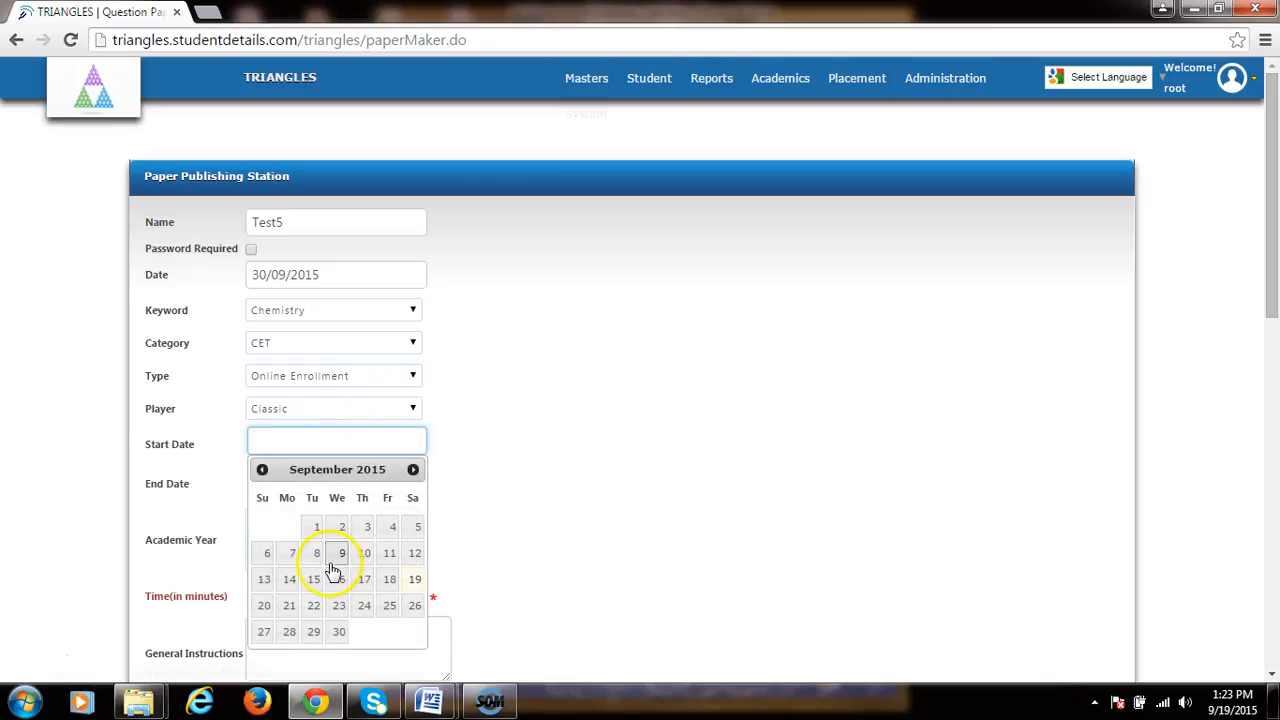
left_click(412, 469)
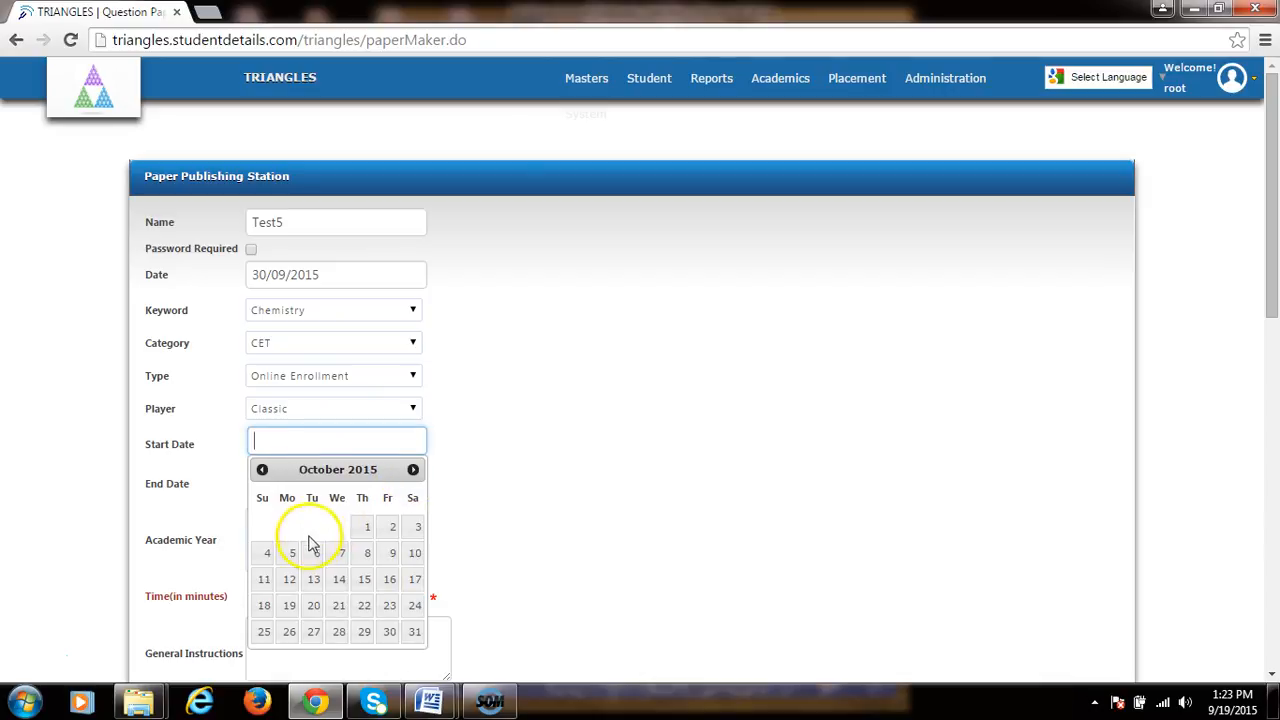
left_click(369, 530)
left_click(331, 480)
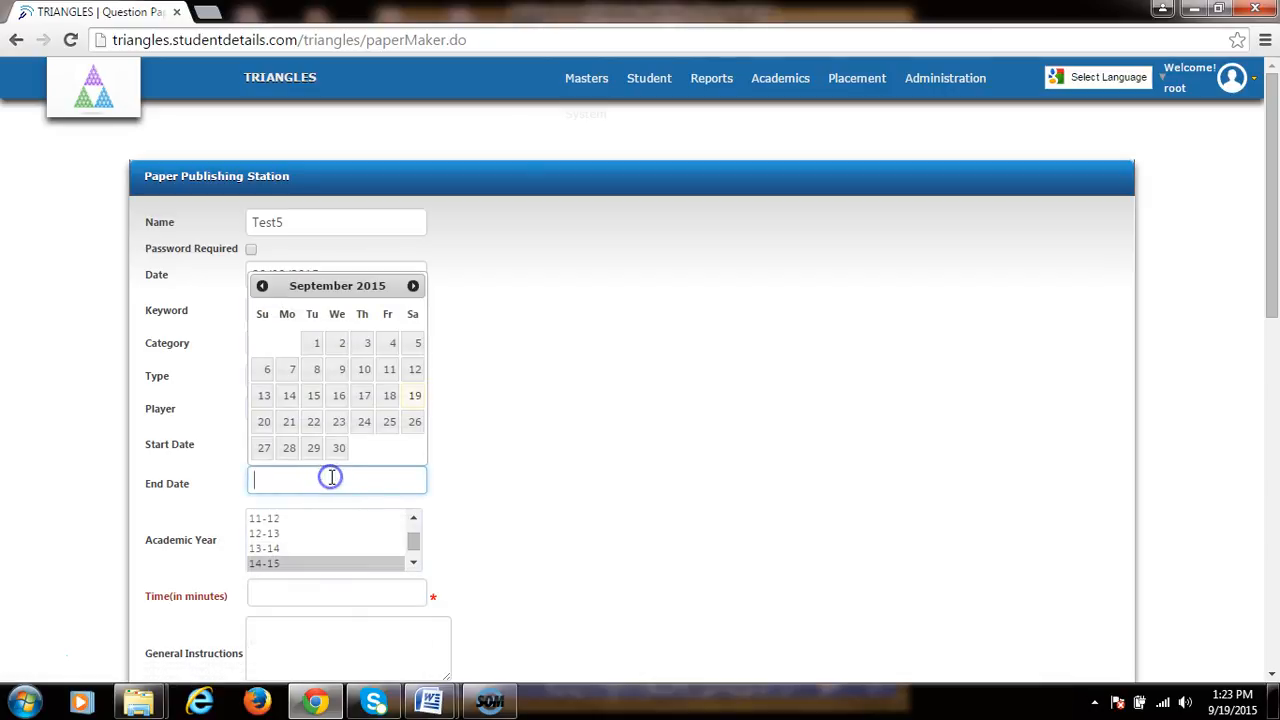
left_click(412, 286)
left_click(316, 370)
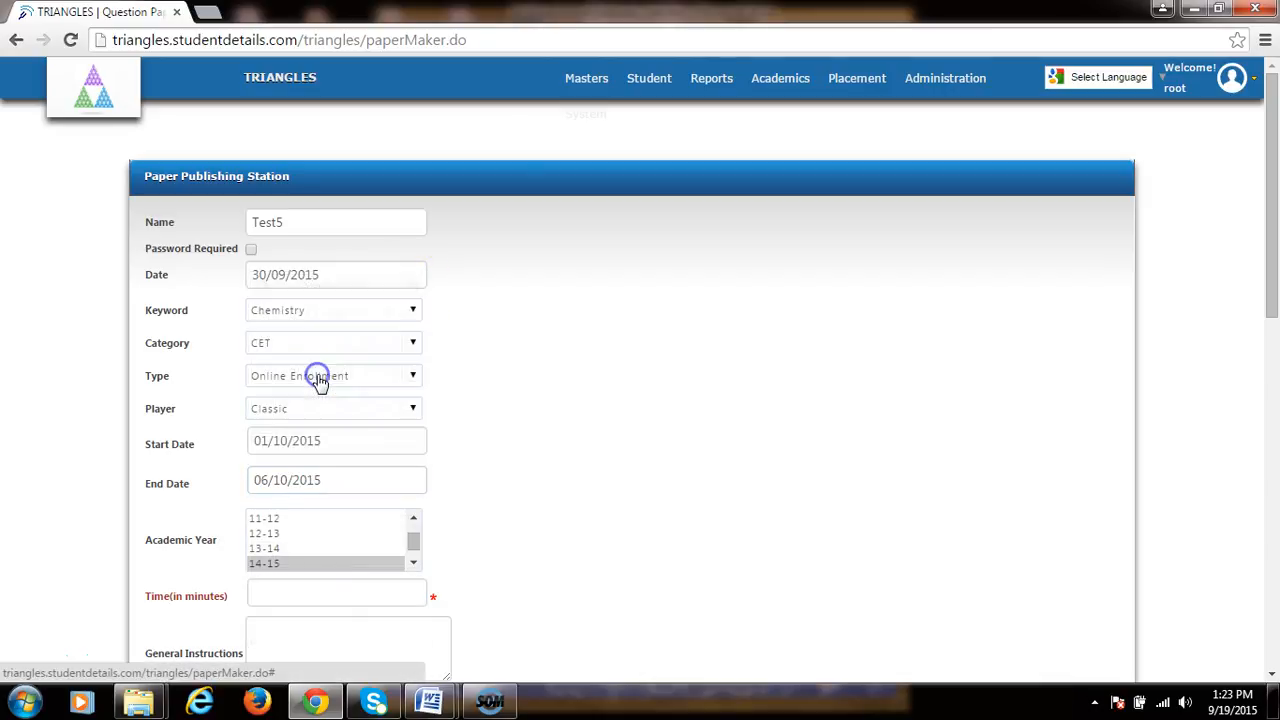
Step: Select academic year 15-16 and set the paper time to 20 minutes
scroll(440, 443, "down", 1)
left_click(413, 457)
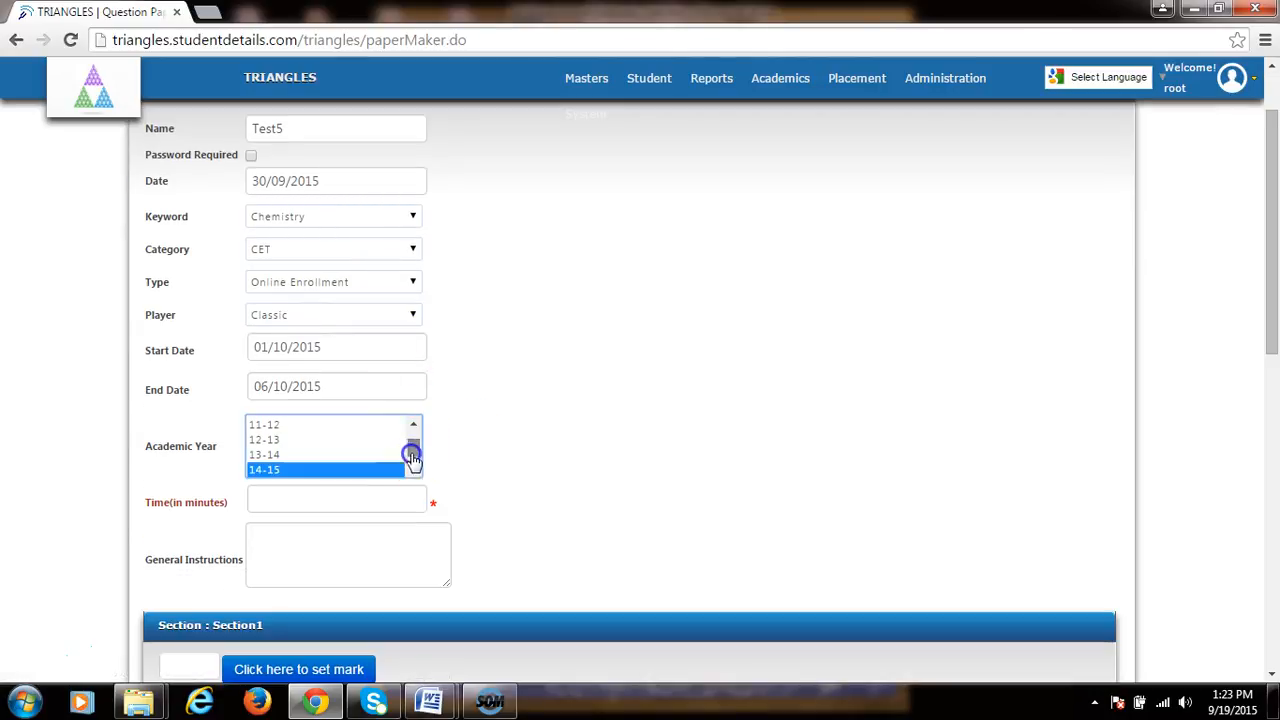
left_click_drag(413, 457, 413, 466)
left_click(298, 470)
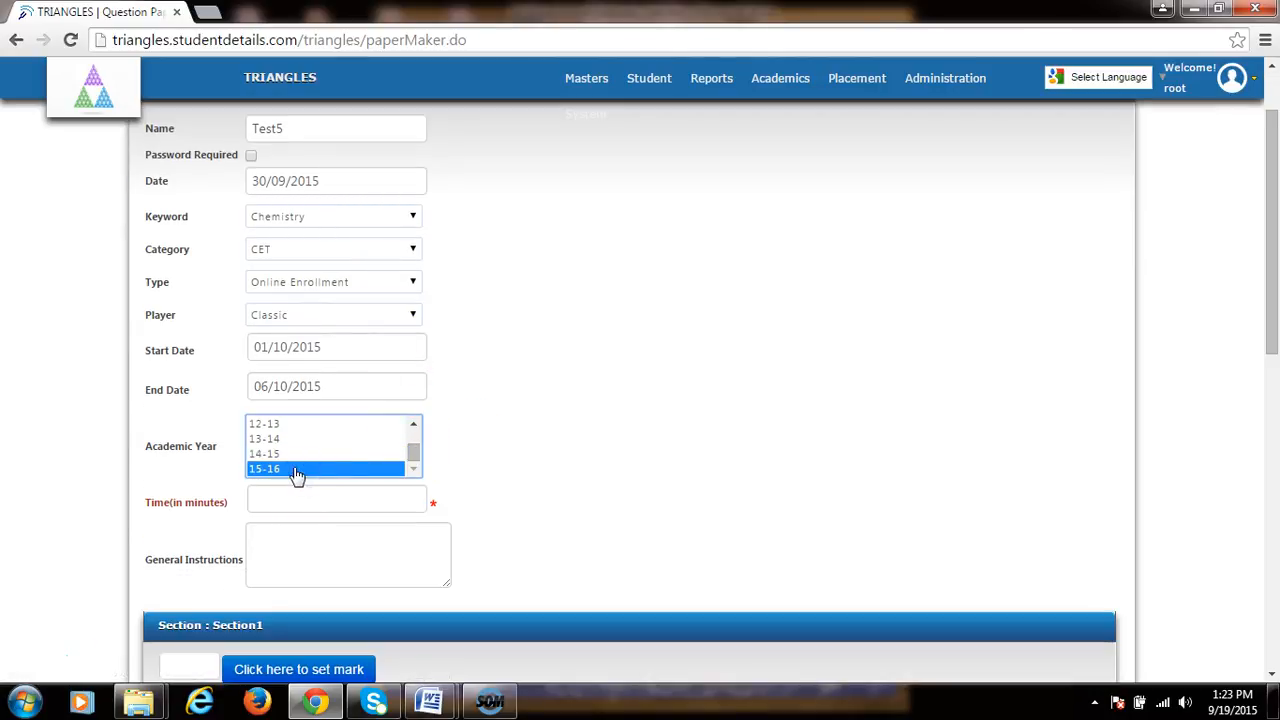
left_click(315, 502)
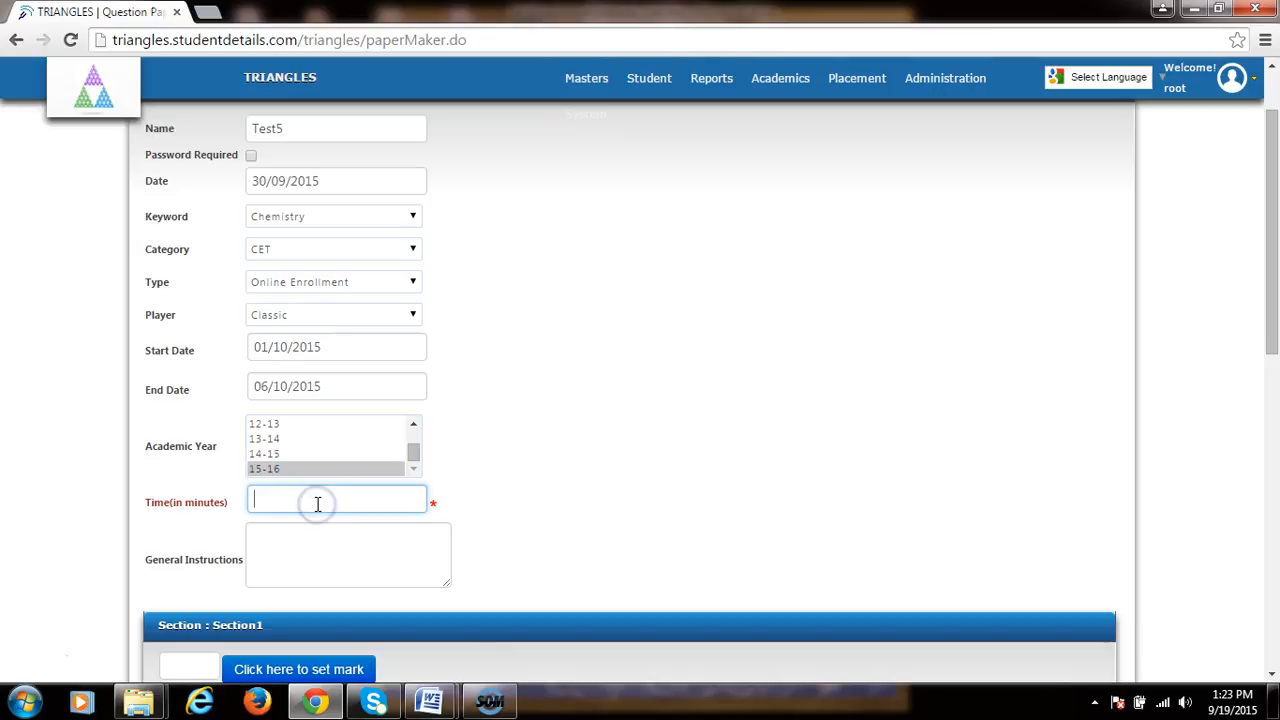
type("2")
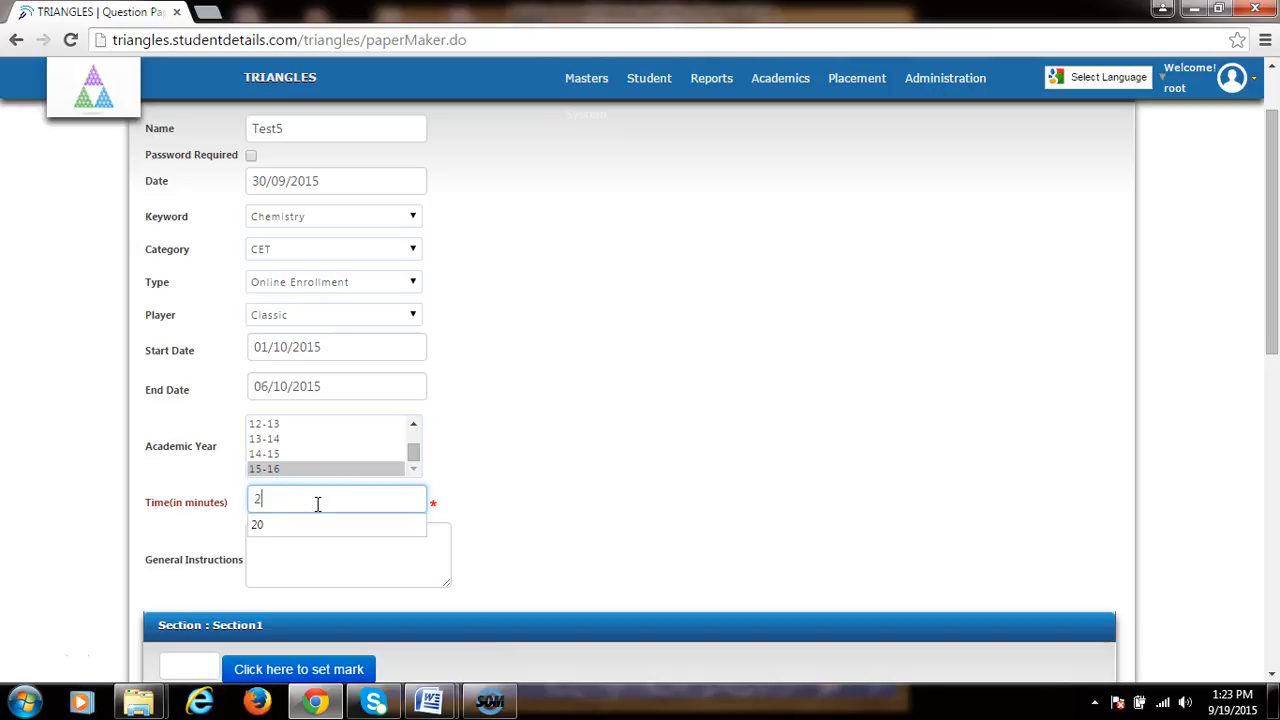
type("0")
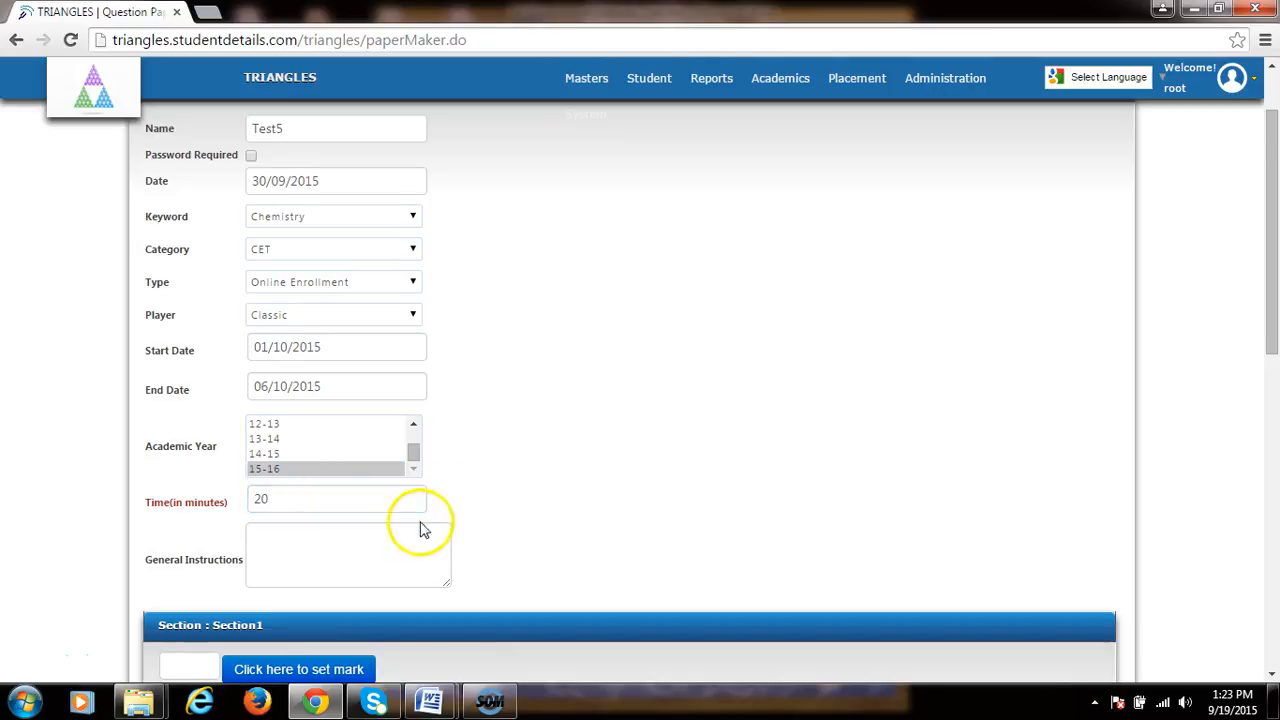
Step: Submit the paper publishing form to create the test
scroll(440, 450, "down", 3)
left_click(278, 255)
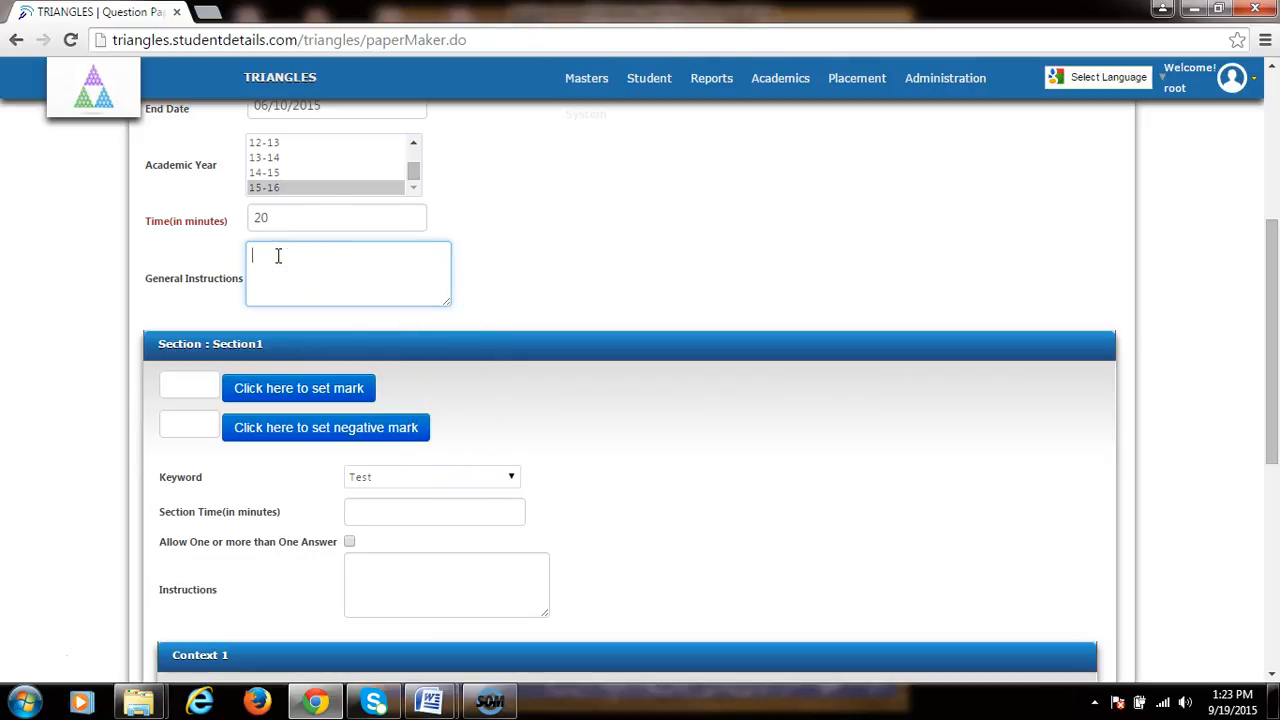
scroll(488, 302, "down", 1)
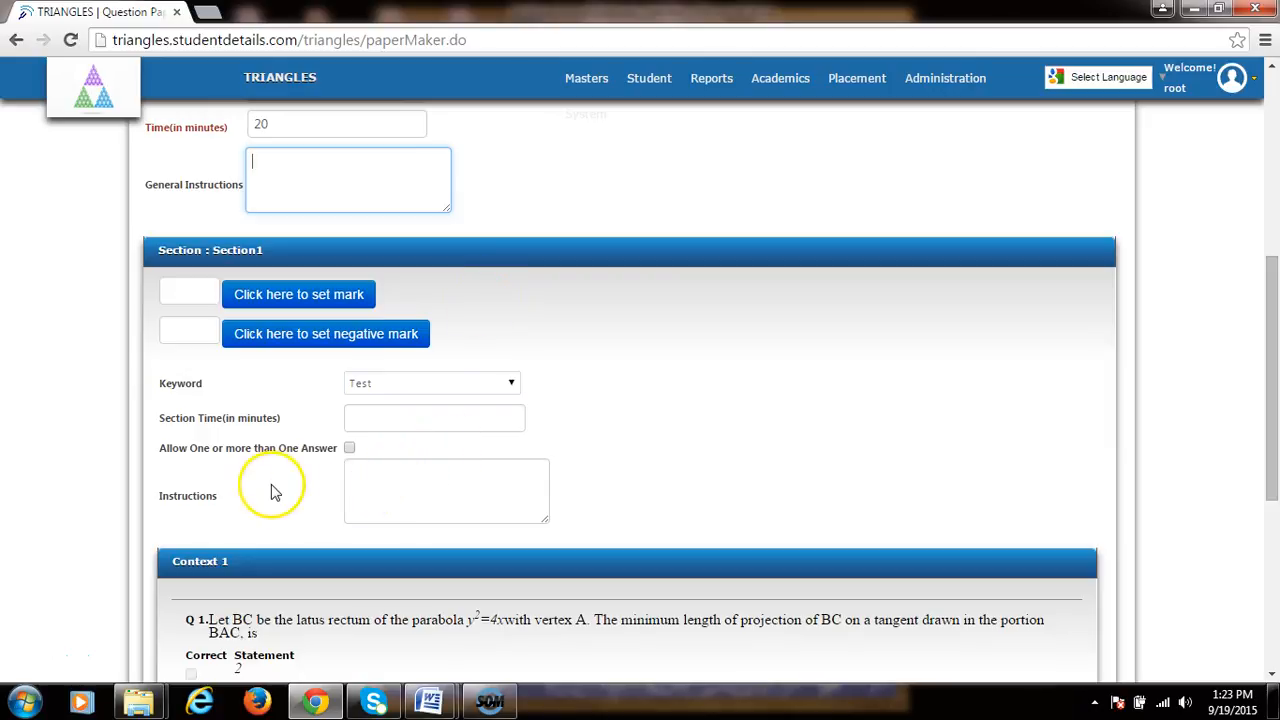
left_click(373, 484)
scroll(611, 449, "down", 3)
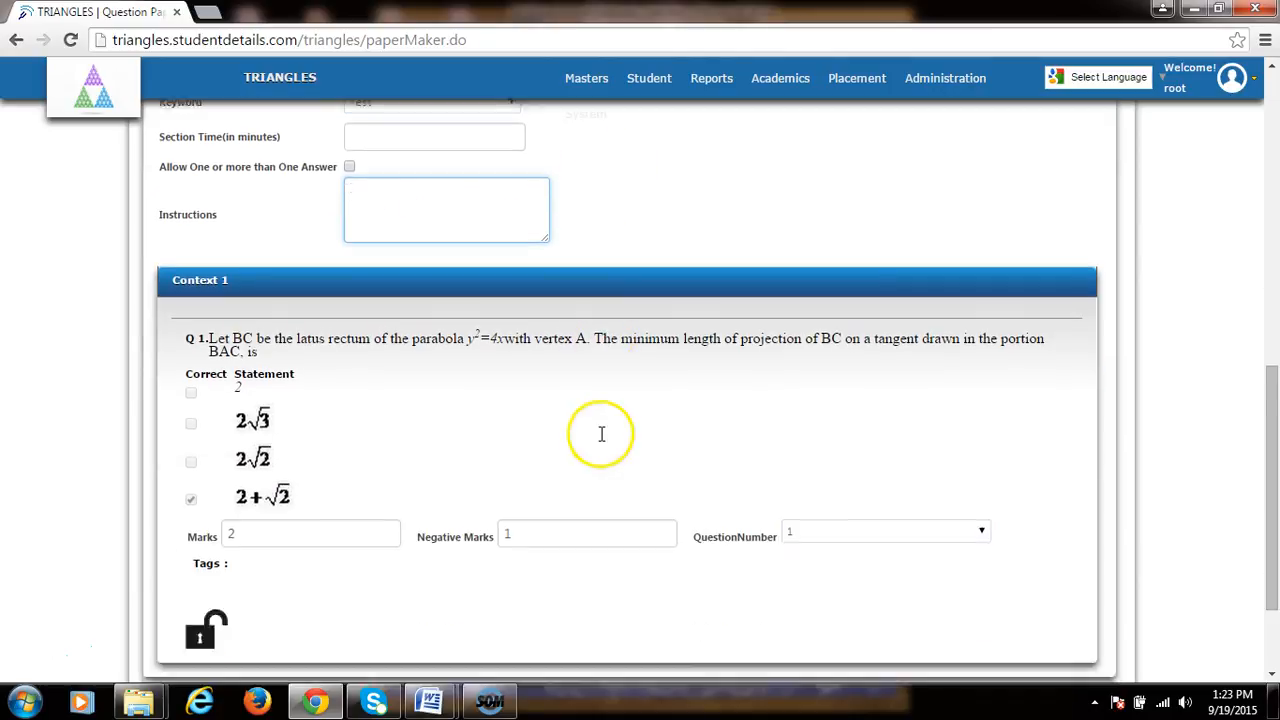
scroll(601, 434, "down", 2)
left_click(213, 560)
left_click(209, 566)
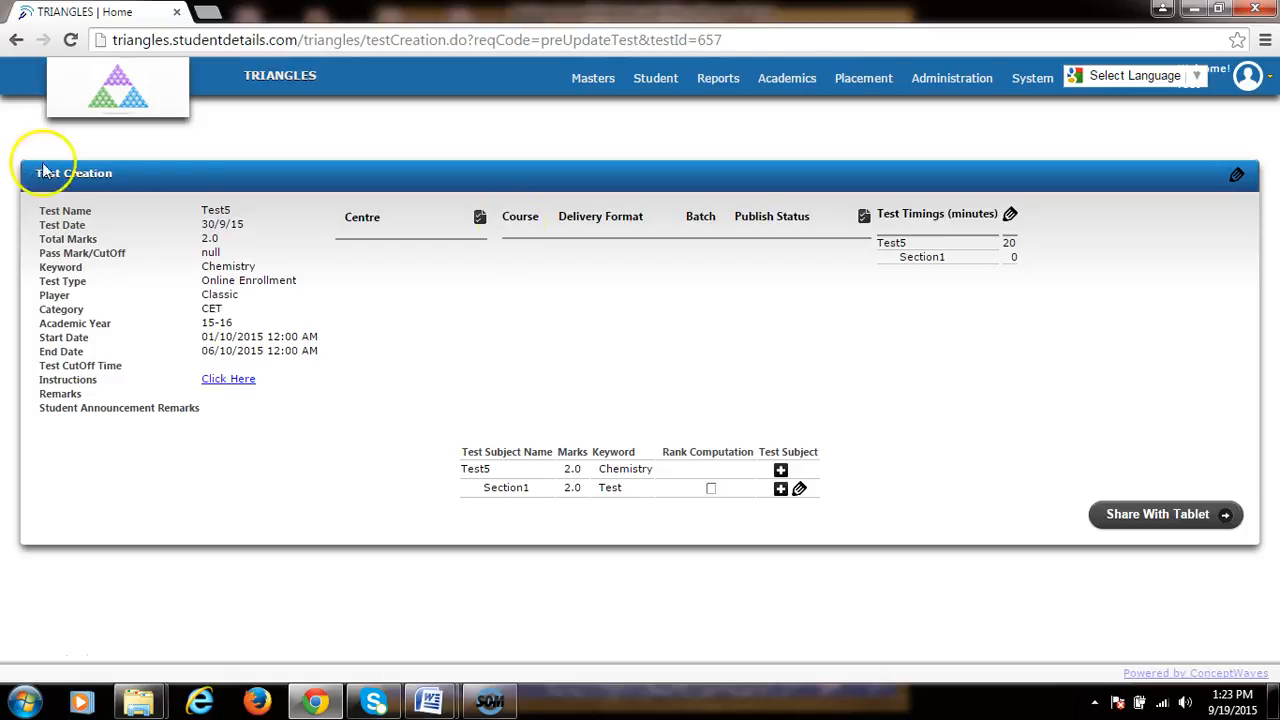
Step: Add the centre India to the test and acknowledge the confirmation
left_click(479, 220)
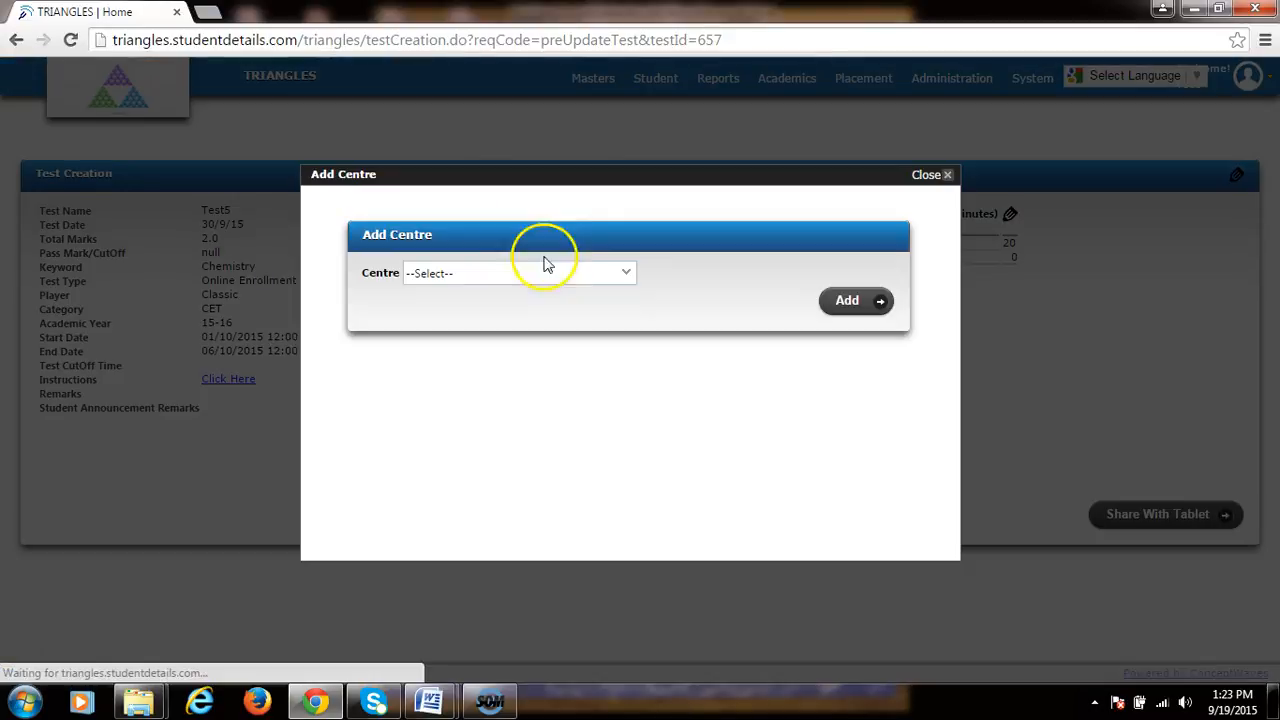
left_click(622, 274)
left_click(468, 309)
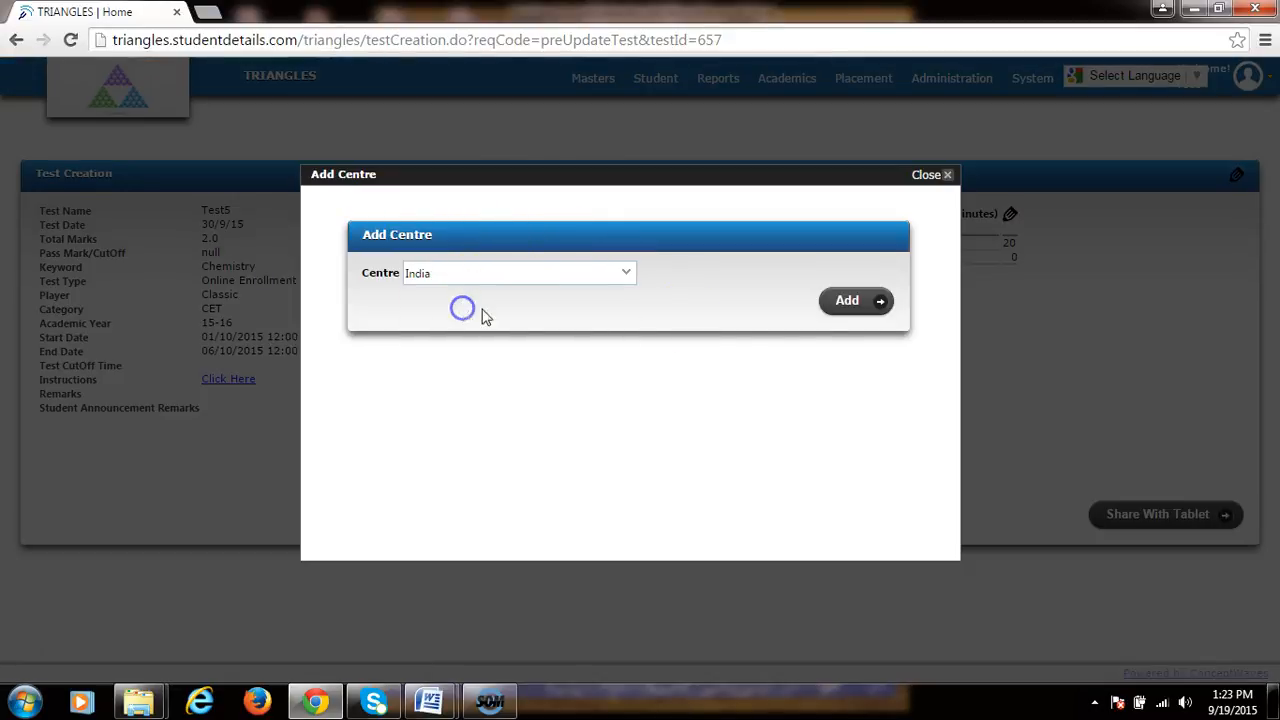
left_click(872, 302)
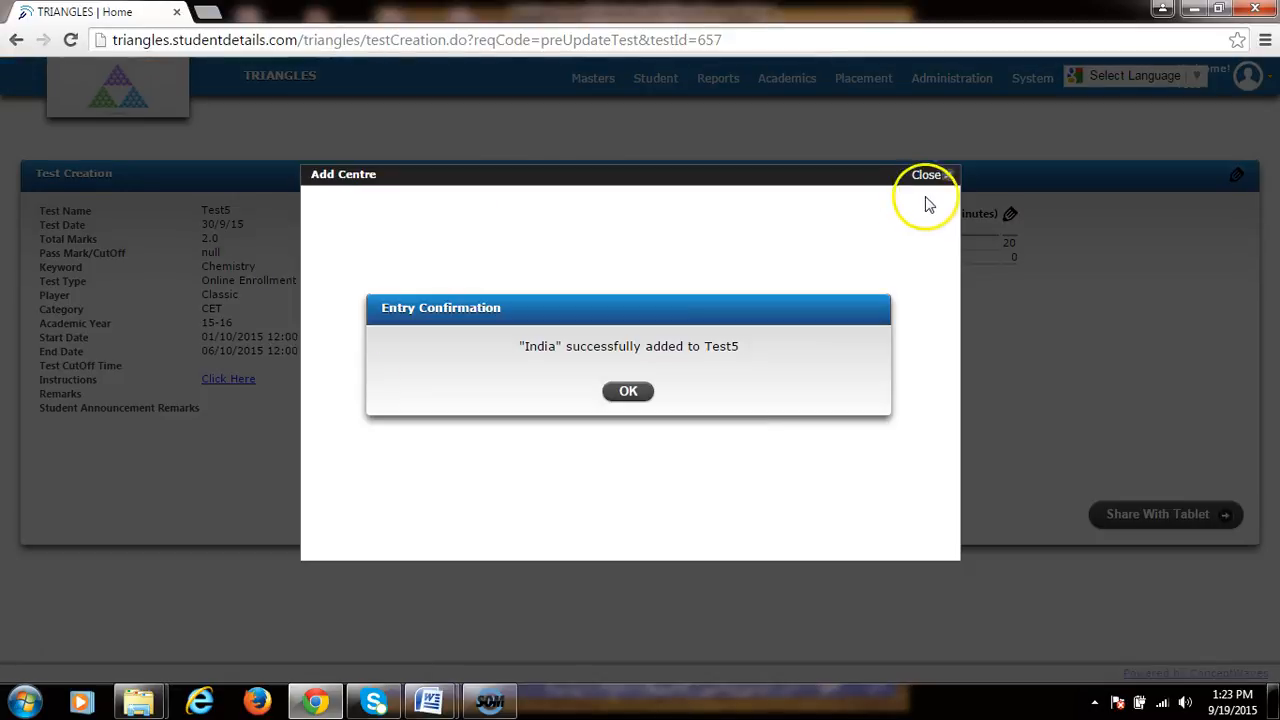
left_click(628, 391)
Step: Open the course dialog and choose IIT I Year as the course
left_click(866, 218)
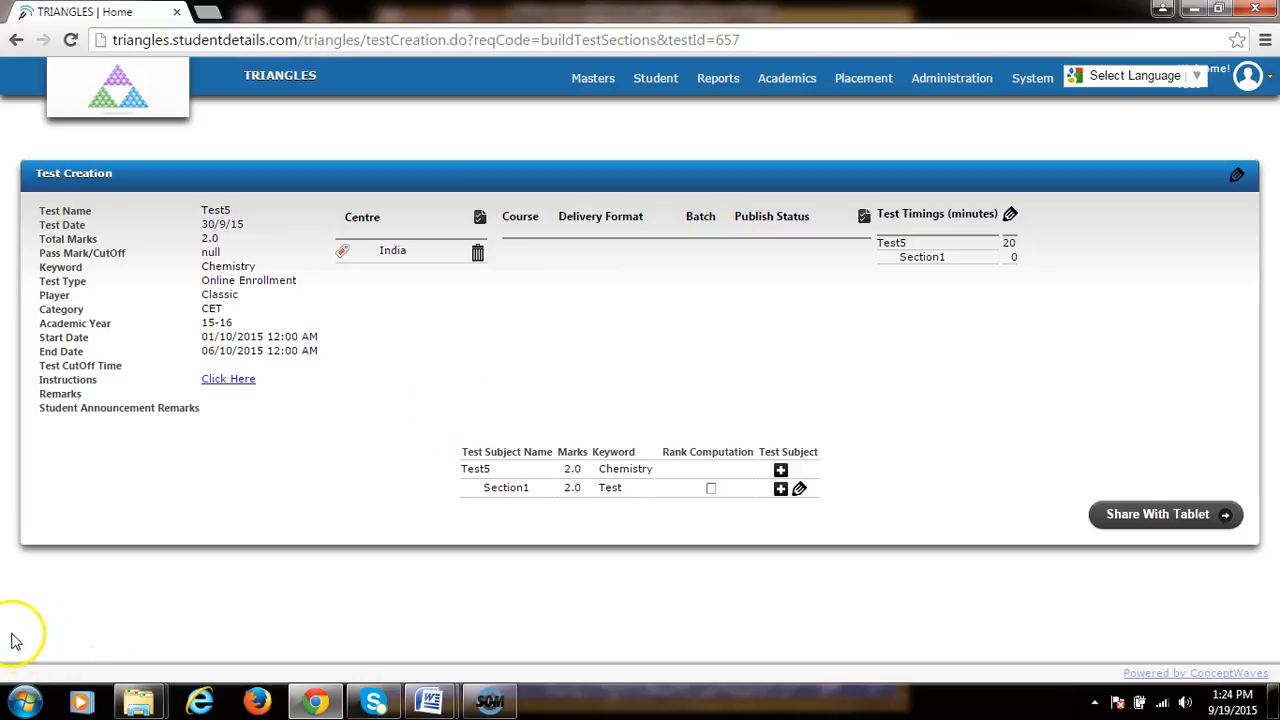
left_click(864, 218)
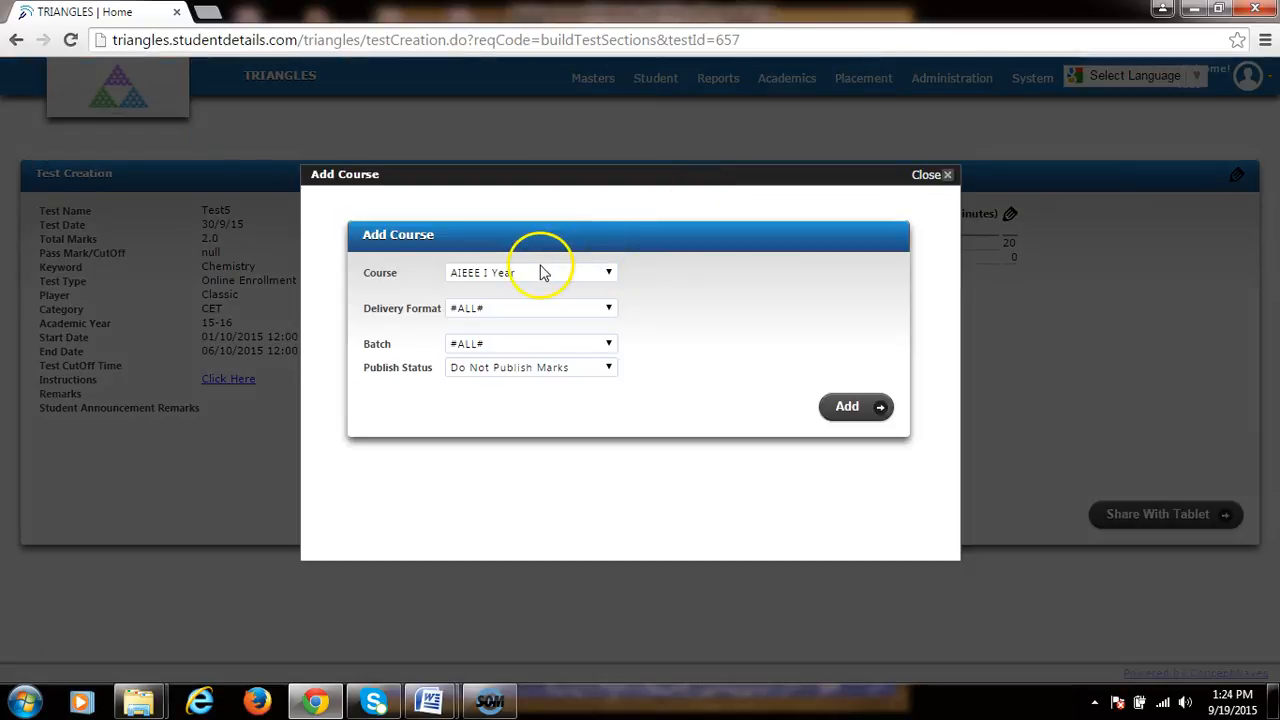
left_click(549, 273)
left_click(541, 305)
left_click(500, 308)
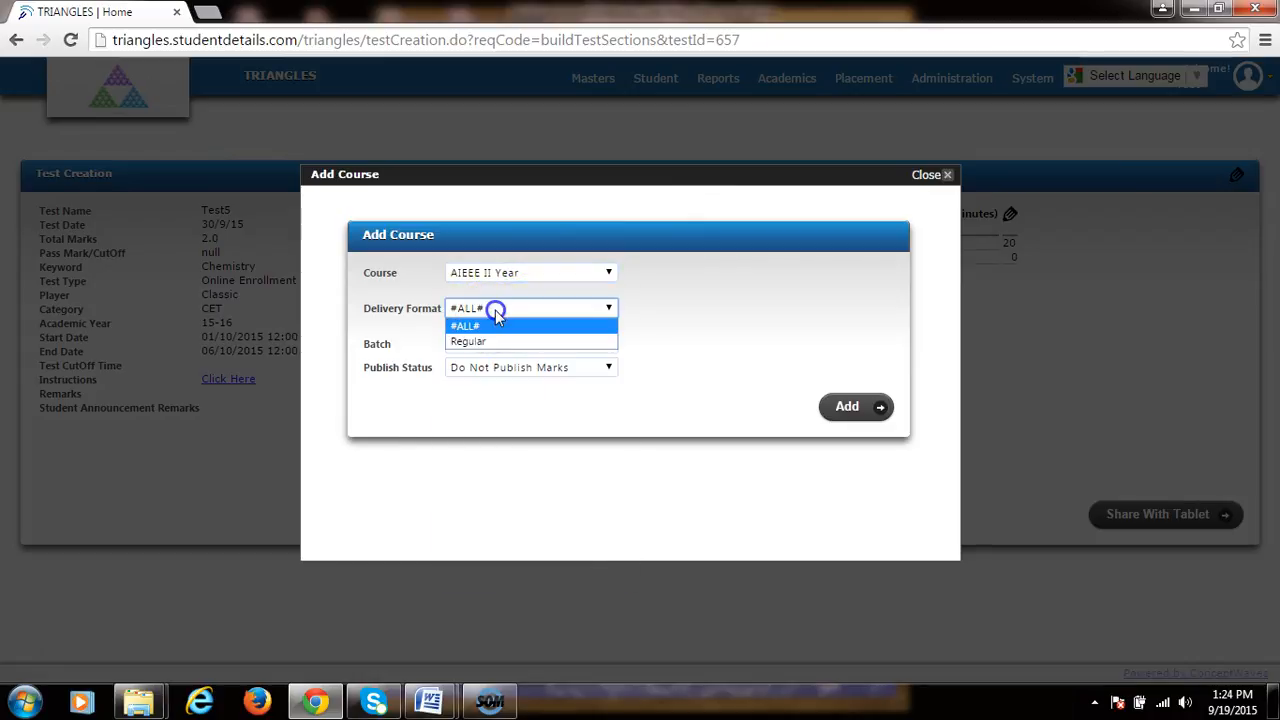
left_click(497, 342)
left_click(509, 344)
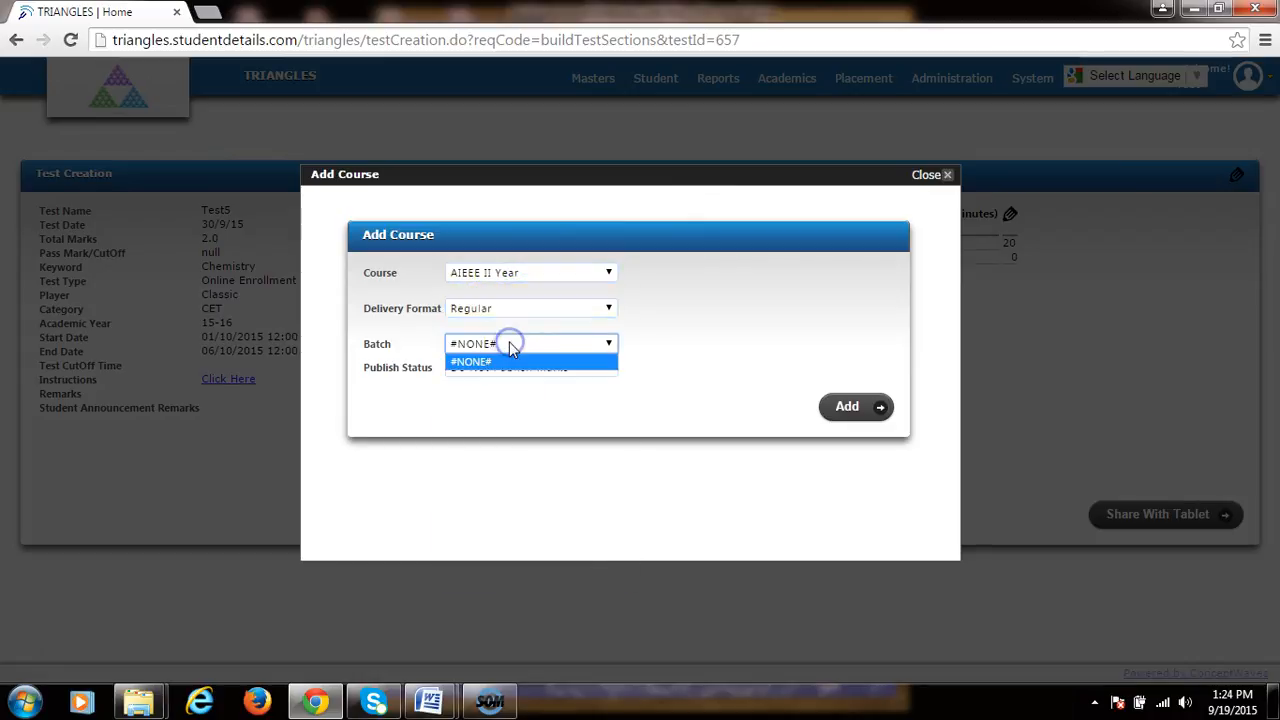
left_click(533, 267)
left_click(535, 272)
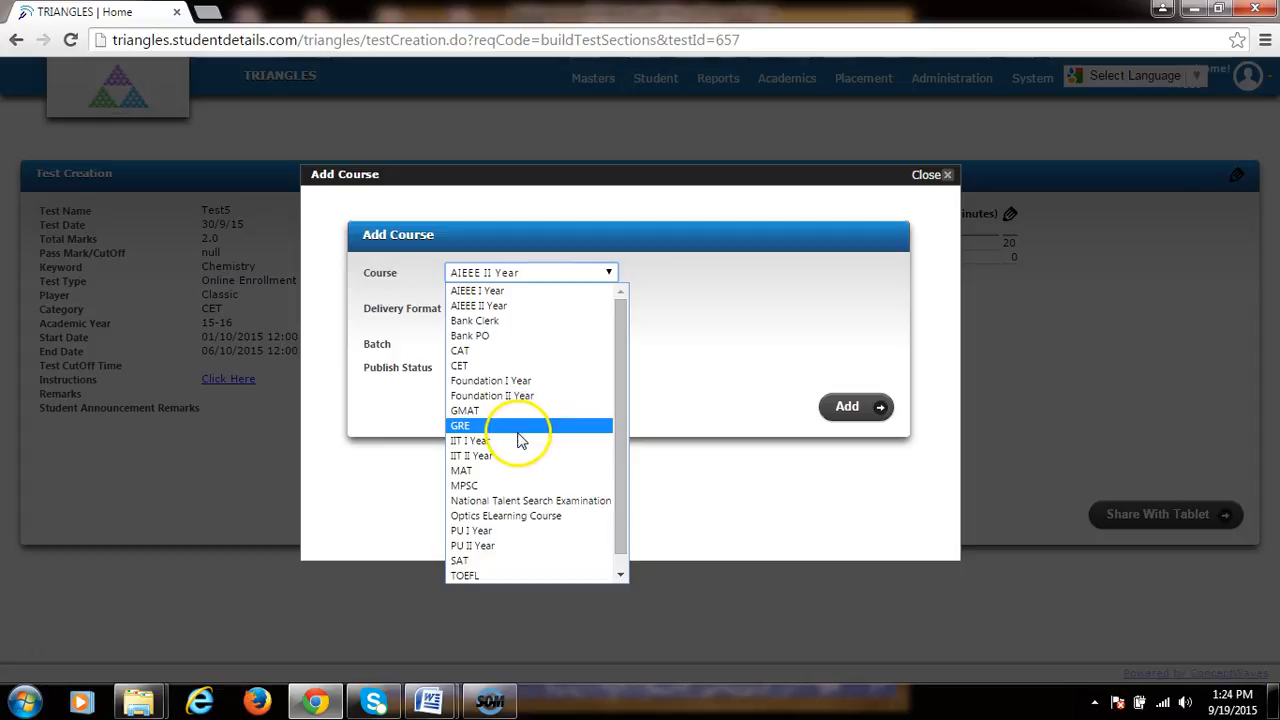
left_click(520, 441)
Step: Set the delivery format to Regular and the batch to BanIIT I Year1501
left_click(509, 305)
left_click(500, 340)
left_click(496, 346)
left_click(500, 376)
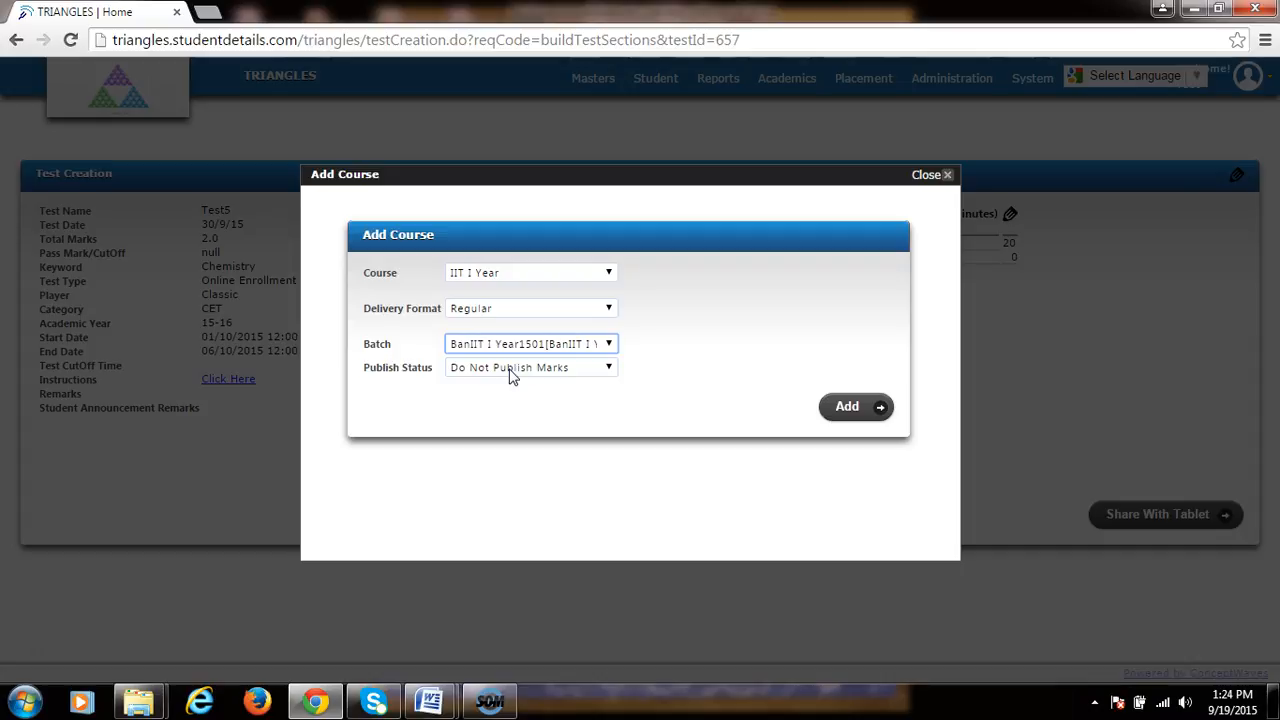
Step: Set the publish status to Publish Marks and add the course to the test
left_click(607, 369)
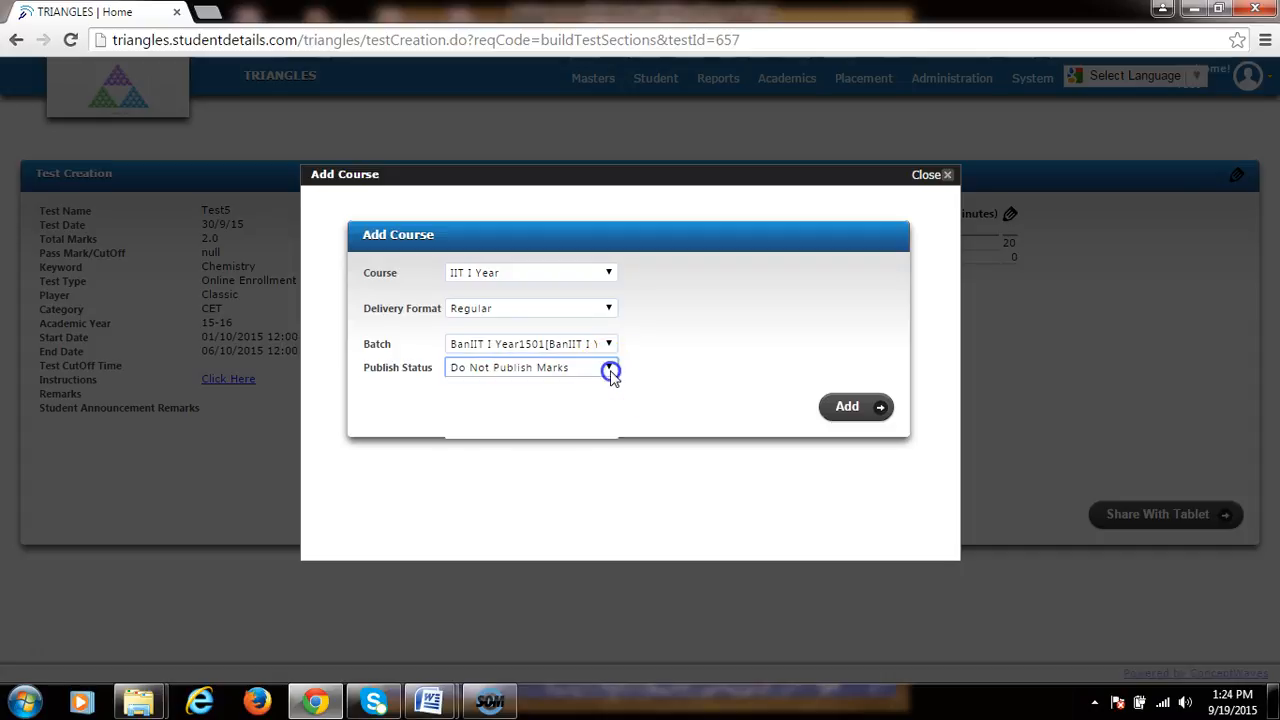
left_click(548, 403)
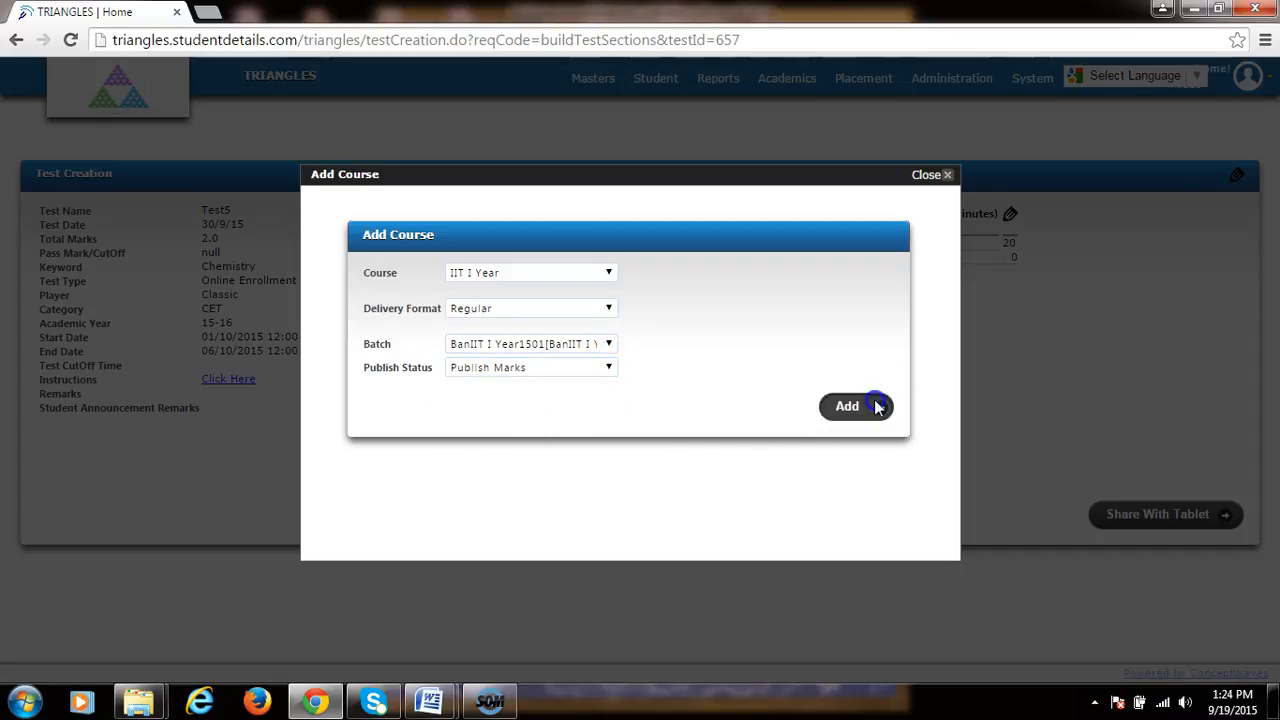
left_click(872, 405)
left_click(630, 390)
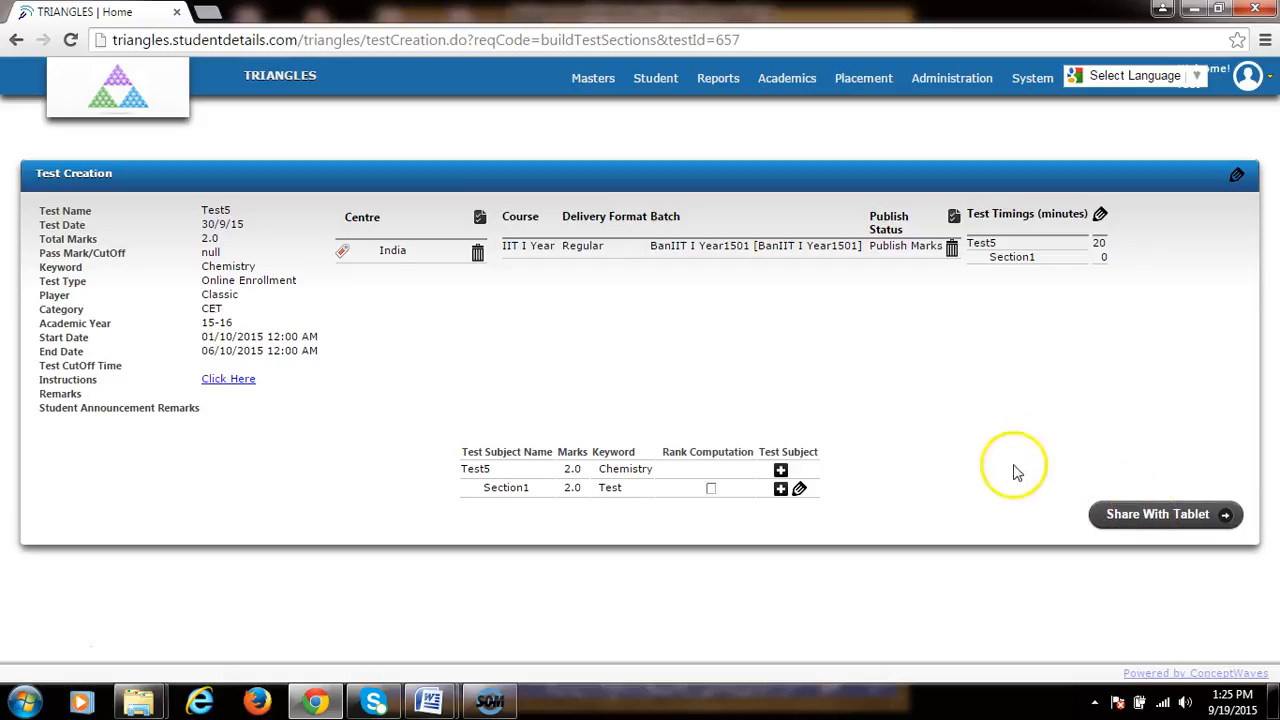
Step: Share the test with tablets, allowing download Anytime, and acknowledge the confirmation
left_click(1157, 520)
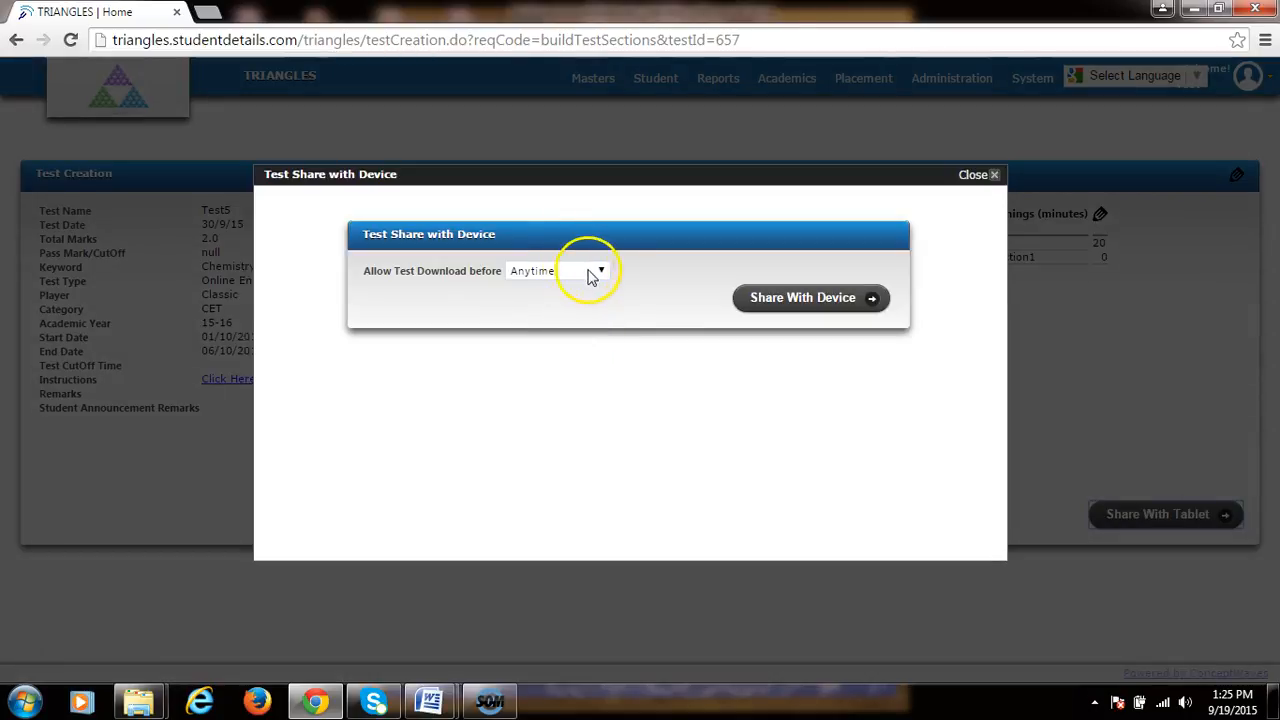
left_click(566, 278)
left_click(566, 287)
left_click(770, 307)
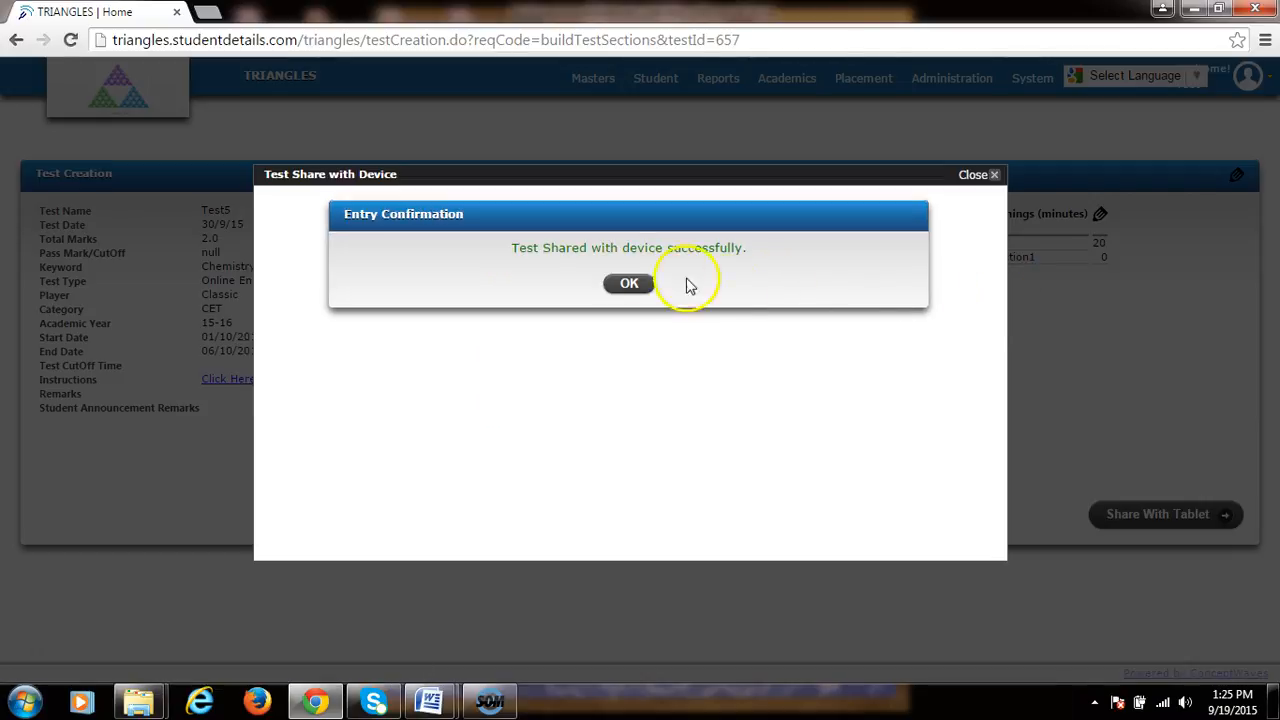
left_click(628, 286)
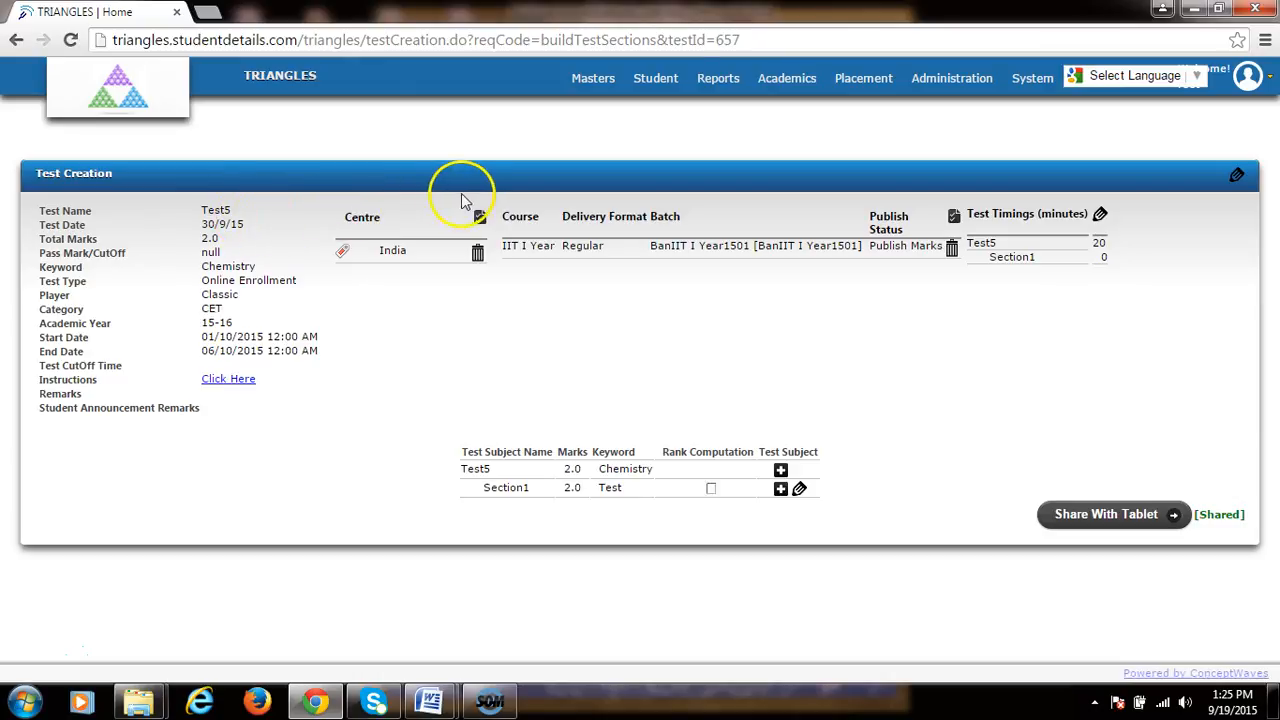
Step: Open Test Search and enter test ID 657
mouse_move(793, 88)
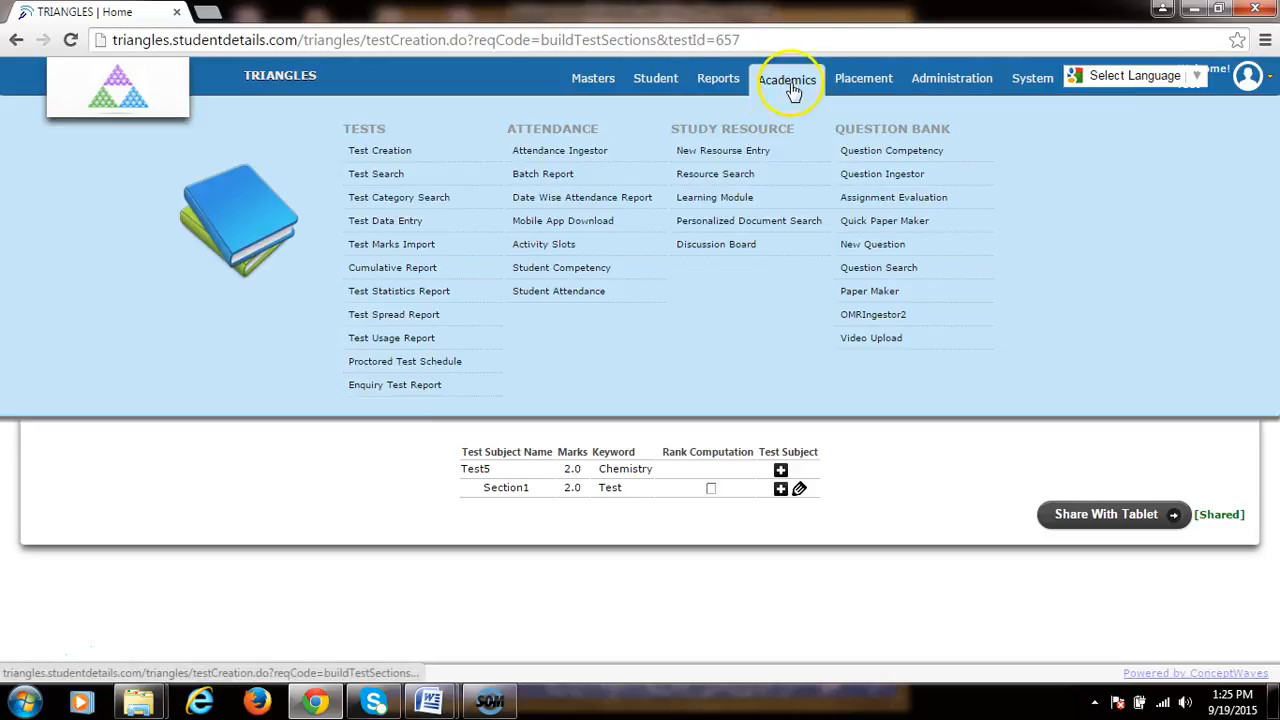
left_click(390, 175)
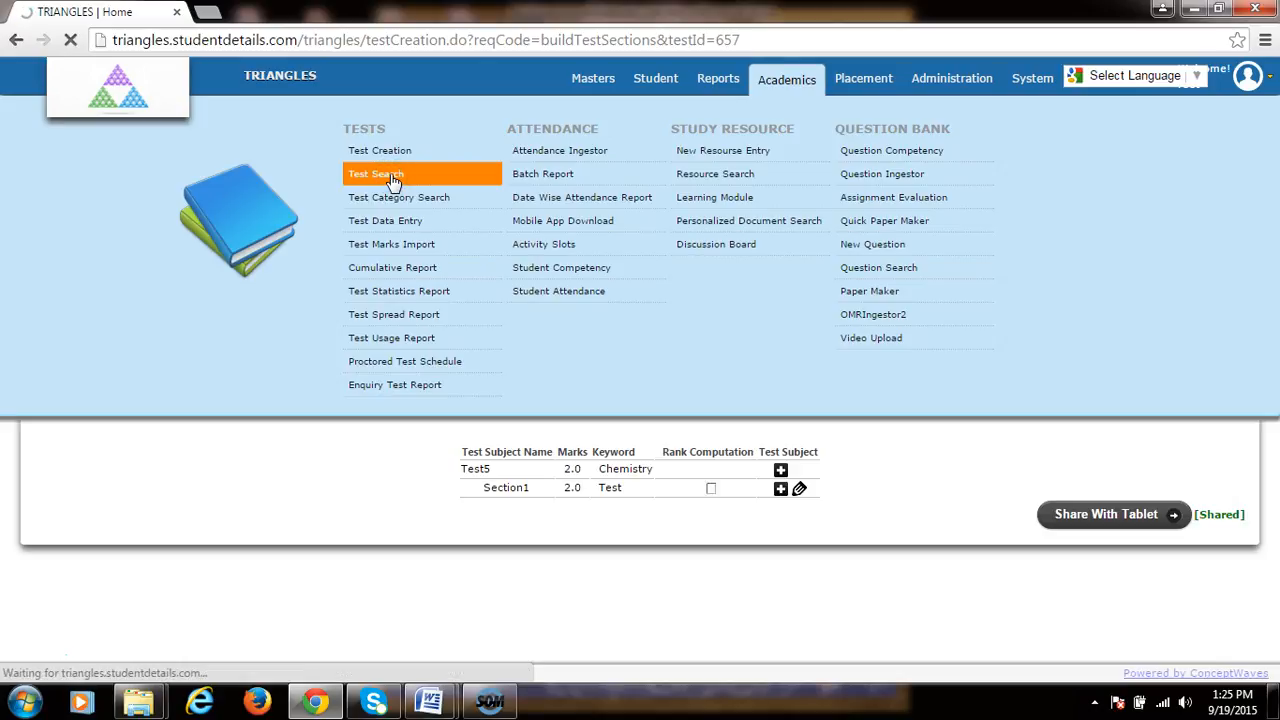
left_click(130, 215)
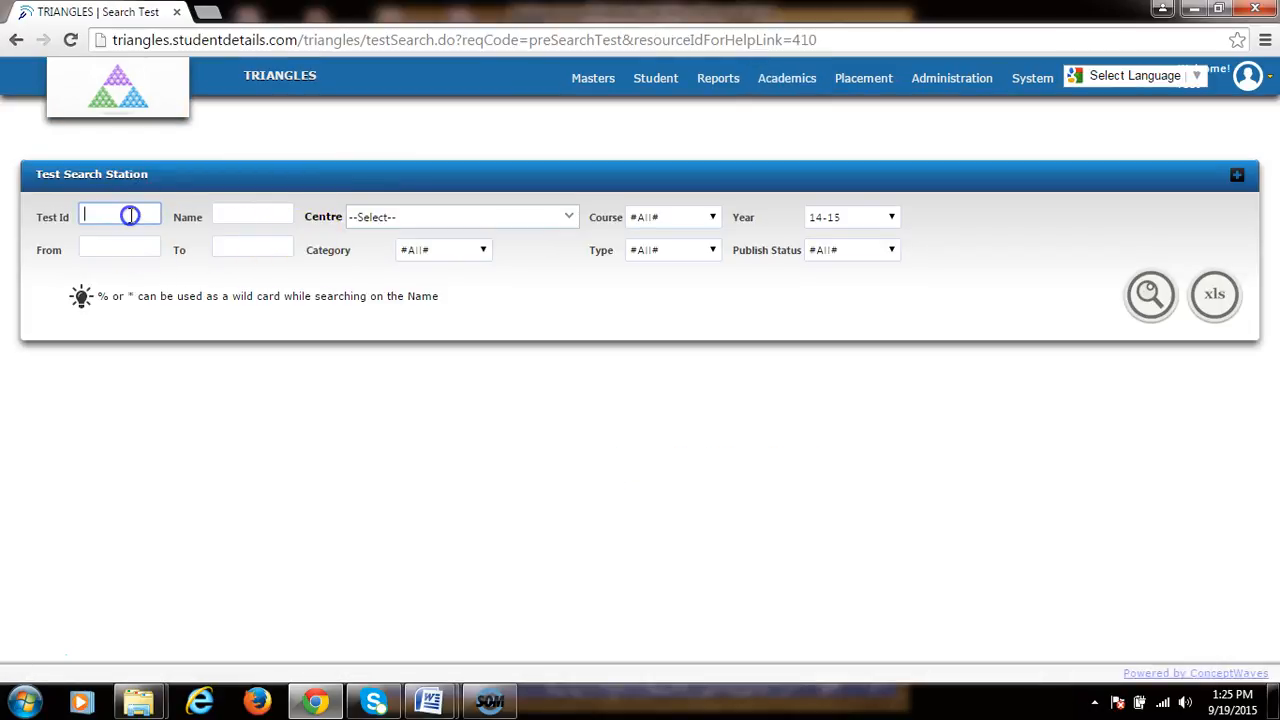
type("657")
Step: Change the year filter and run the test search
left_click(826, 220)
left_click(834, 343)
left_click(1150, 285)
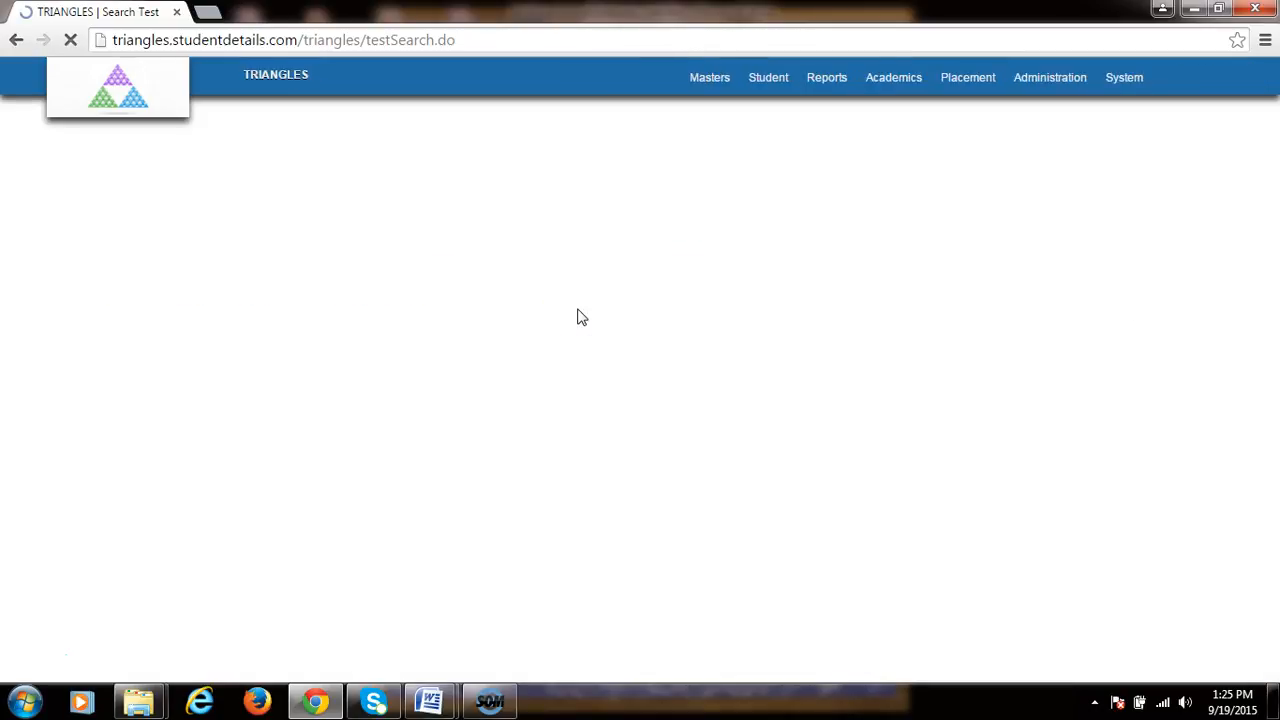